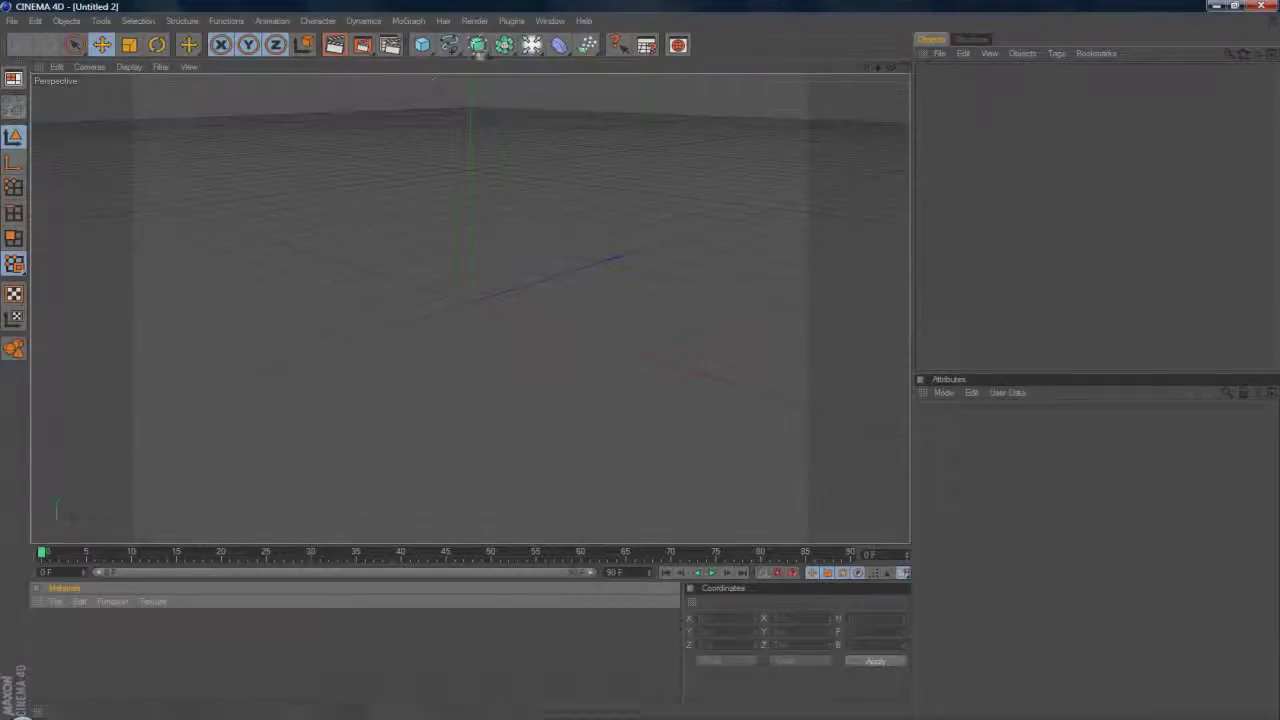
Open the Render menu in the empty scene
{"action": "left_click", "coordinate": [476, 22]}
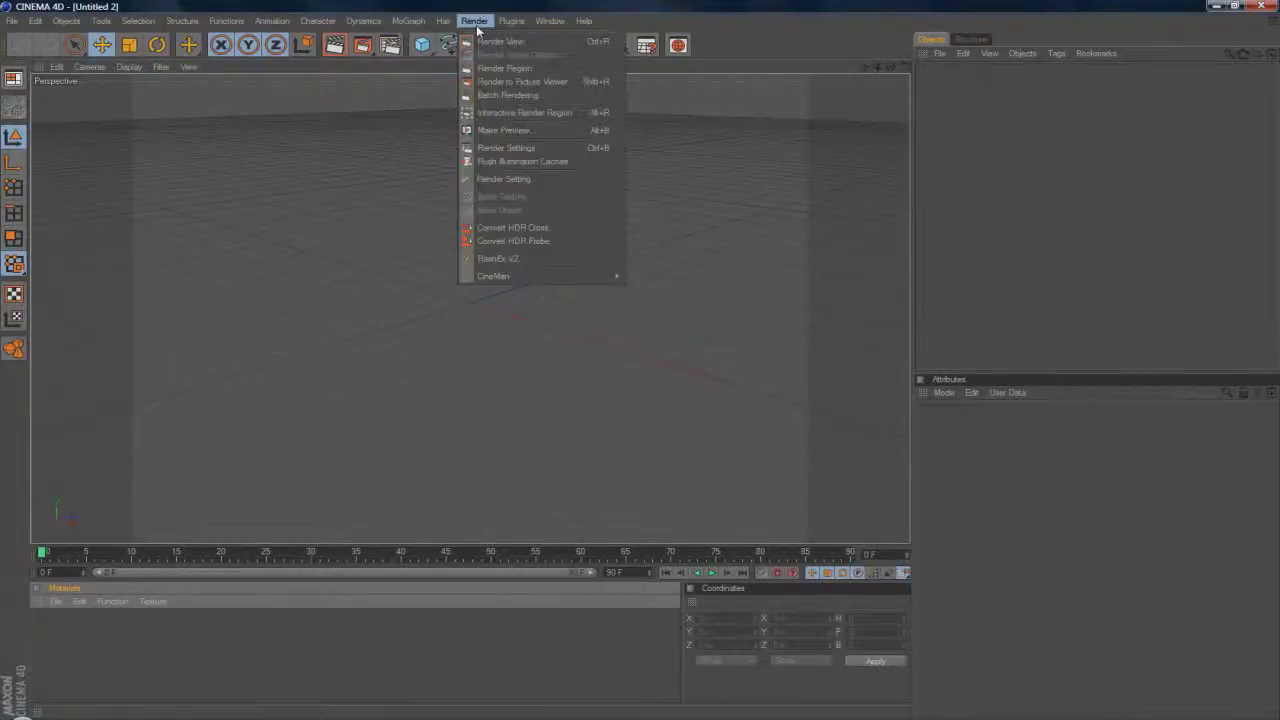
In Render Settings, set the output Width to 1280 and Height to 720
{"action": "left_click", "coordinate": [500, 148]}
{"action": "left_click", "coordinate": [241, 52]}
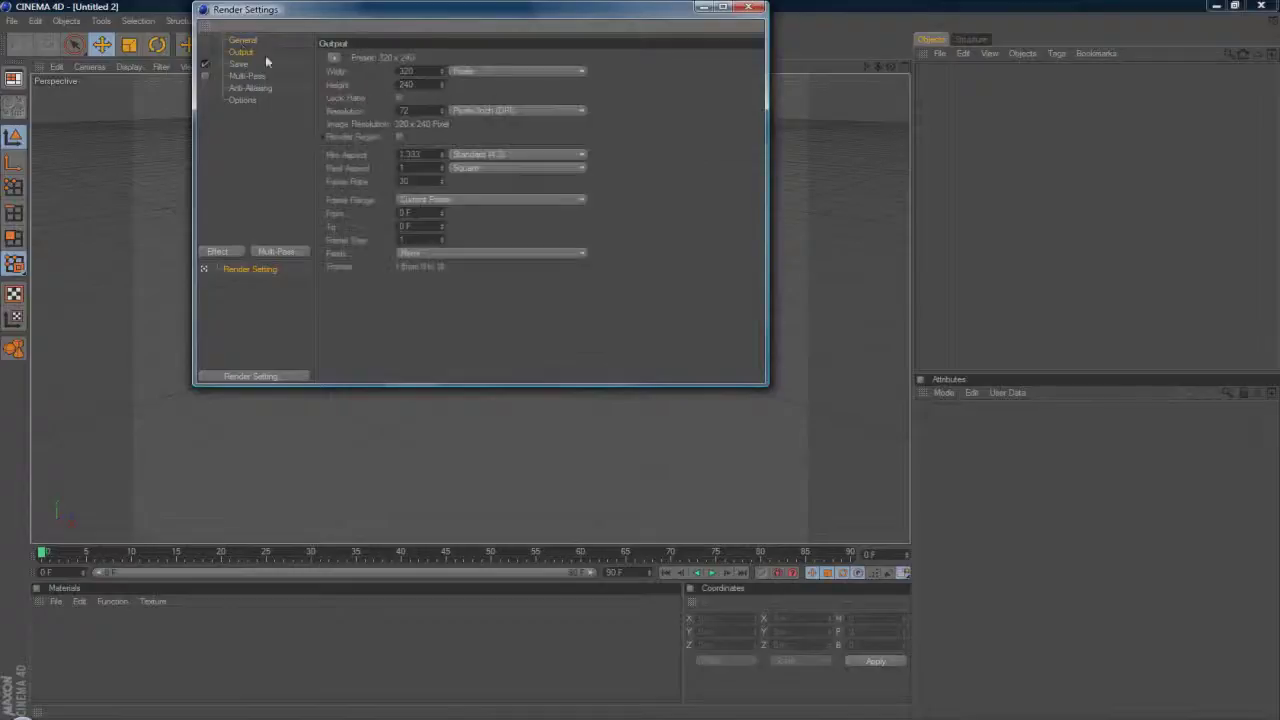
{"action": "double_click", "coordinate": [406, 71]}
{"action": "type", "text": "128"}
{"action": "key", "text": "Return"}
{"action": "double_click", "coordinate": [406, 71]}
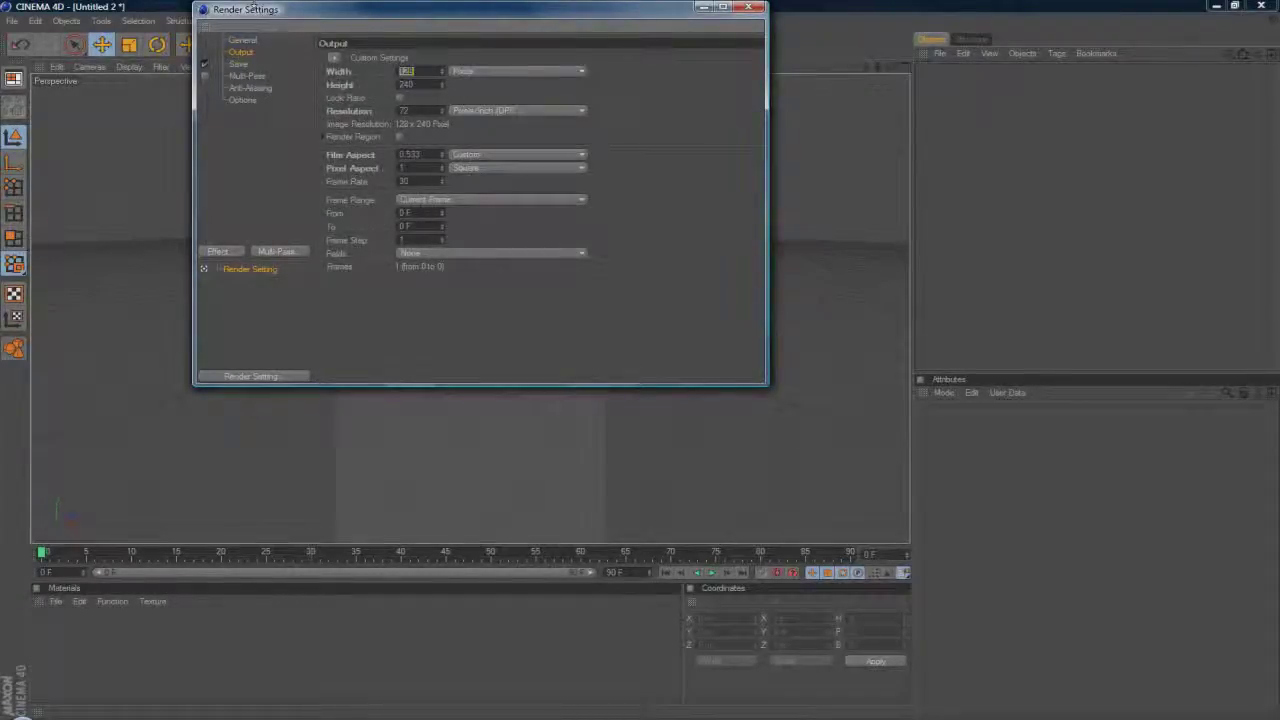
{"action": "type", "text": "1280"}
{"action": "key", "text": "Tab"}
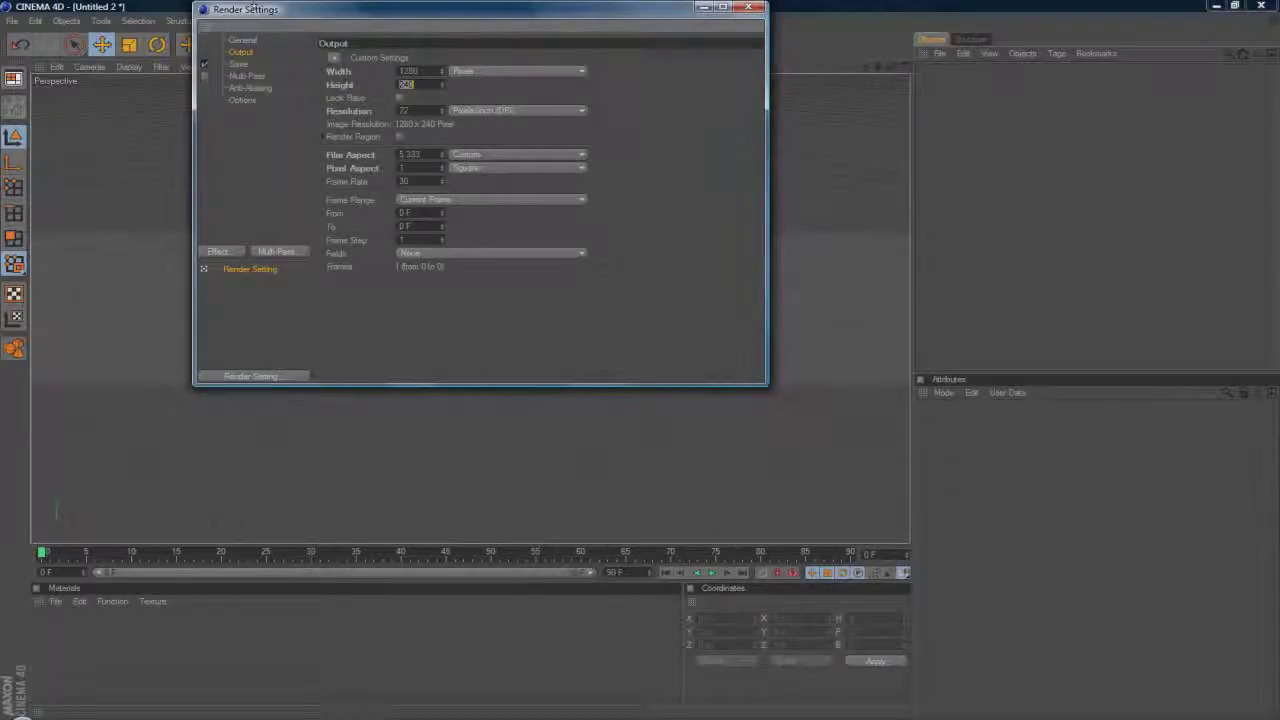
{"action": "type", "text": "720"}
{"action": "key", "text": "Return"}
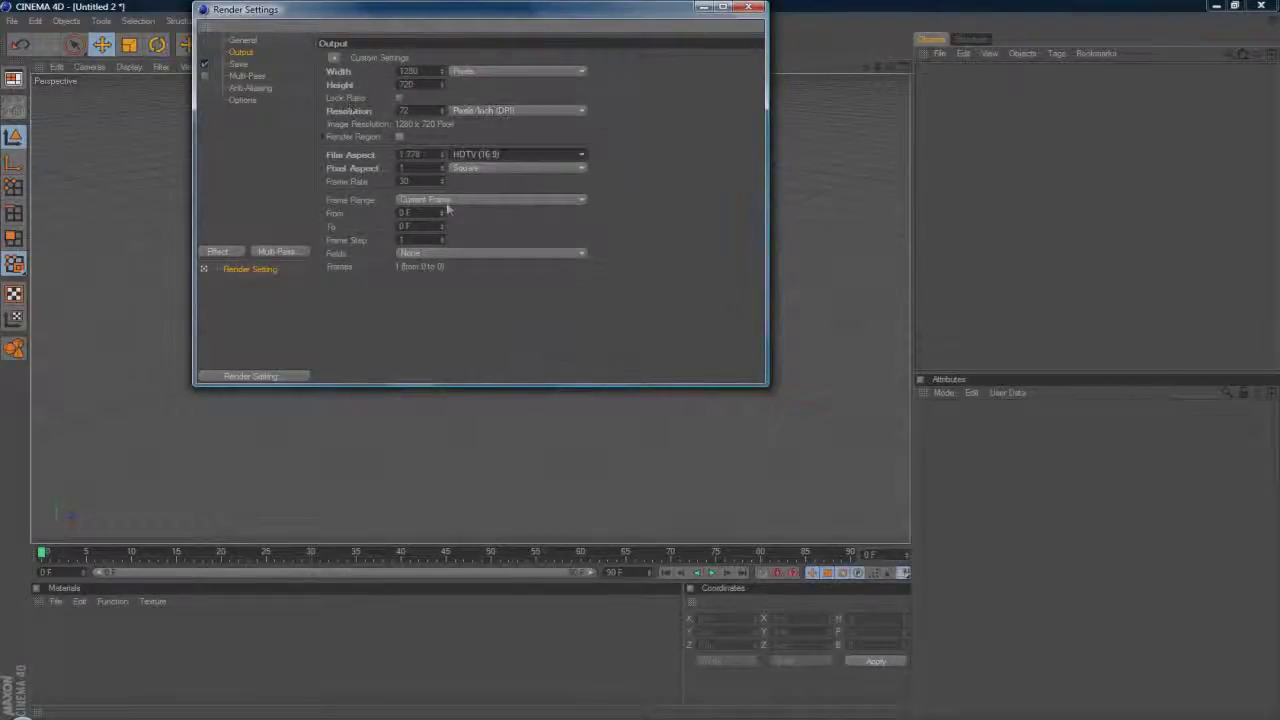
Set the output Frame Range to All Frames
{"action": "left_click", "coordinate": [455, 200]}
{"action": "left_click", "coordinate": [445, 243]}
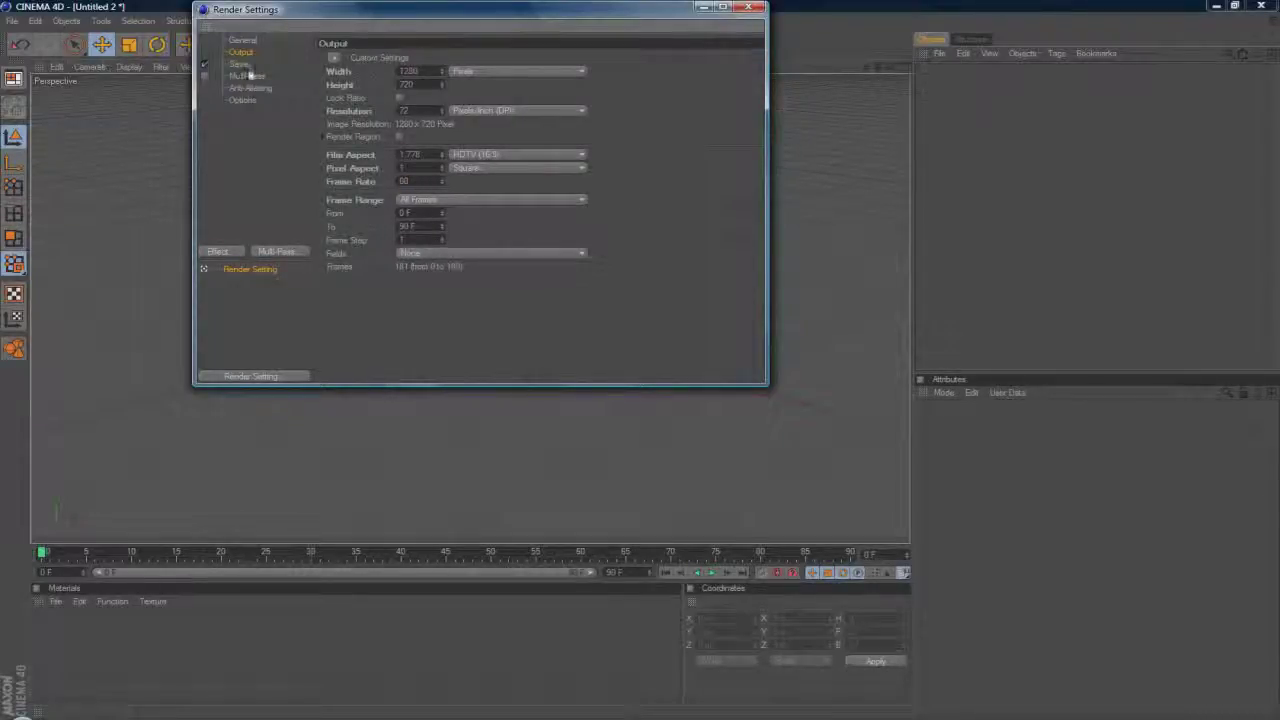
{"action": "left_click", "coordinate": [246, 66]}
Set the save Format to QuickTime Movie and the output file to 'tut' on the Desktop
{"action": "left_click", "coordinate": [470, 97]}
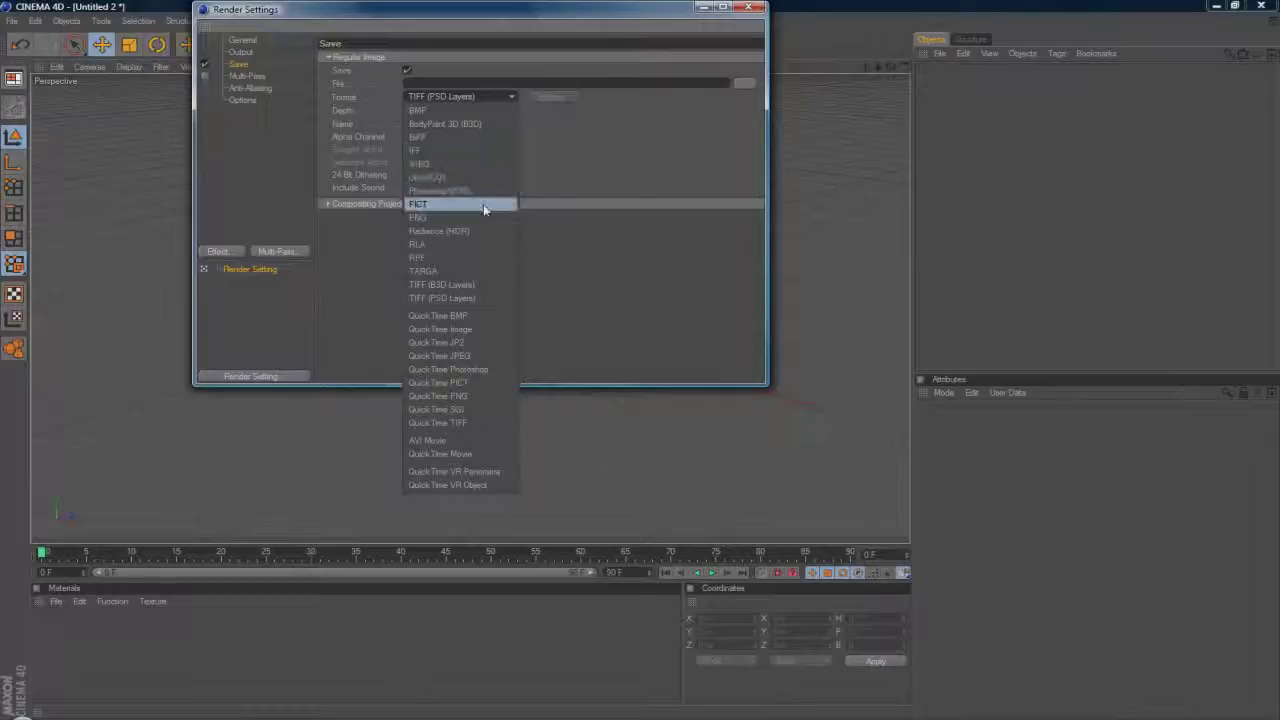
{"action": "left_click", "coordinate": [487, 454]}
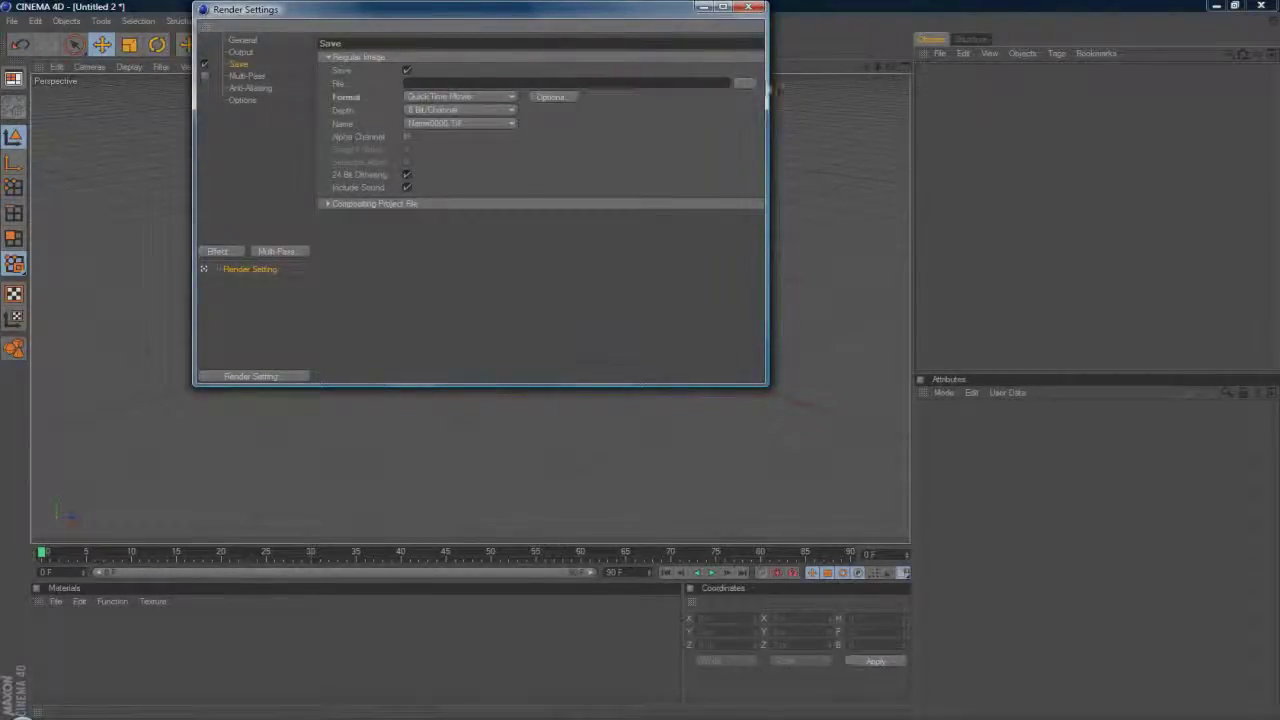
{"action": "left_click", "coordinate": [745, 83]}
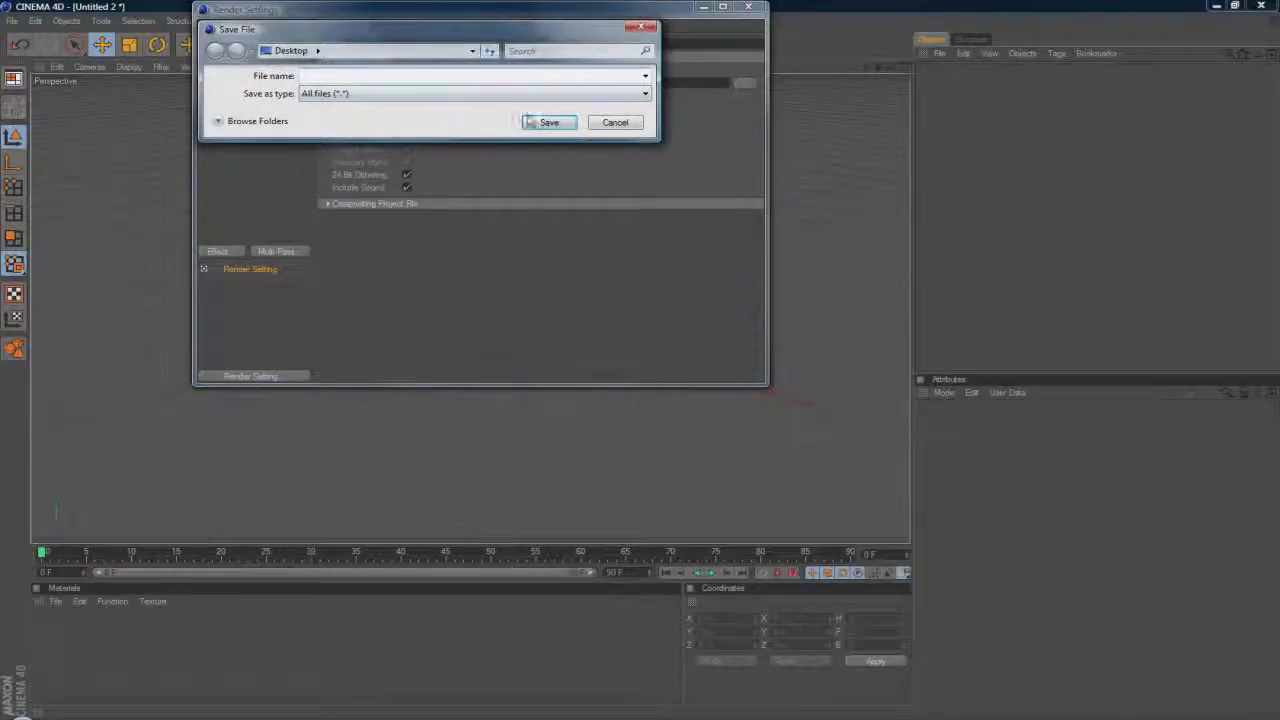
{"action": "left_click", "coordinate": [517, 94]}
{"action": "left_click", "coordinate": [517, 108]}
{"action": "left_click", "coordinate": [517, 77]}
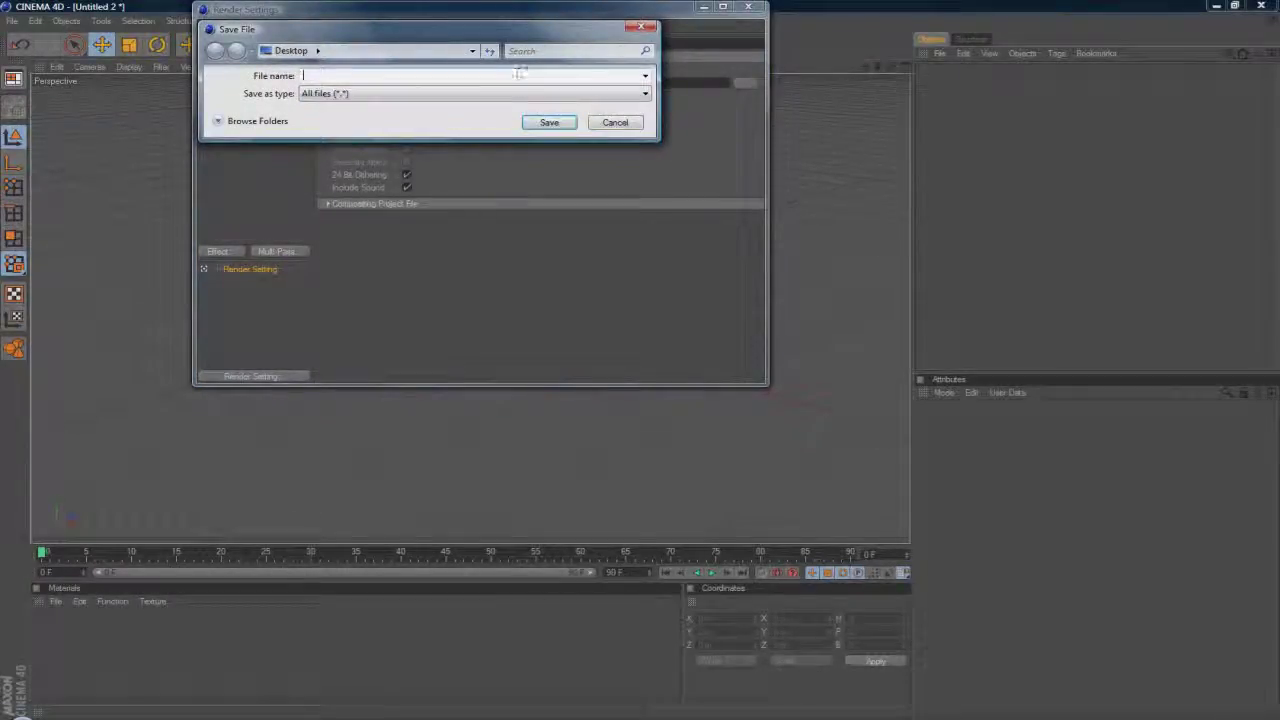
{"action": "type", "text": "tut"}
{"action": "key", "text": "Return"}
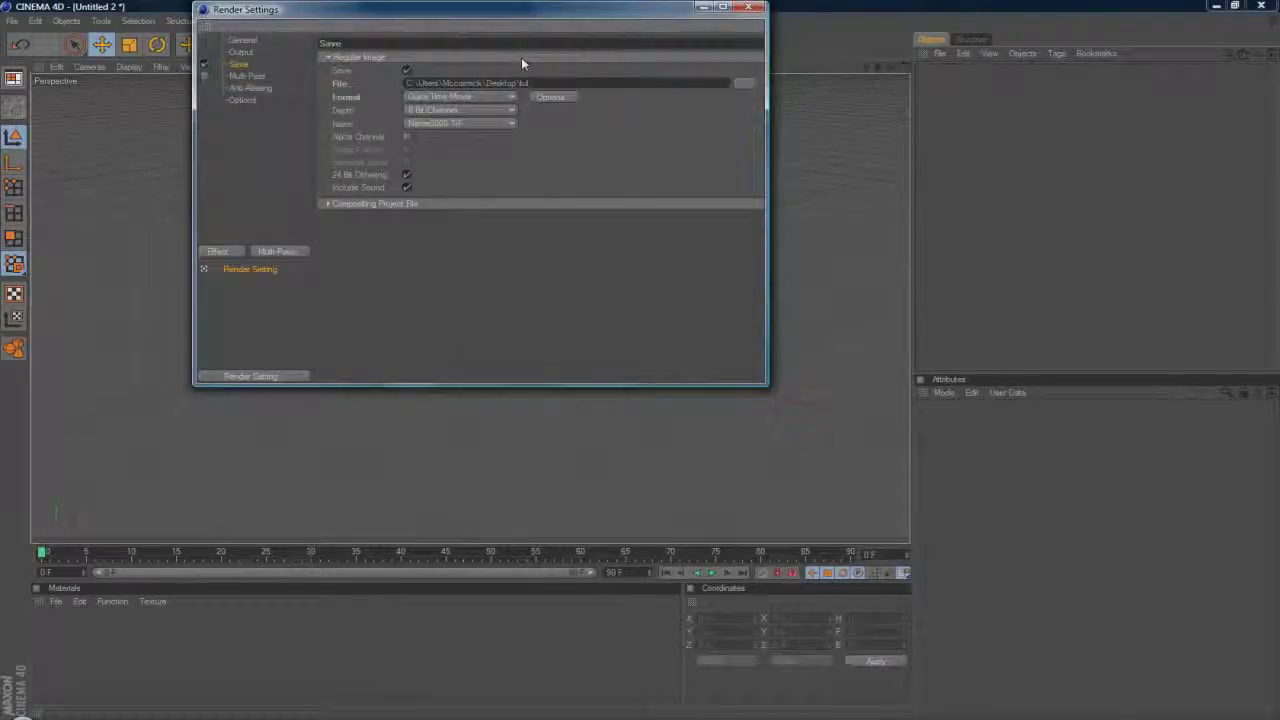
{"action": "left_click", "coordinate": [247, 88]}
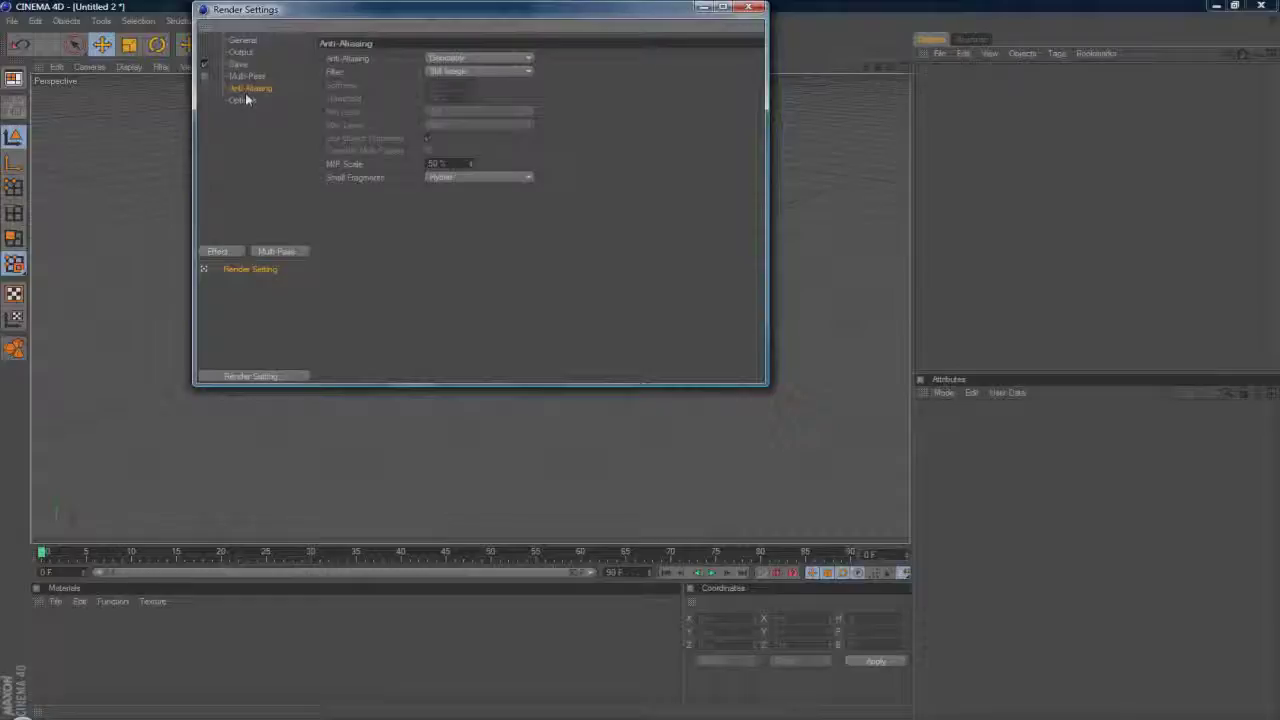
Add the Ambient Occlusion and Global Illumination render effects
{"action": "left_click", "coordinate": [244, 99]}
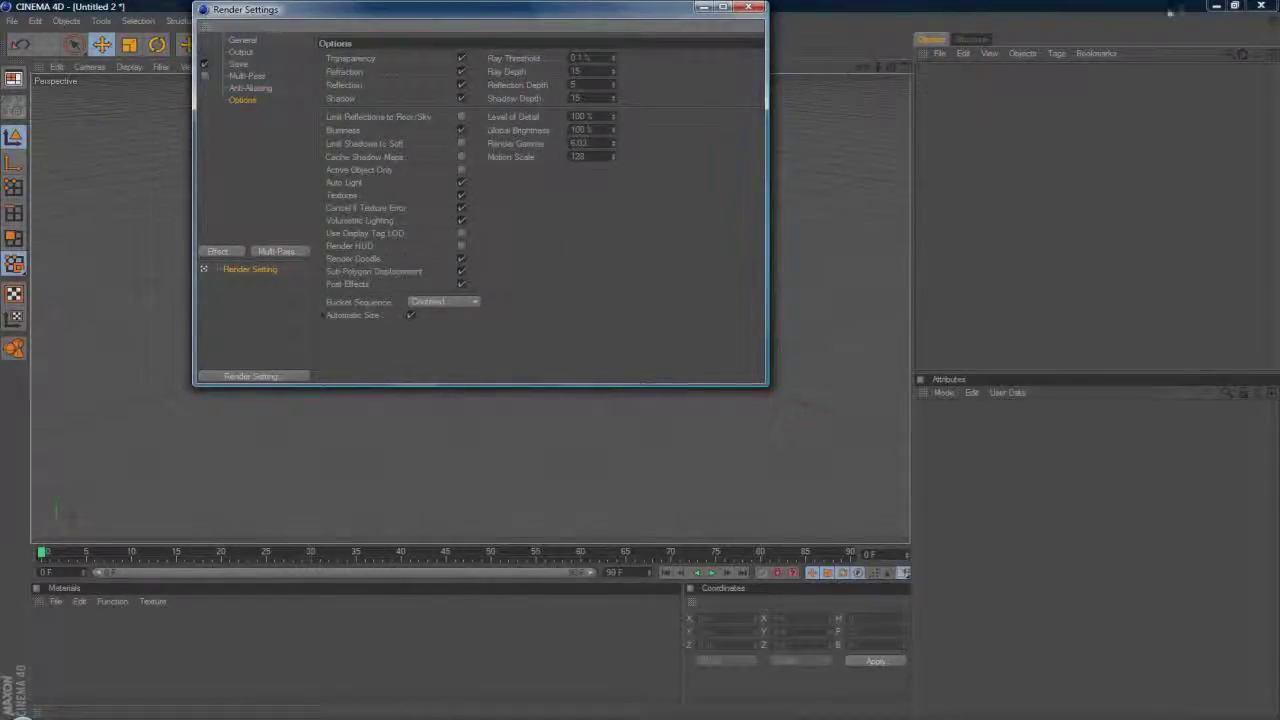
{"action": "left_click", "coordinate": [241, 253]}
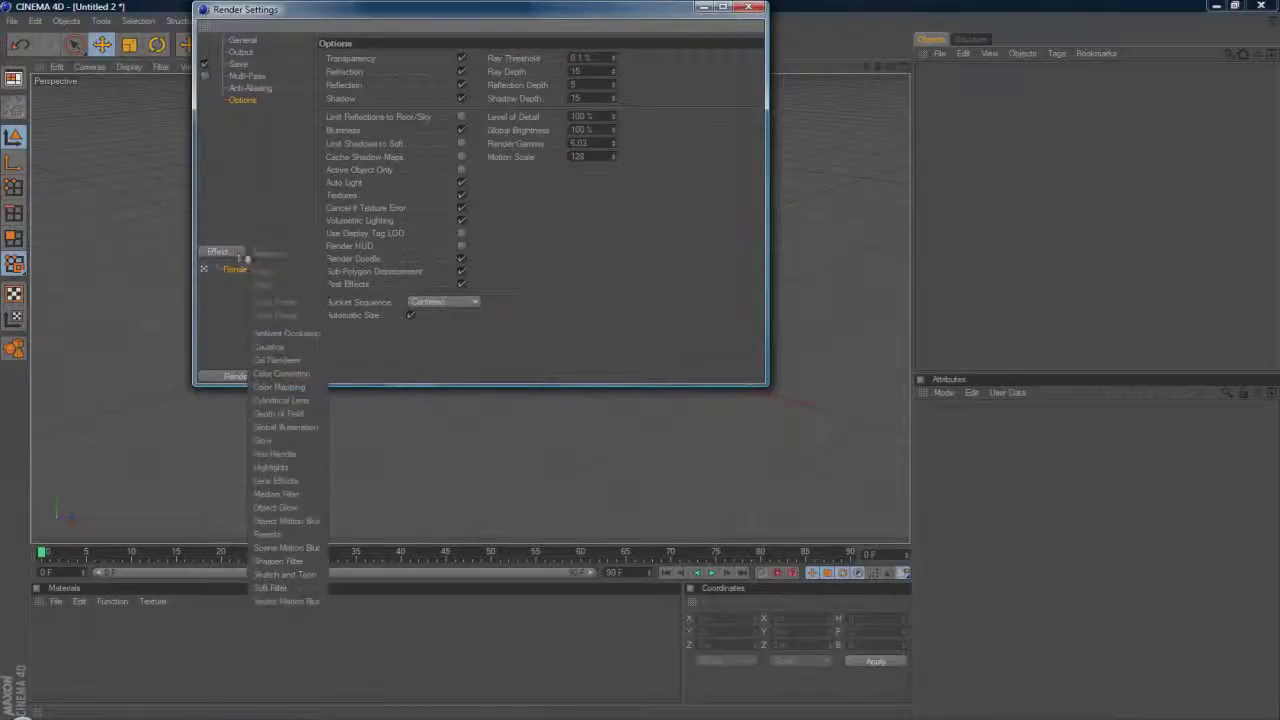
{"action": "left_click", "coordinate": [296, 331]}
{"action": "left_click", "coordinate": [217, 251]}
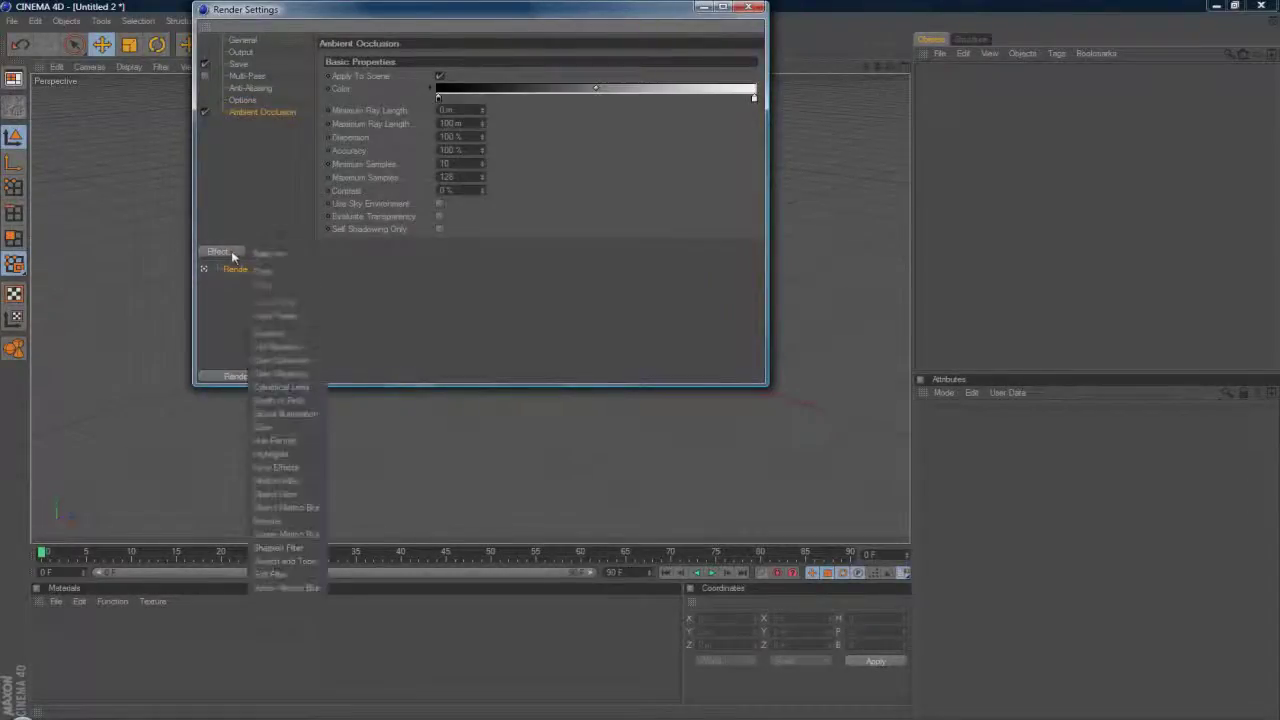
{"action": "left_click", "coordinate": [290, 414]}
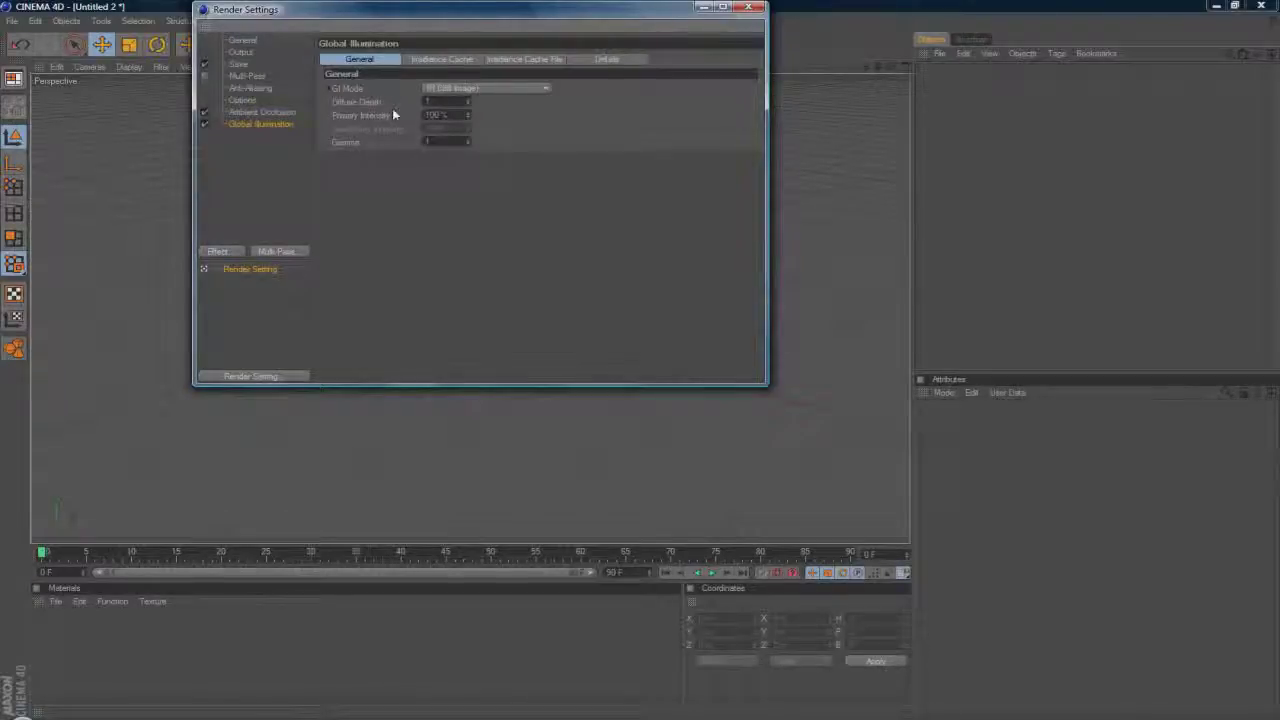
Set Irradiance Cache stochastic samples and record density both to Low
{"action": "left_click", "coordinate": [445, 60]}
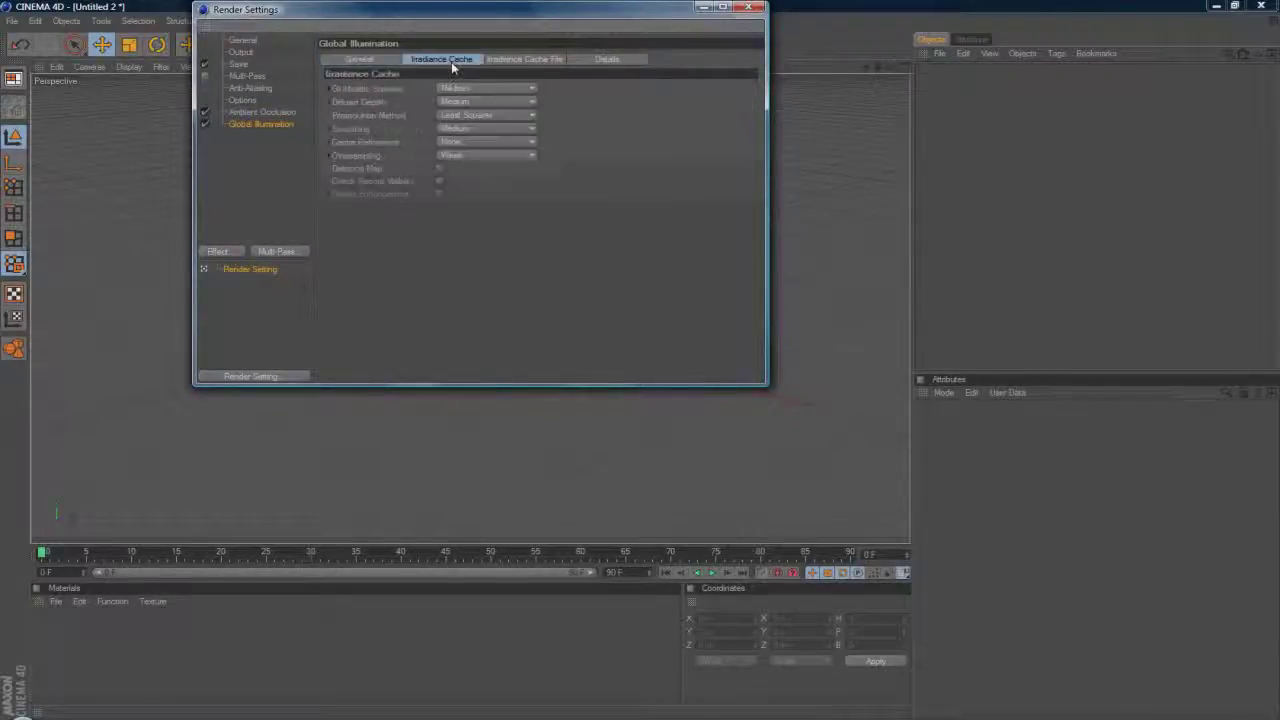
{"action": "left_click", "coordinate": [459, 93]}
{"action": "left_click", "coordinate": [458, 128]}
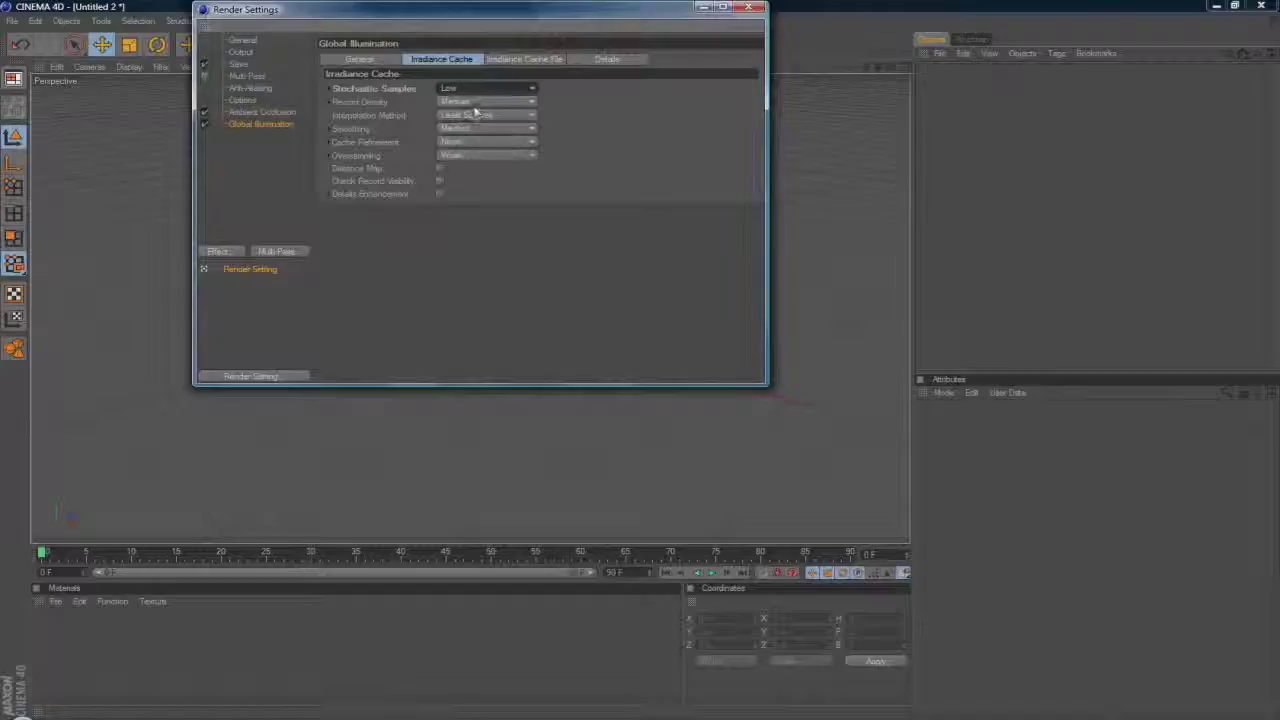
{"action": "left_click", "coordinate": [480, 101]}
{"action": "left_click", "coordinate": [478, 144]}
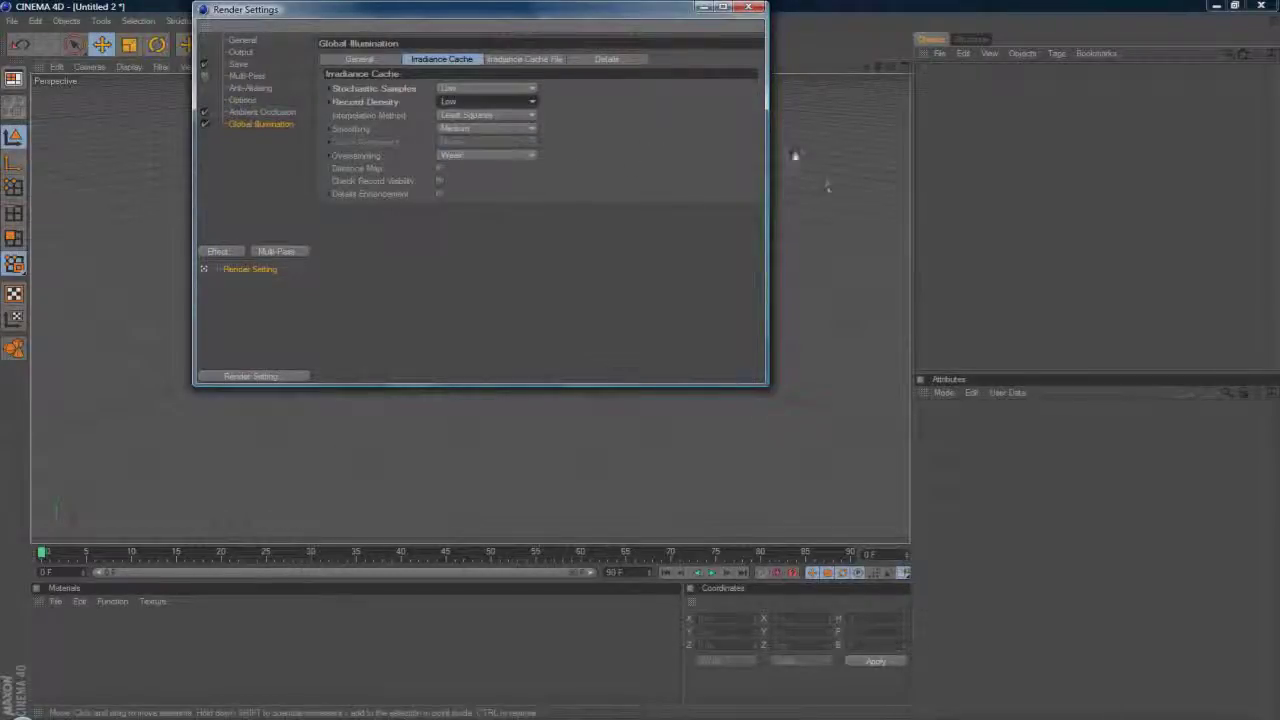
{"action": "left_click", "coordinate": [531, 89]}
{"action": "left_click", "coordinate": [531, 91]}
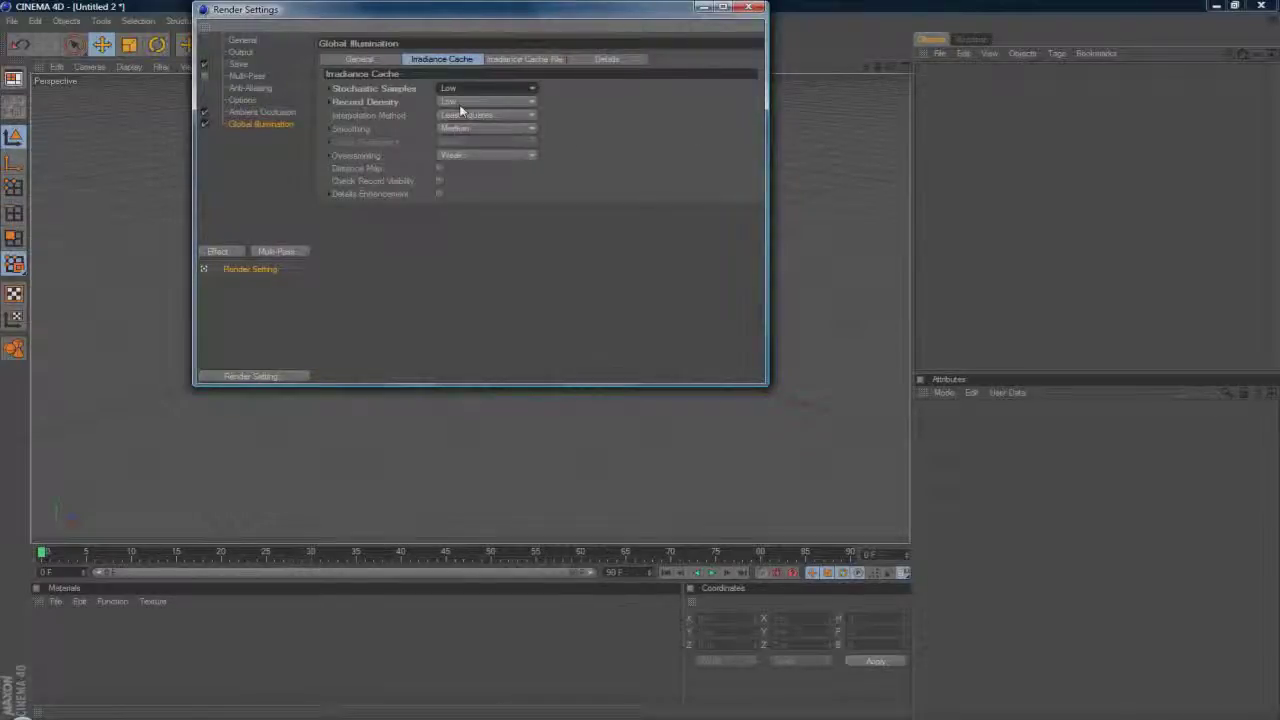
Set Ambient Occlusion maximum ray length to 145 m and close Render Settings
{"action": "left_click", "coordinate": [262, 112]}
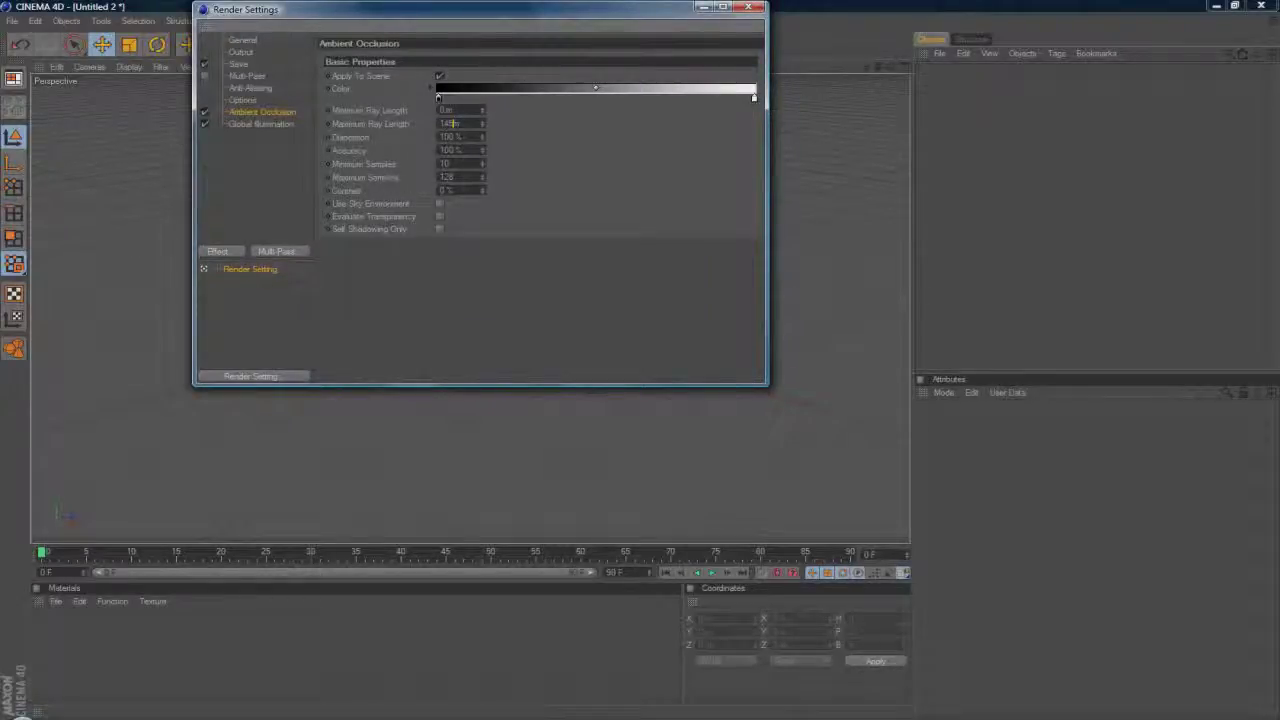
{"action": "left_click", "coordinate": [469, 188]}
{"action": "left_click", "coordinate": [748, 8]}
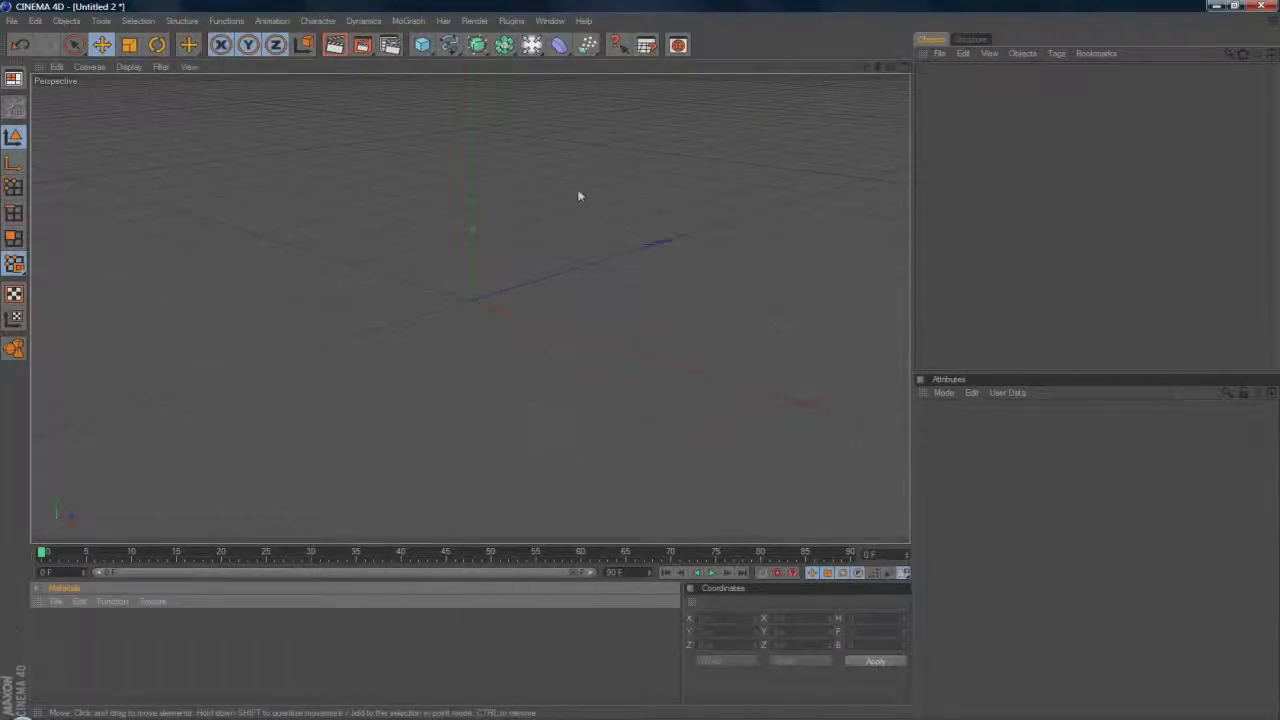
Add a MoGraph Text object reading GRUNGE
{"action": "left_click", "coordinate": [408, 20]}
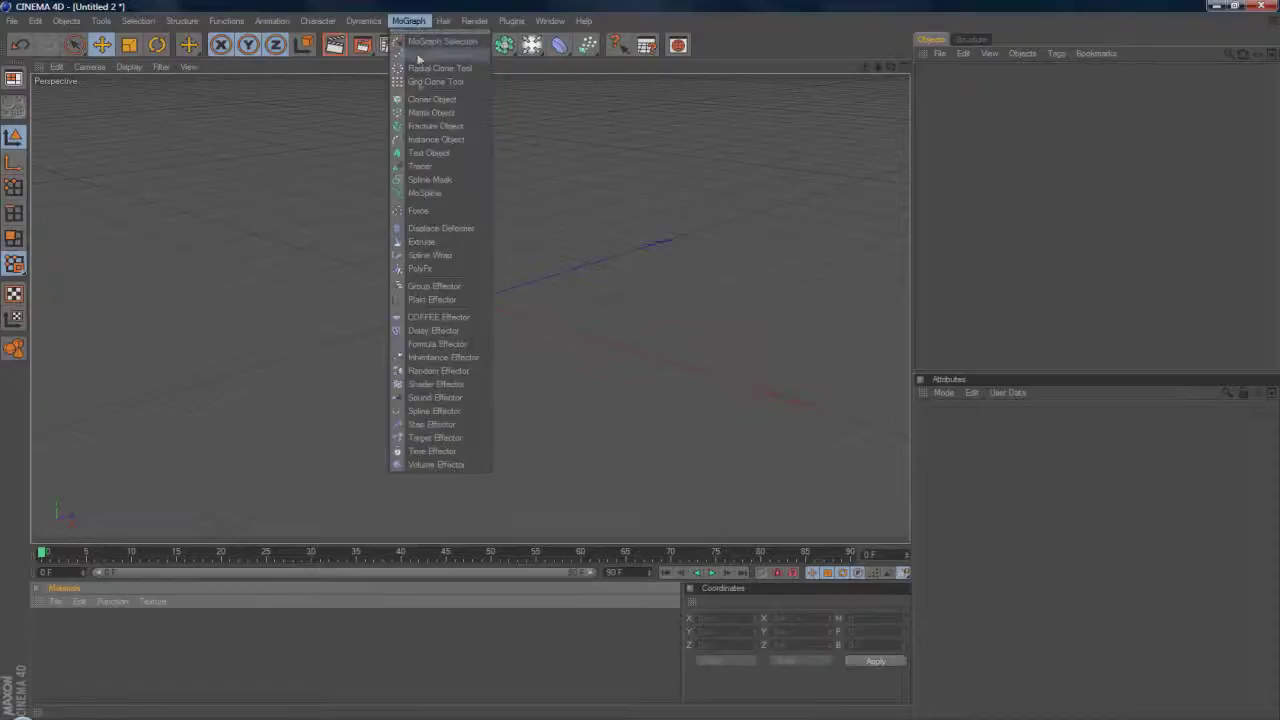
{"action": "left_click", "coordinate": [434, 154]}
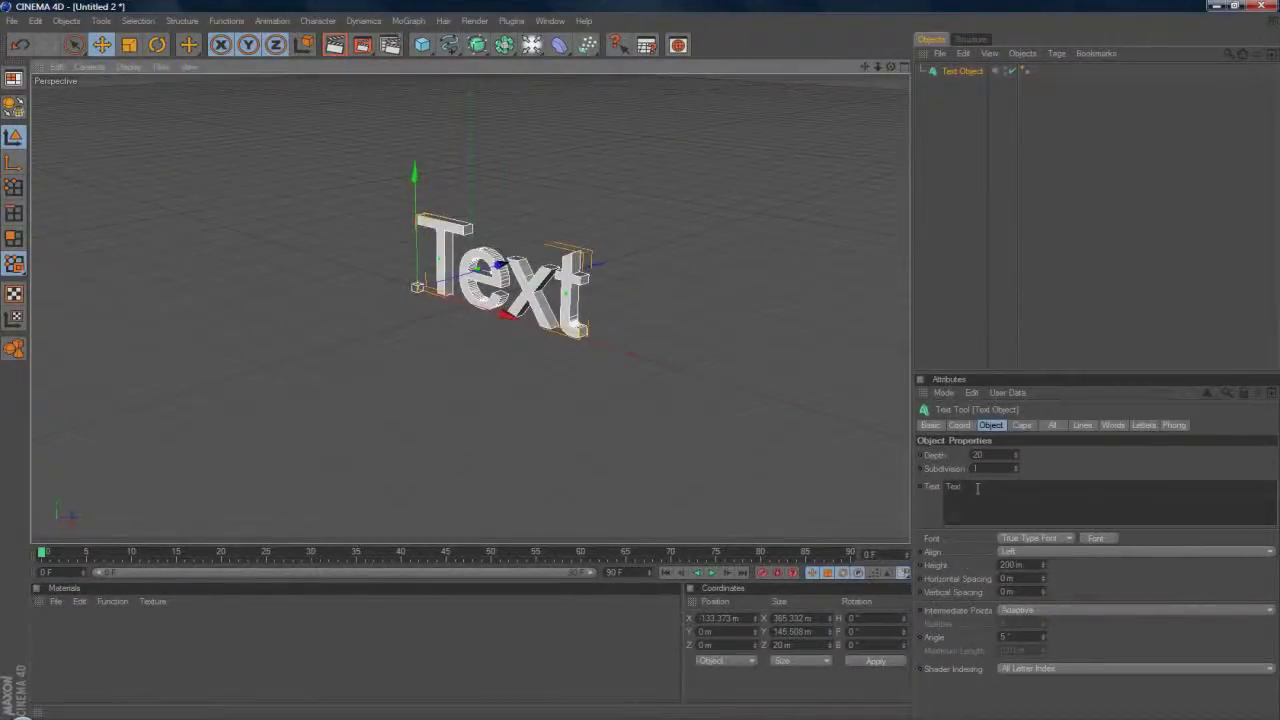
{"action": "type", "text": "CONOR"}
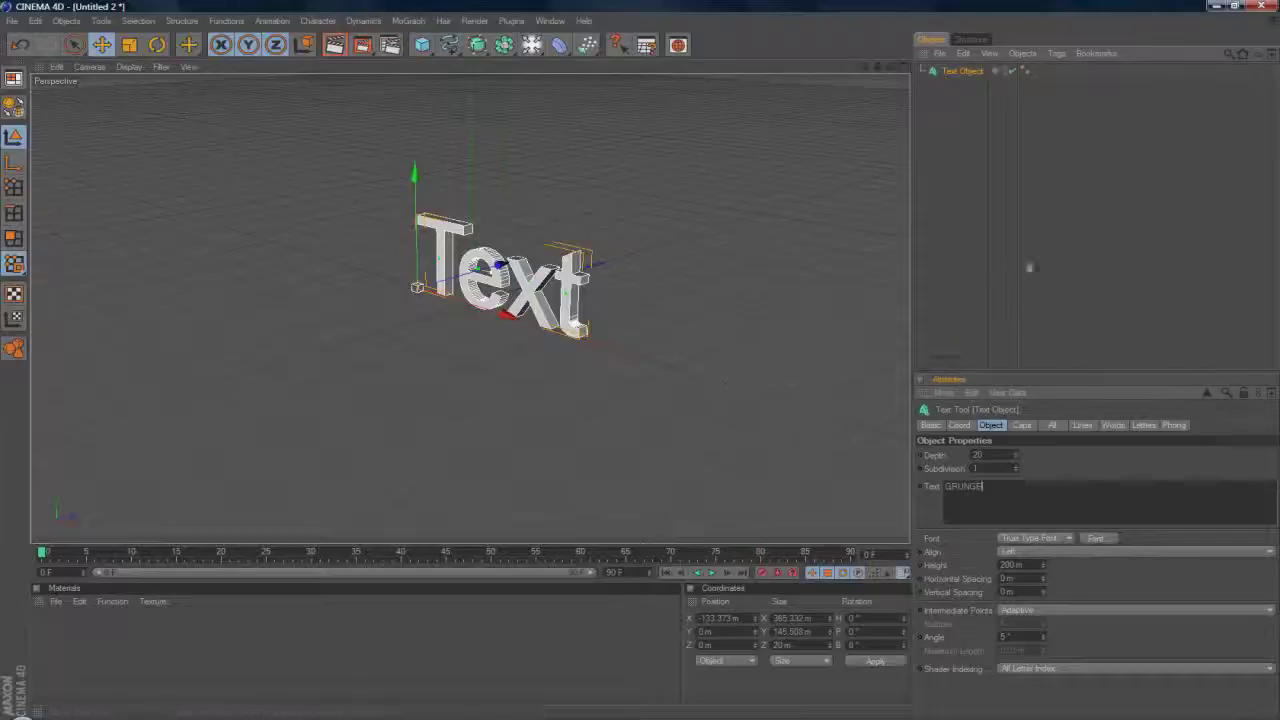
{"action": "left_click", "coordinate": [965, 100]}
{"action": "left_click", "coordinate": [961, 74]}
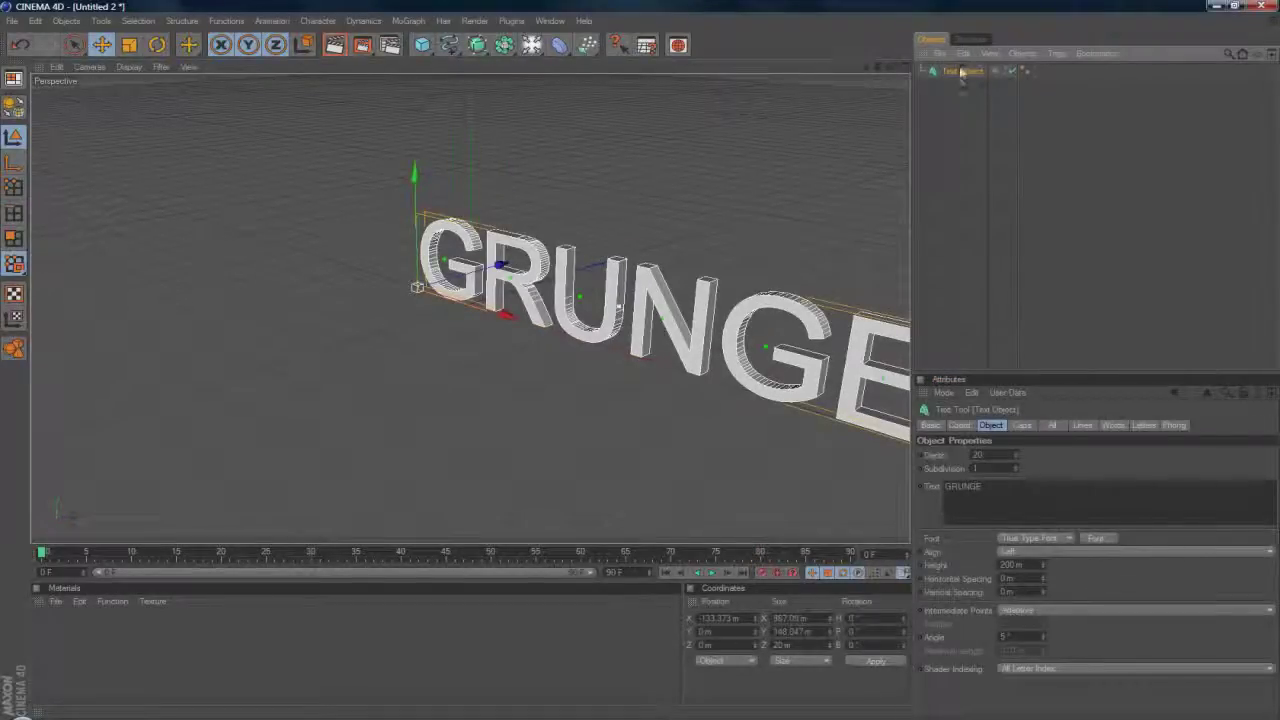
Switch the GRUNGE text to a heavier font from the font chooser
{"action": "left_click", "coordinate": [1096, 538]}
{"action": "type", "text": "RE"}
{"action": "left_click", "coordinate": [104, 149]}
{"action": "left_click", "coordinate": [307, 118]}
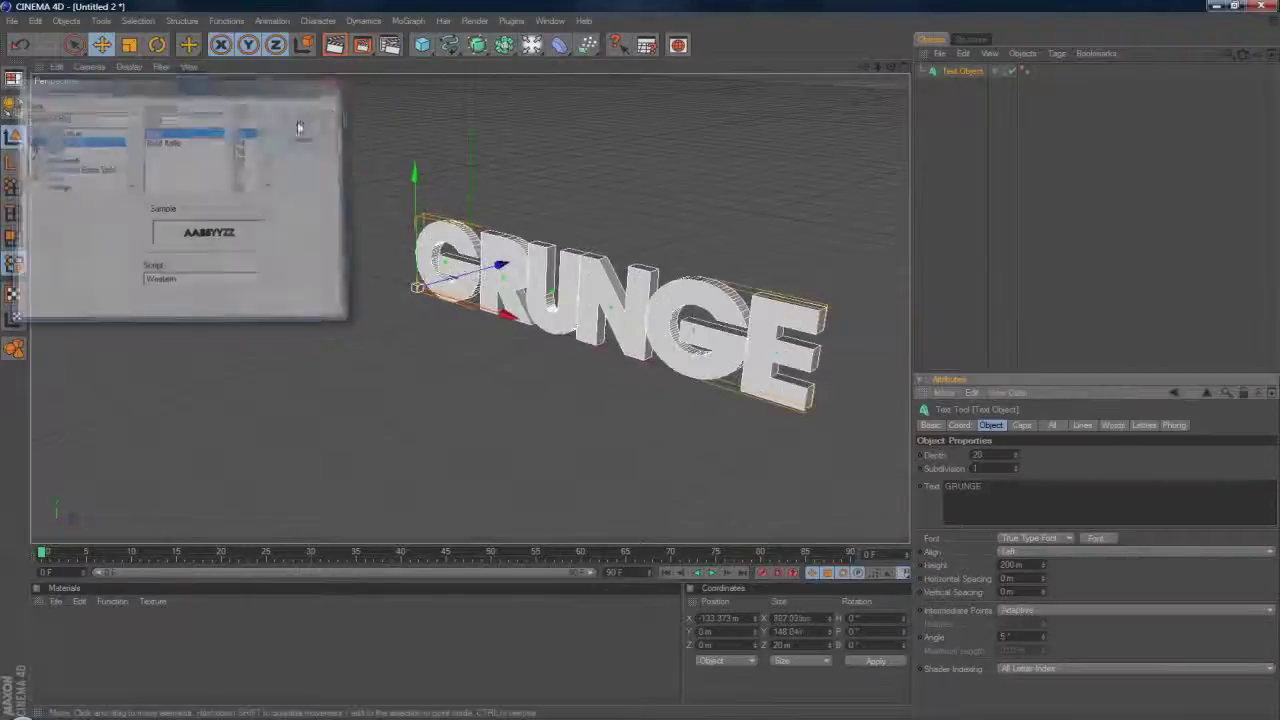
Set the text's extrusion depth to 100
{"action": "double_click", "coordinate": [977, 455]}
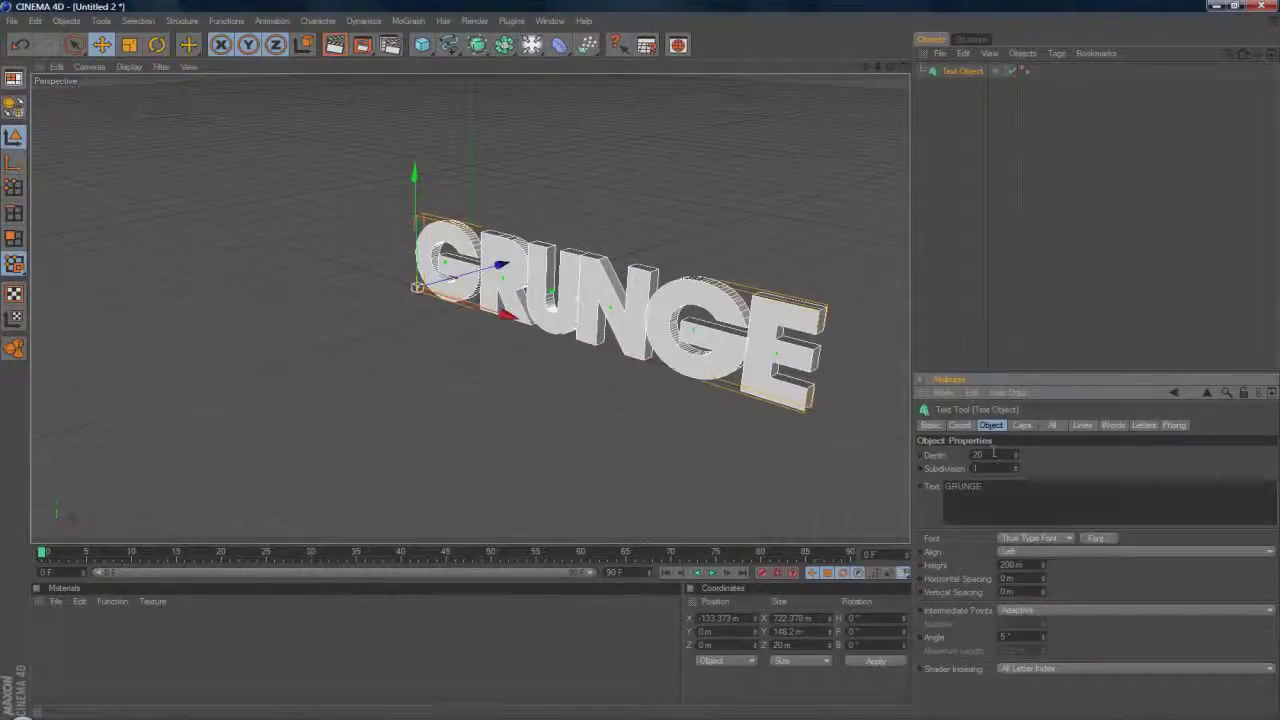
{"action": "type", "text": "100"}
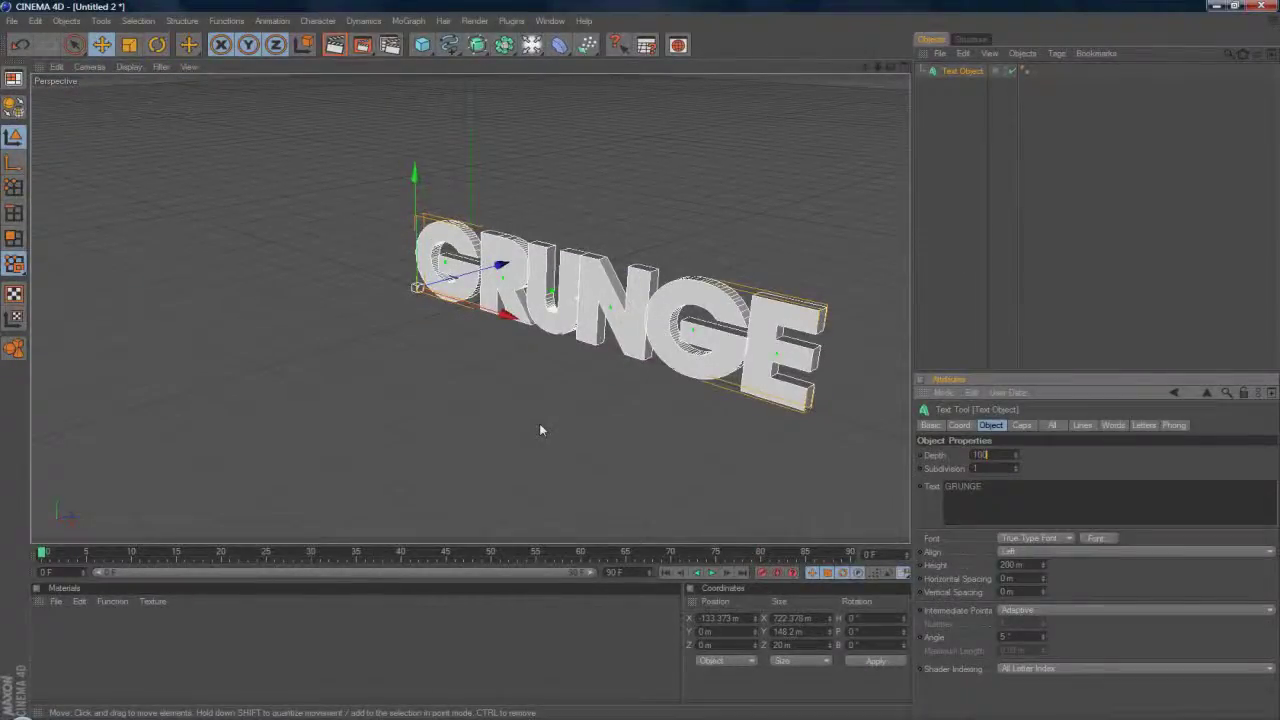
{"action": "key", "text": "Return"}
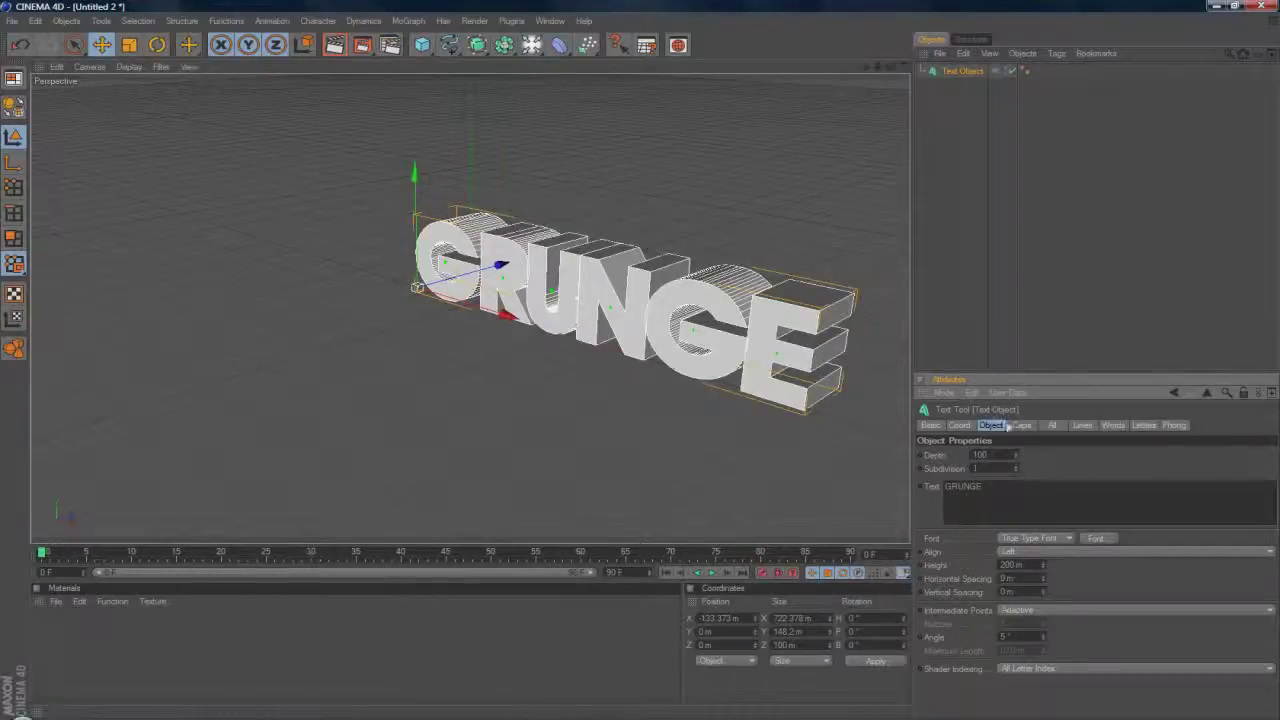
Set both Start and End caps to Fillet Cap with 4 fillet steps
{"action": "left_click", "coordinate": [1020, 425]}
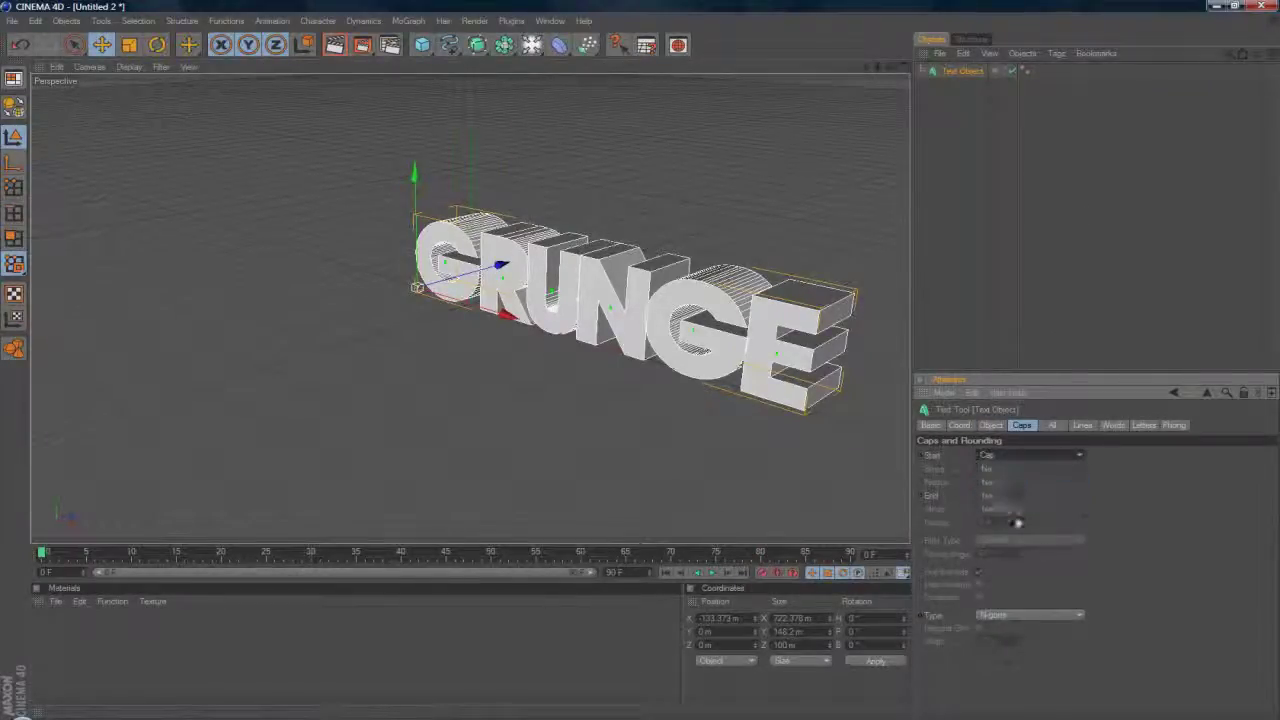
{"action": "left_click", "coordinate": [1030, 495]}
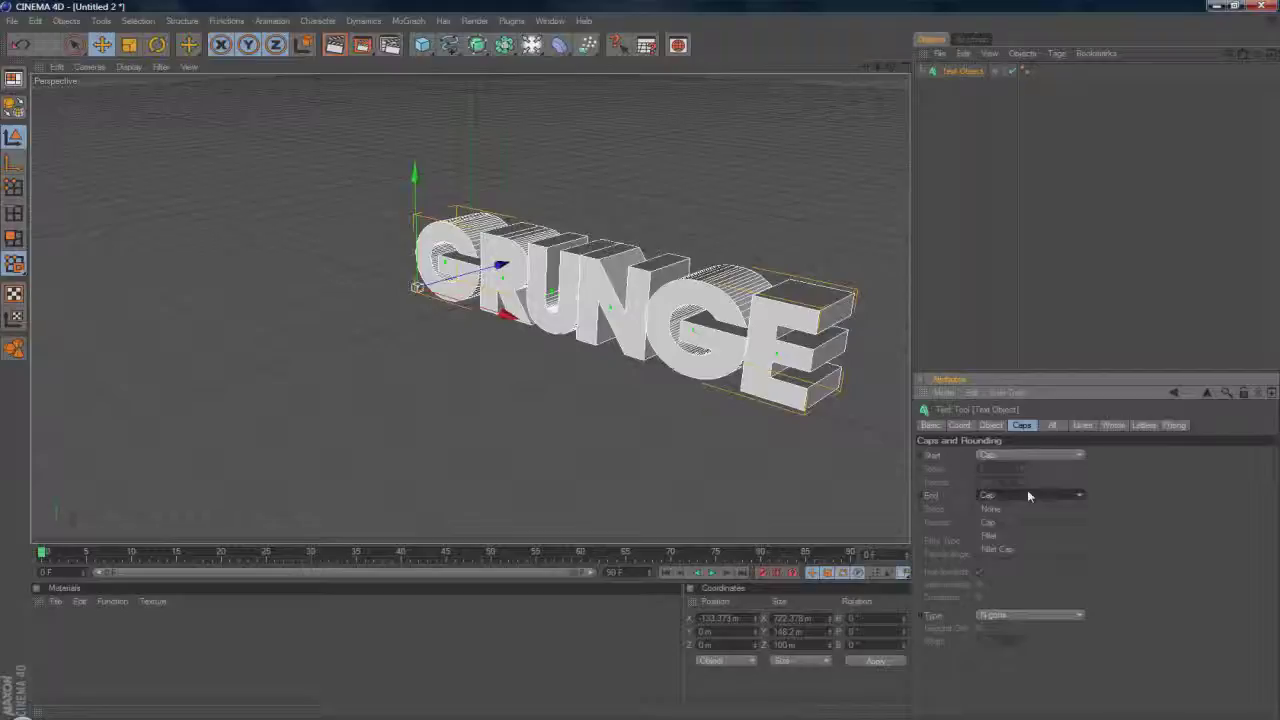
{"action": "left_click", "coordinate": [1015, 551]}
{"action": "left_click", "coordinate": [1017, 458]}
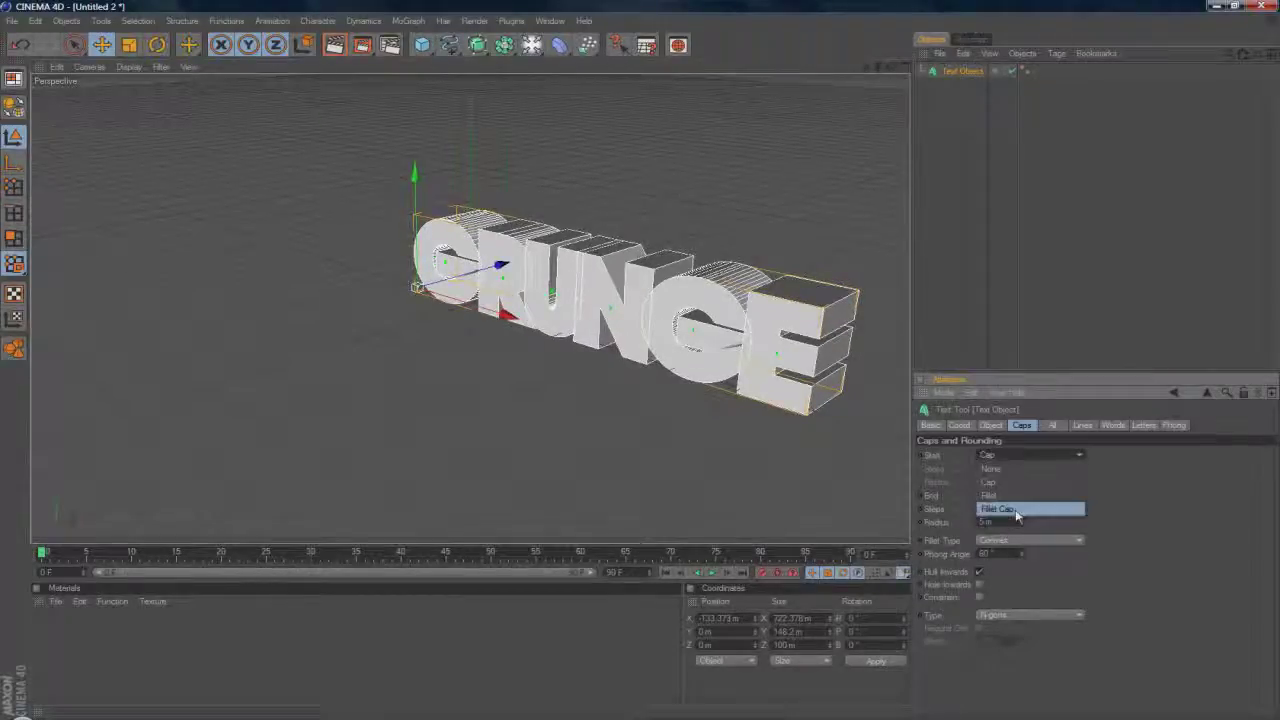
{"action": "left_click", "coordinate": [1016, 512]}
{"action": "left_click", "coordinate": [1022, 467]}
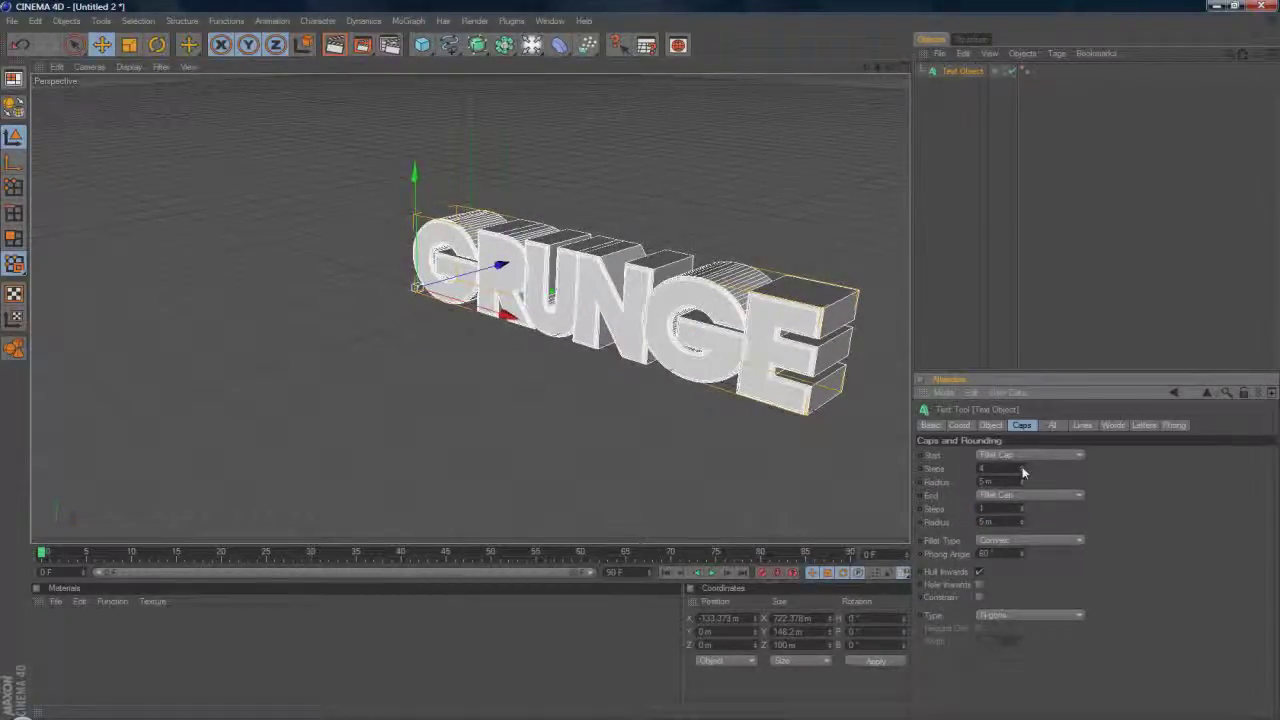
{"action": "left_click", "coordinate": [1022, 507]}
Orbit to a more frontal view and run test renders of the active view
{"action": "left_click", "coordinate": [1063, 312]}
{"action": "left_click", "coordinate": [748, 354]}
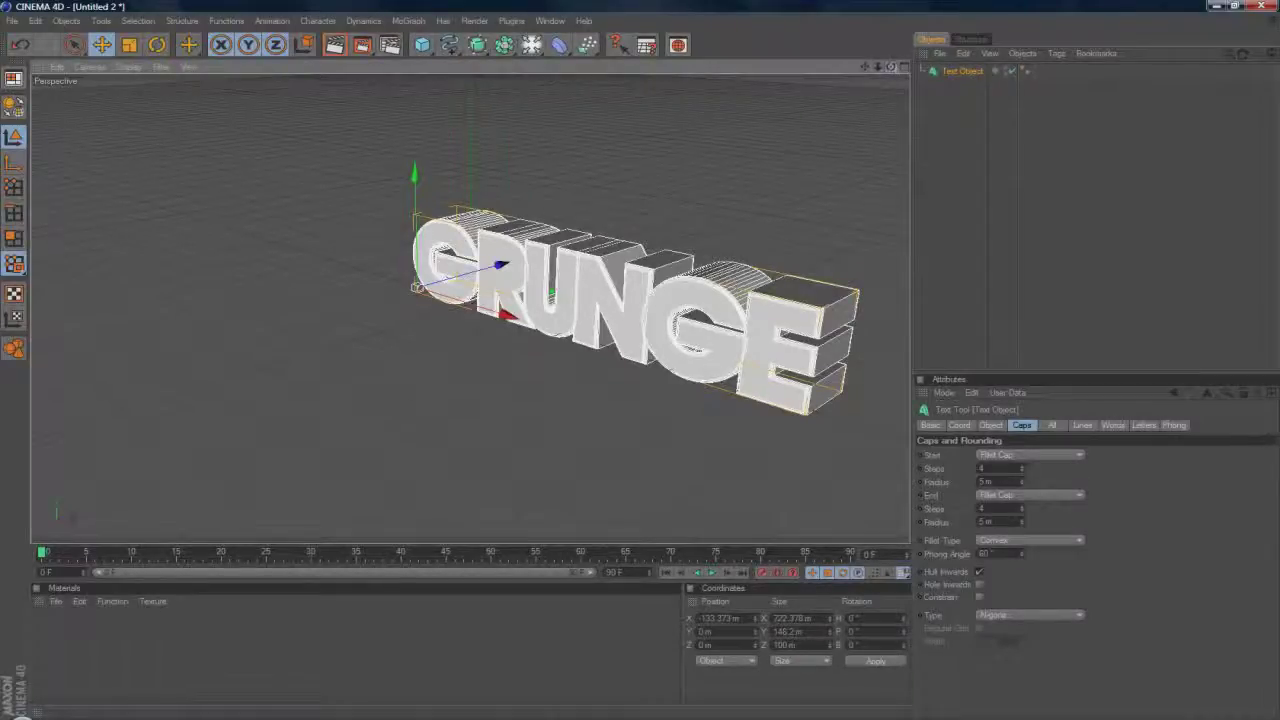
{"action": "left_click_drag", "start_coordinate": [889, 68], "coordinate": [820, 72]}
{"action": "left_click", "coordinate": [332, 50]}
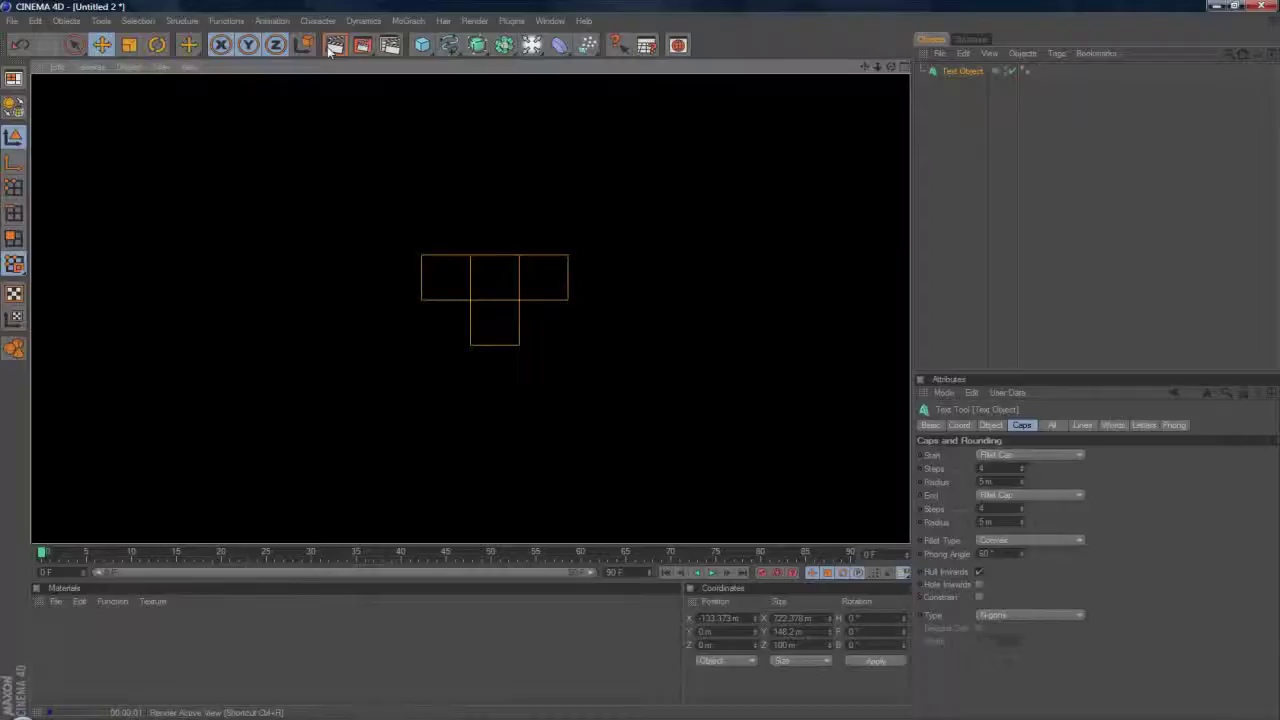
{"action": "left_click", "coordinate": [580, 240]}
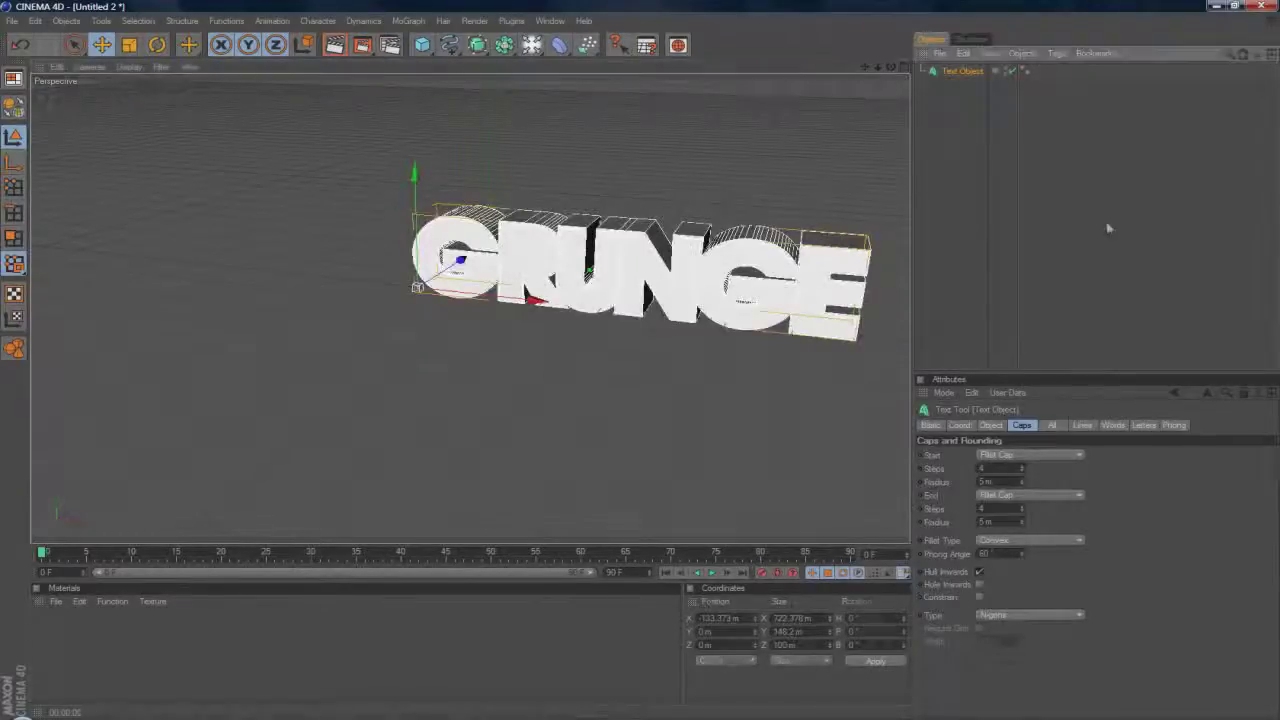
{"action": "left_click", "coordinate": [378, 284]}
{"action": "key", "text": "ctrl+r"}
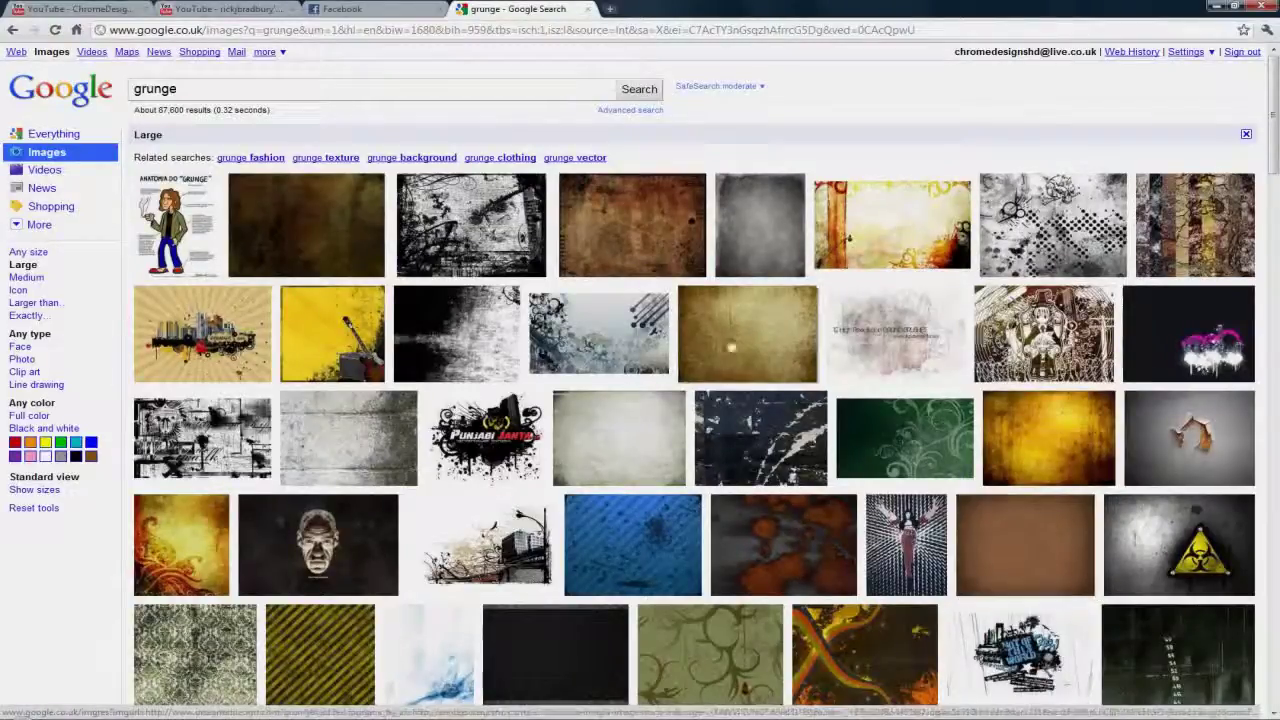
Save the dark brown grunge background image to the Desktop as TUTTTTT.jpg
{"action": "left_click", "coordinate": [320, 208]}
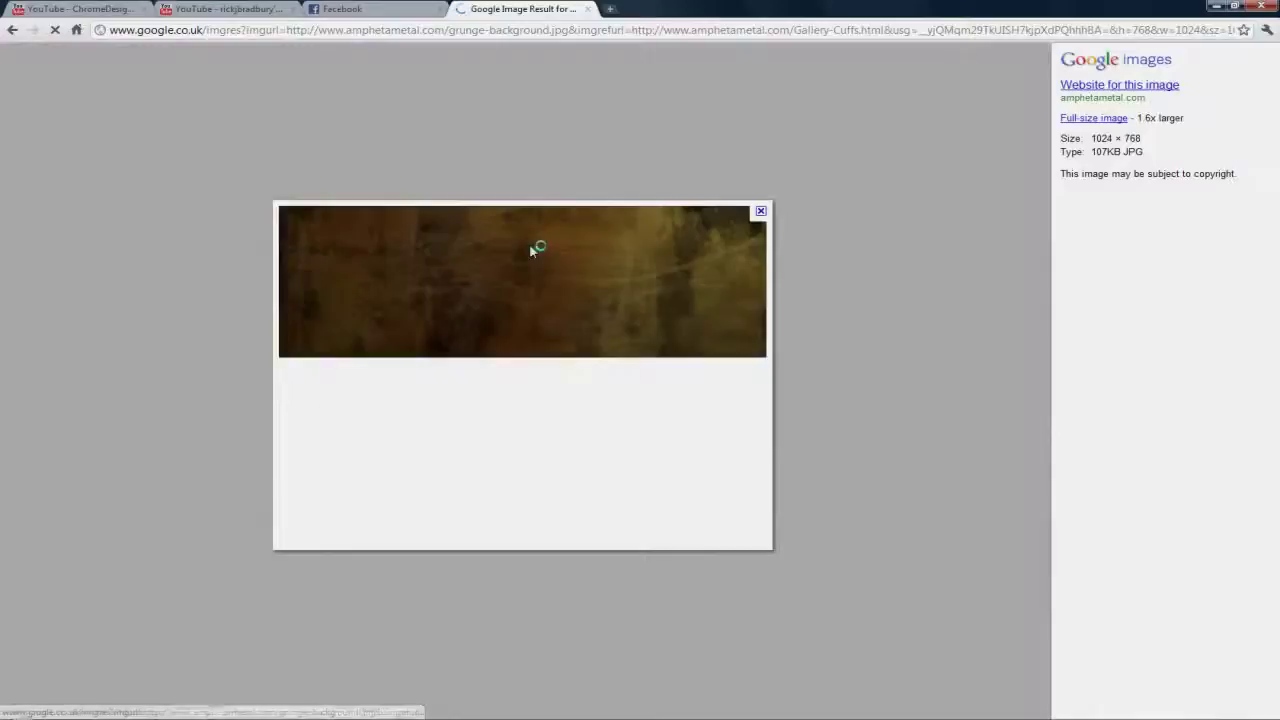
{"action": "right_click", "coordinate": [529, 289]}
{"action": "left_click", "coordinate": [573, 298]}
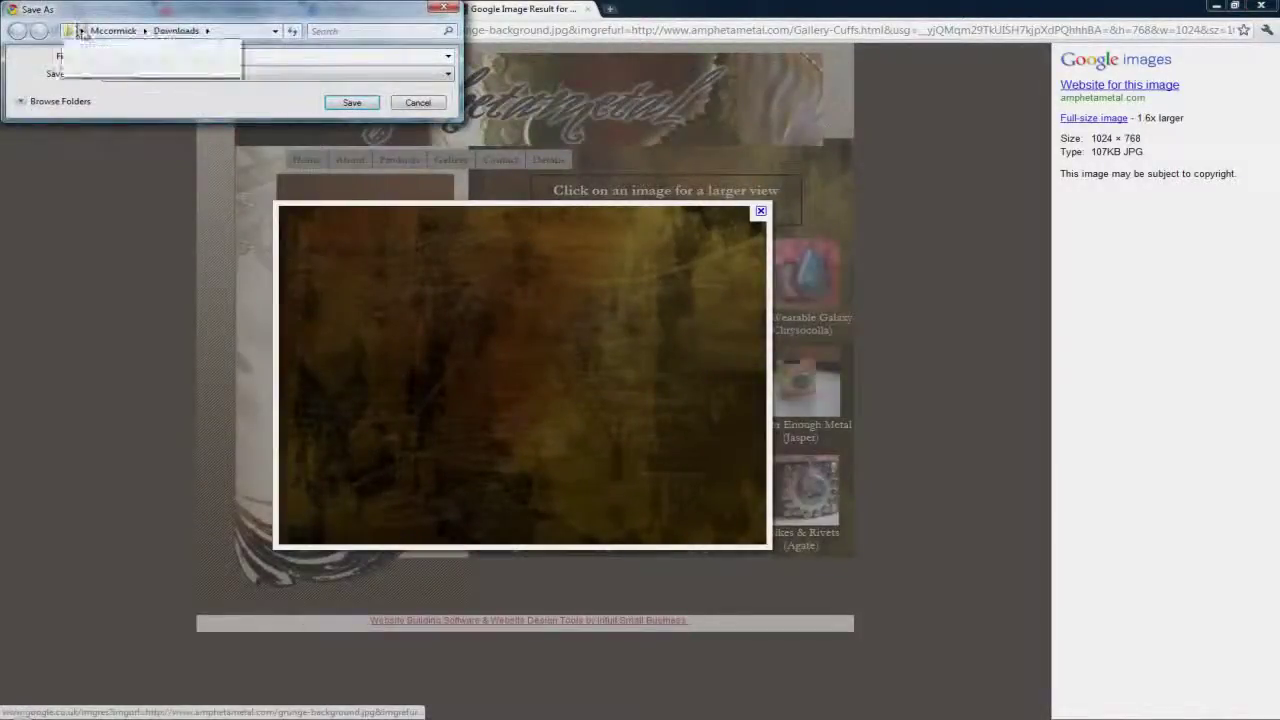
{"action": "left_click", "coordinate": [143, 31]}
{"action": "left_click", "coordinate": [95, 47]}
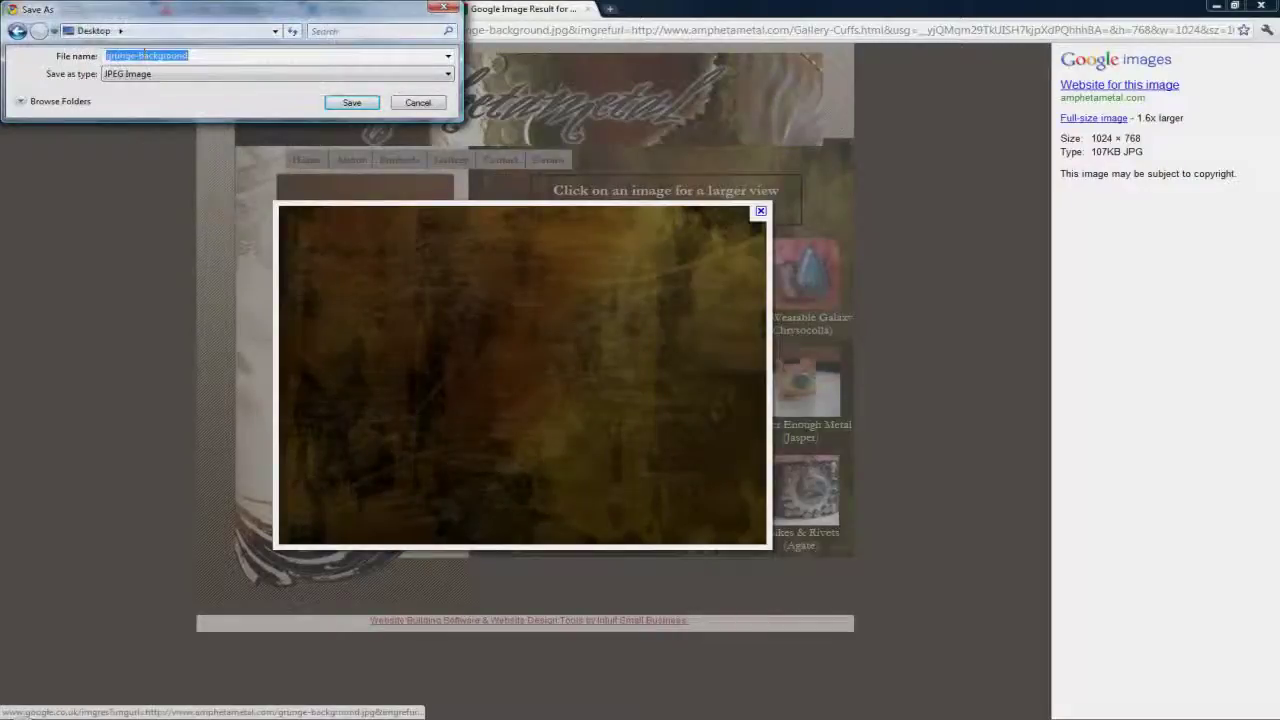
{"action": "type", "text": "TUT"}
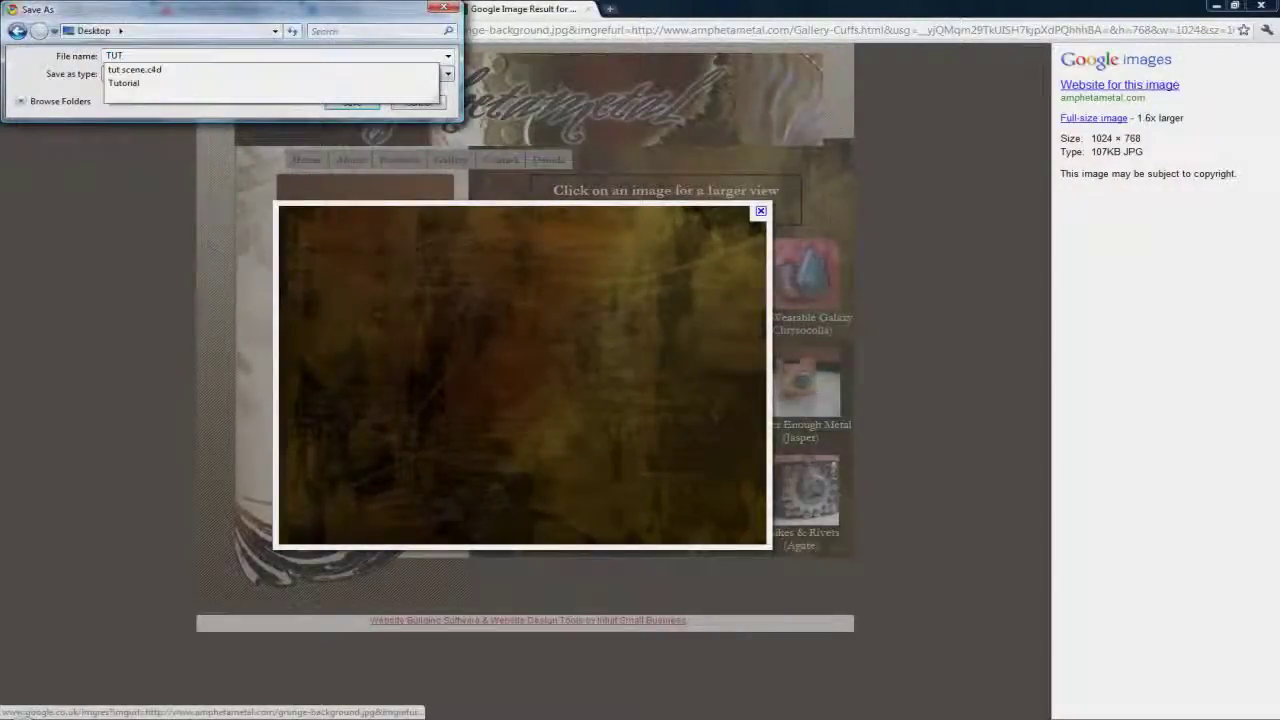
{"action": "type", "text": "TTTTT"}
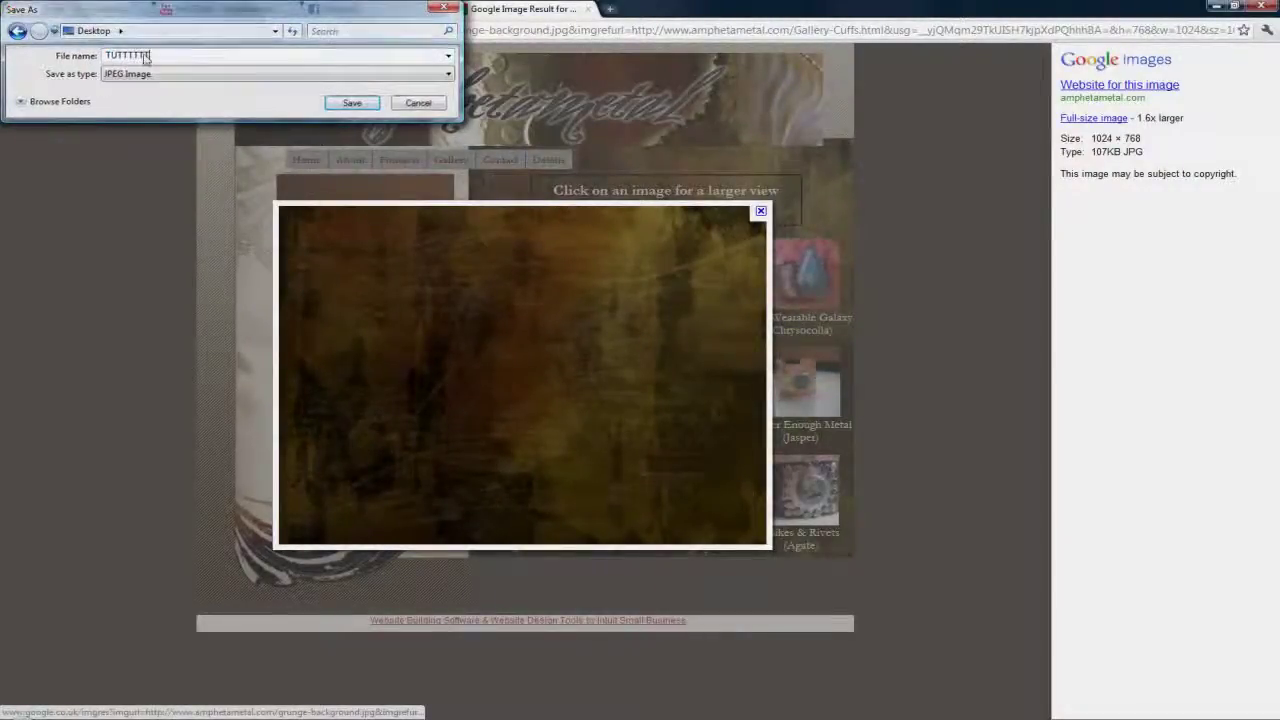
{"action": "key", "text": "Return"}
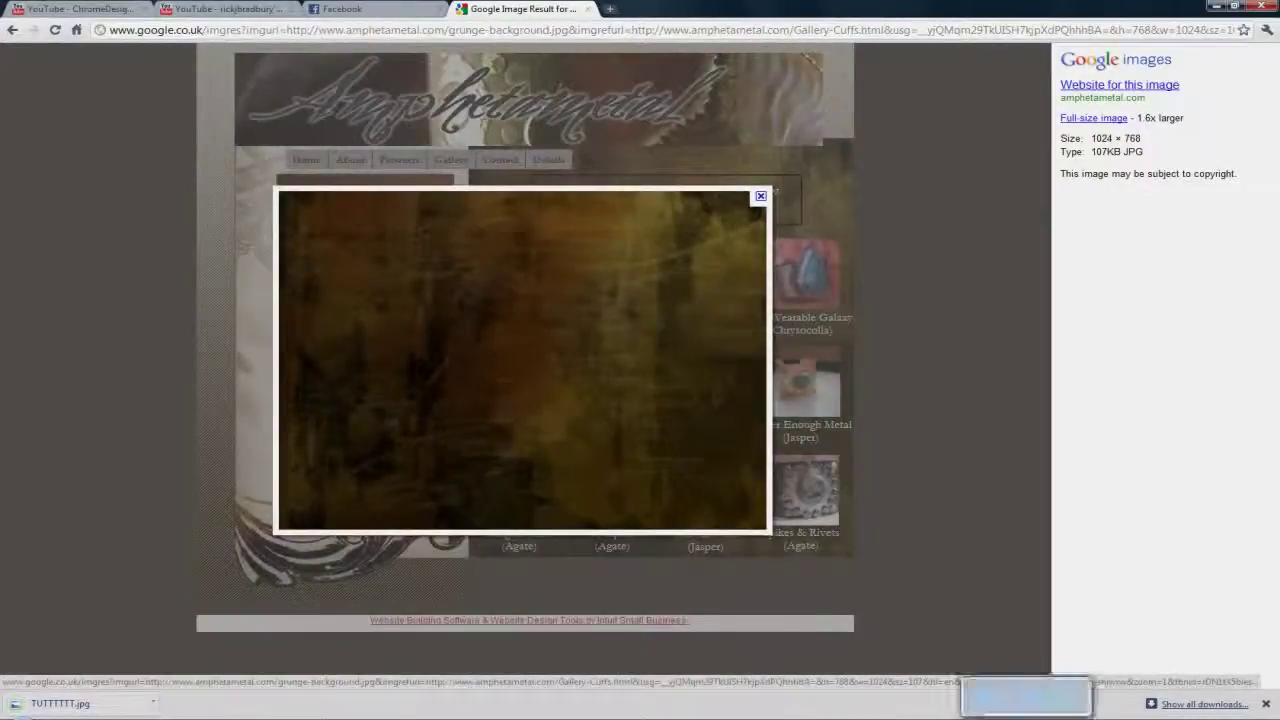
{"action": "left_click", "coordinate": [905, 712]}
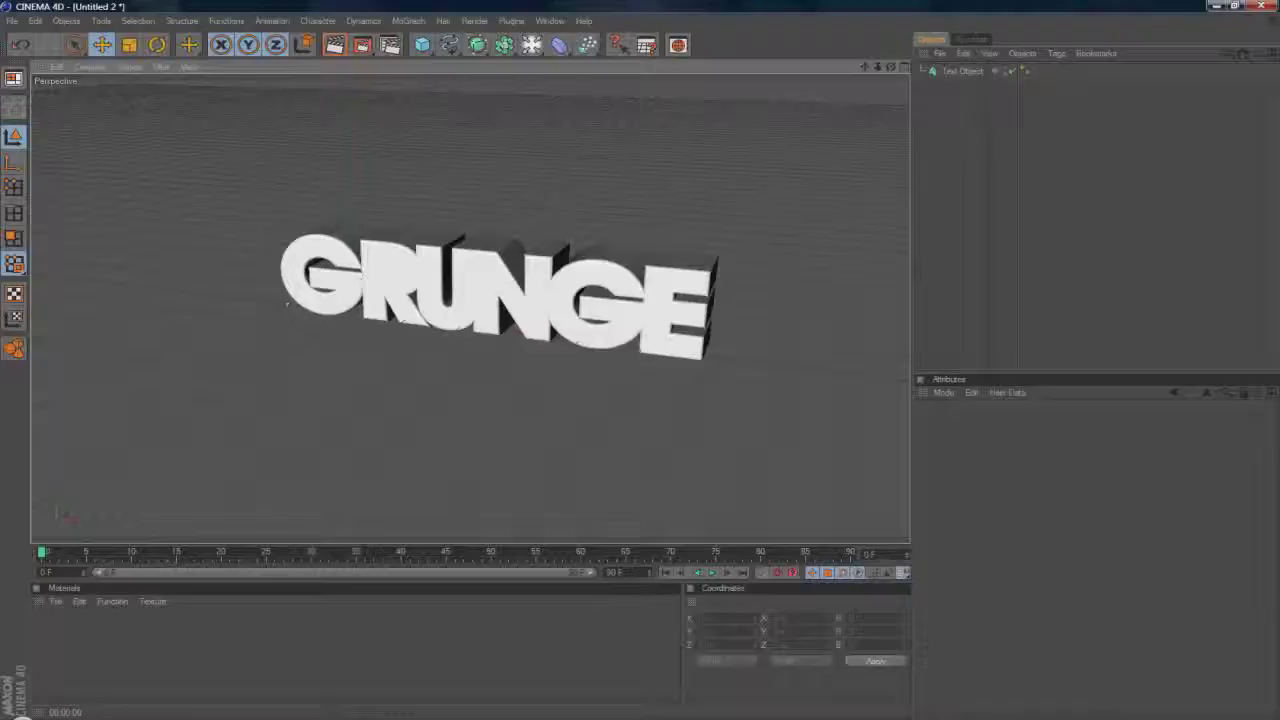
Minimise the open windows and drag the TUTTTTT image from the desktop into Cinema 4D
{"action": "left_click", "coordinate": [1216, 5]}
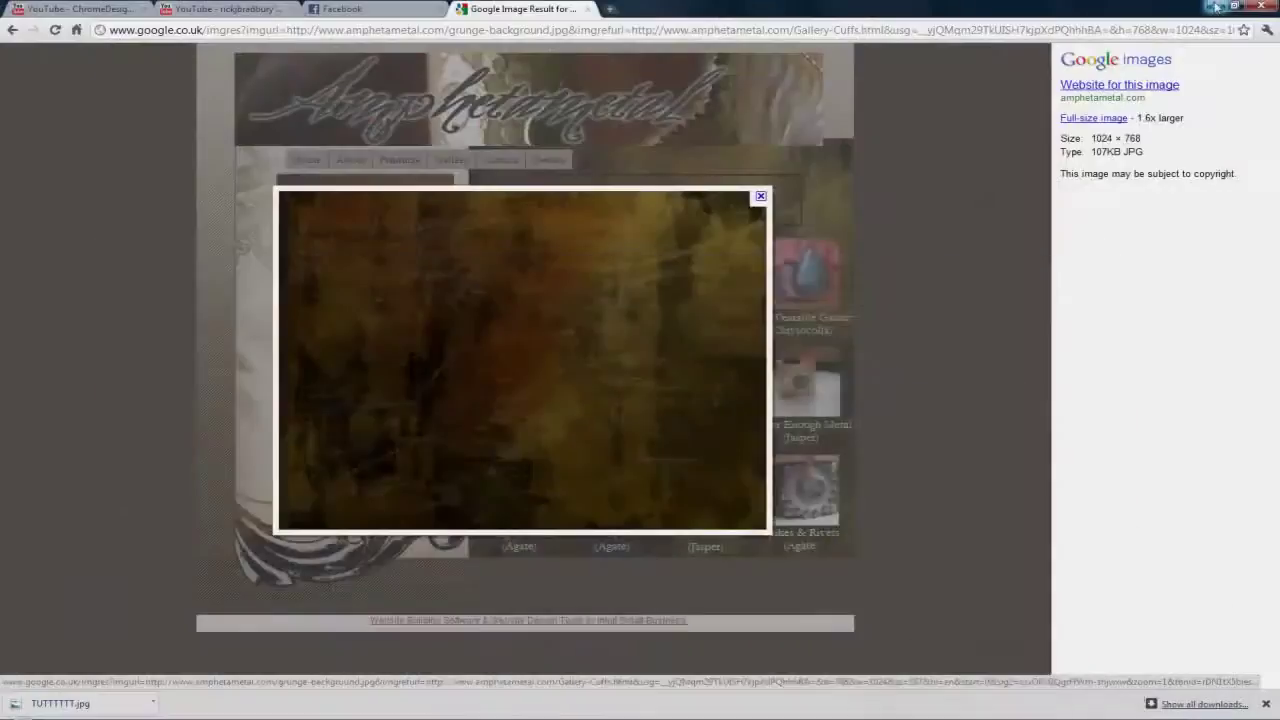
{"action": "left_click", "coordinate": [1216, 5]}
{"action": "left_click", "coordinate": [1216, 5]}
{"action": "left_click", "coordinate": [1216, 5]}
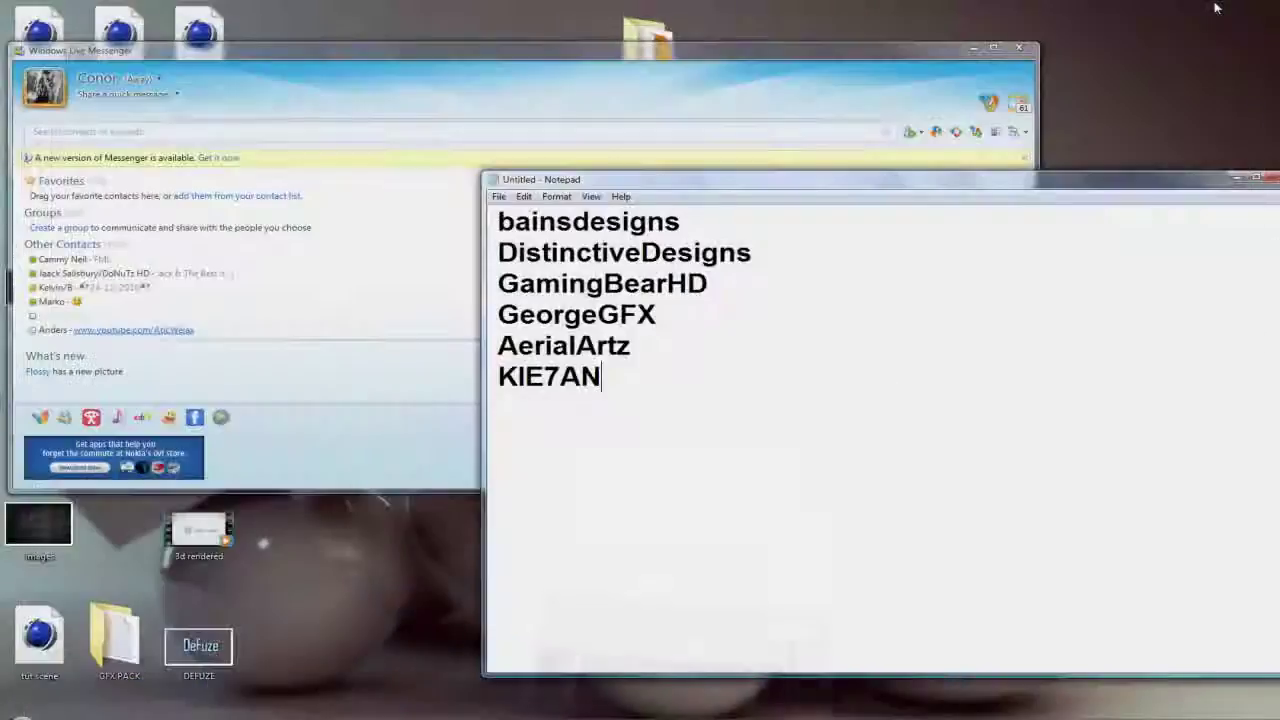
{"action": "mouse_move", "coordinate": [891, 59]}
{"action": "left_mouse_down"}
{"action": "mouse_move", "coordinate": [1064, 80]}
{"action": "mouse_move", "coordinate": [1256, 144]}
{"action": "left_mouse_up"}
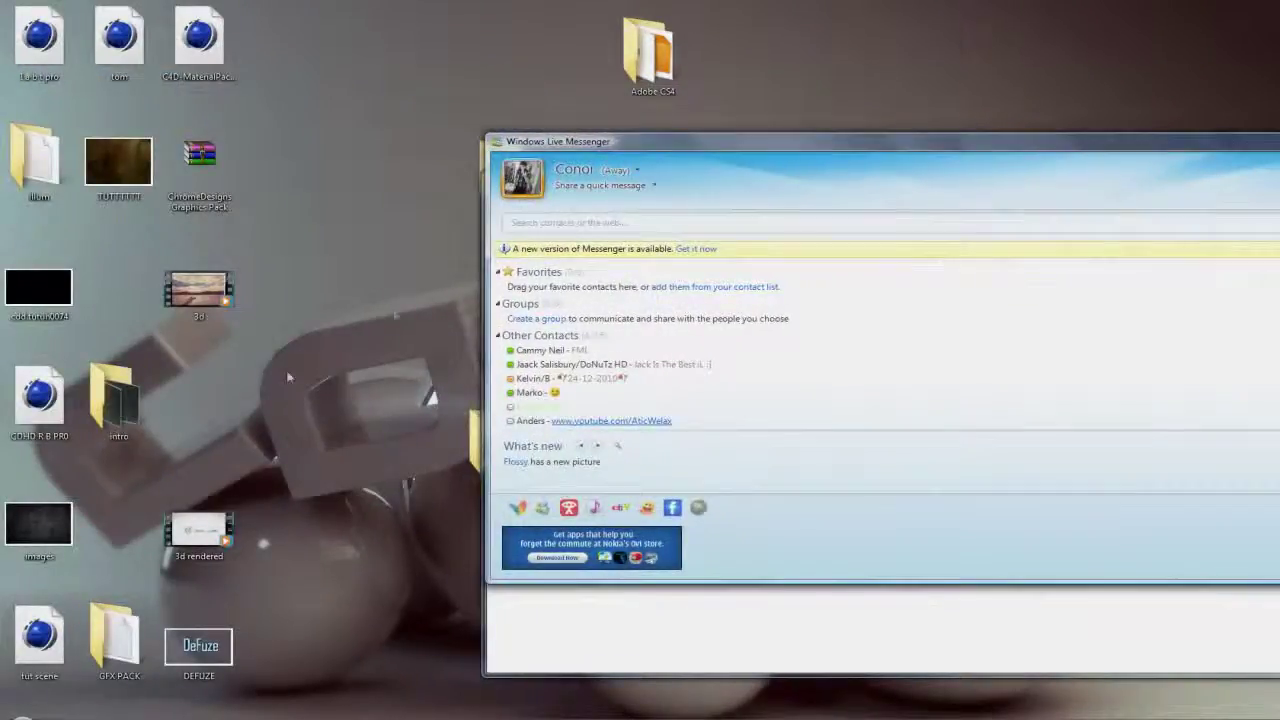
{"action": "mouse_move", "coordinate": [135, 160]}
{"action": "left_mouse_down"}
{"action": "mouse_move", "coordinate": [140, 228]}
{"action": "mouse_move", "coordinate": [386, 718]}
{"action": "mouse_move", "coordinate": [845, 712]}
{"action": "mouse_move", "coordinate": [68, 668]}
{"action": "mouse_move", "coordinate": [57, 648]}
{"action": "left_mouse_up"}
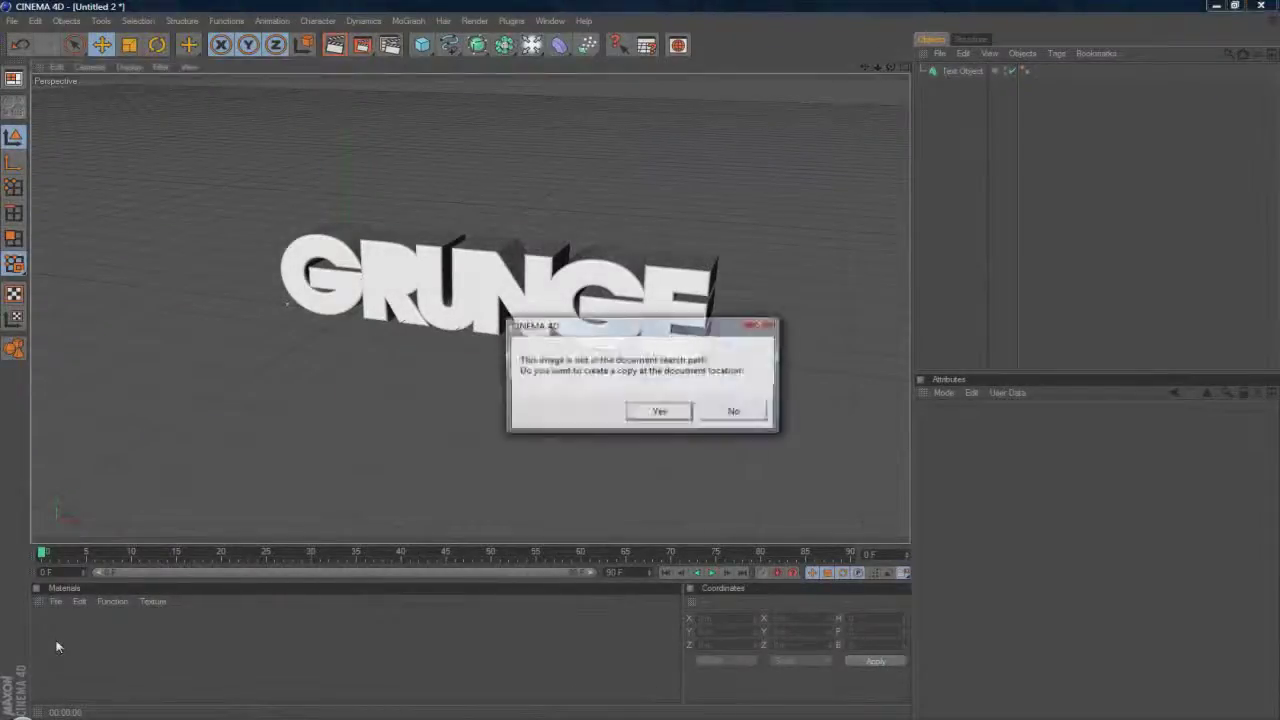
Copy the grunge image to the document location, apply its material to the GRUNGE text, and render
{"action": "left_click", "coordinate": [730, 412]}
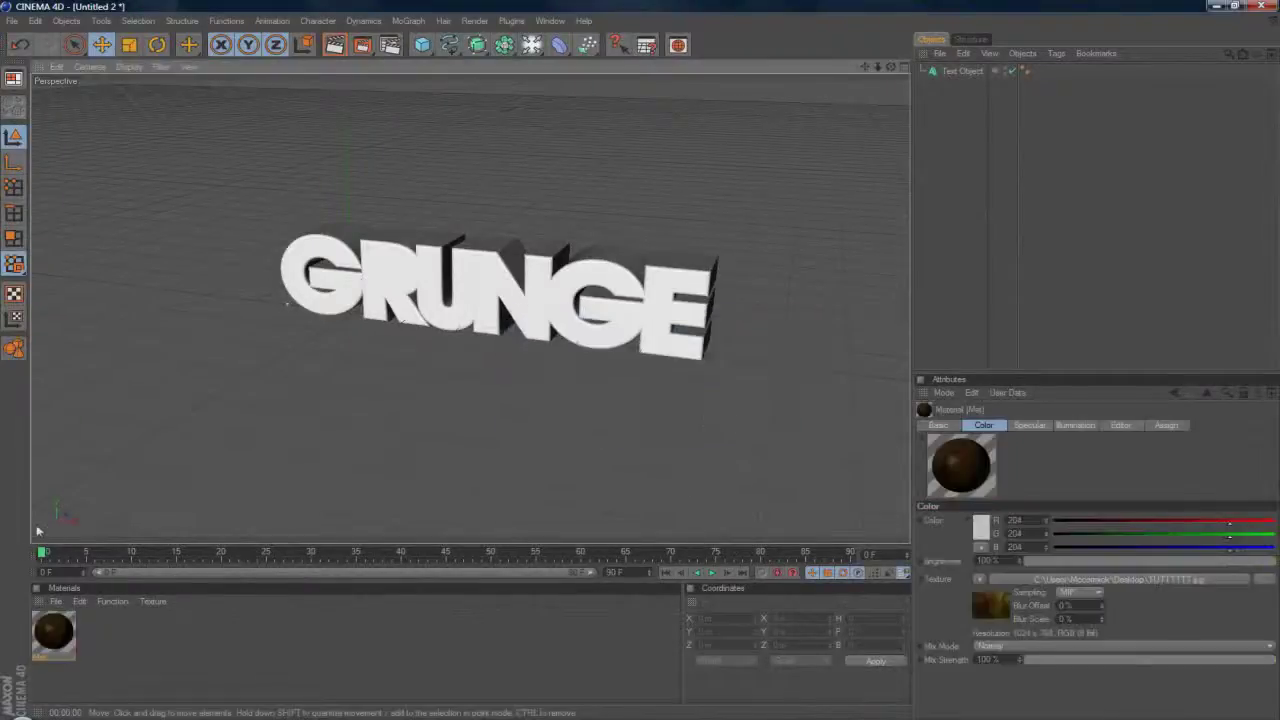
{"action": "left_click_drag", "start_coordinate": [44, 648], "coordinate": [137, 573]}
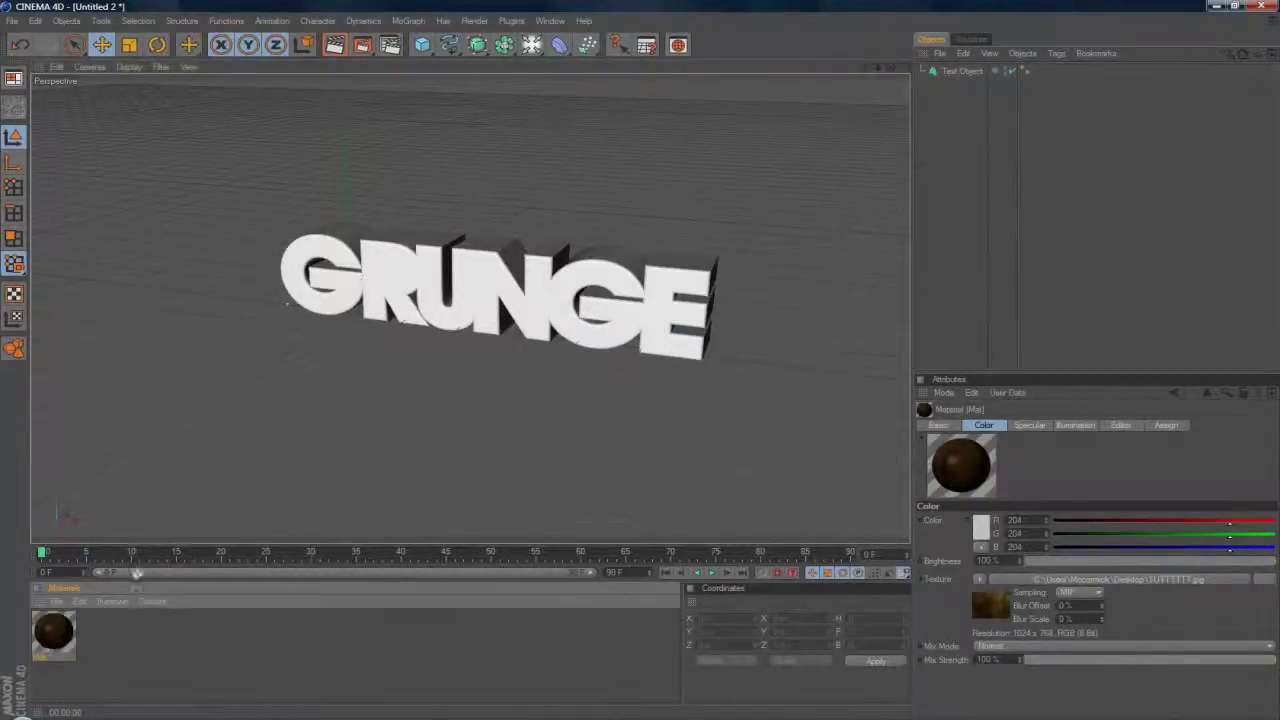
{"action": "left_click_drag", "start_coordinate": [358, 308], "coordinate": [340, 290]}
{"action": "left_click", "coordinate": [1034, 200]}
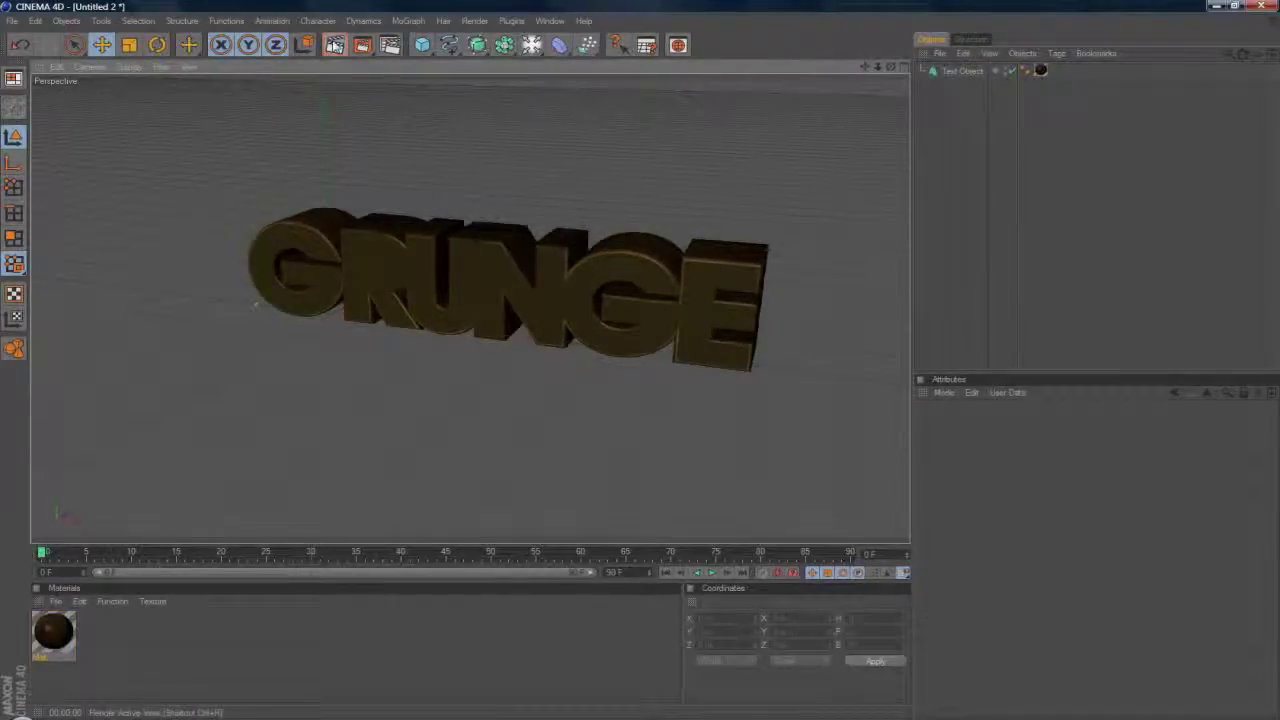
{"action": "left_click", "coordinate": [334, 44]}
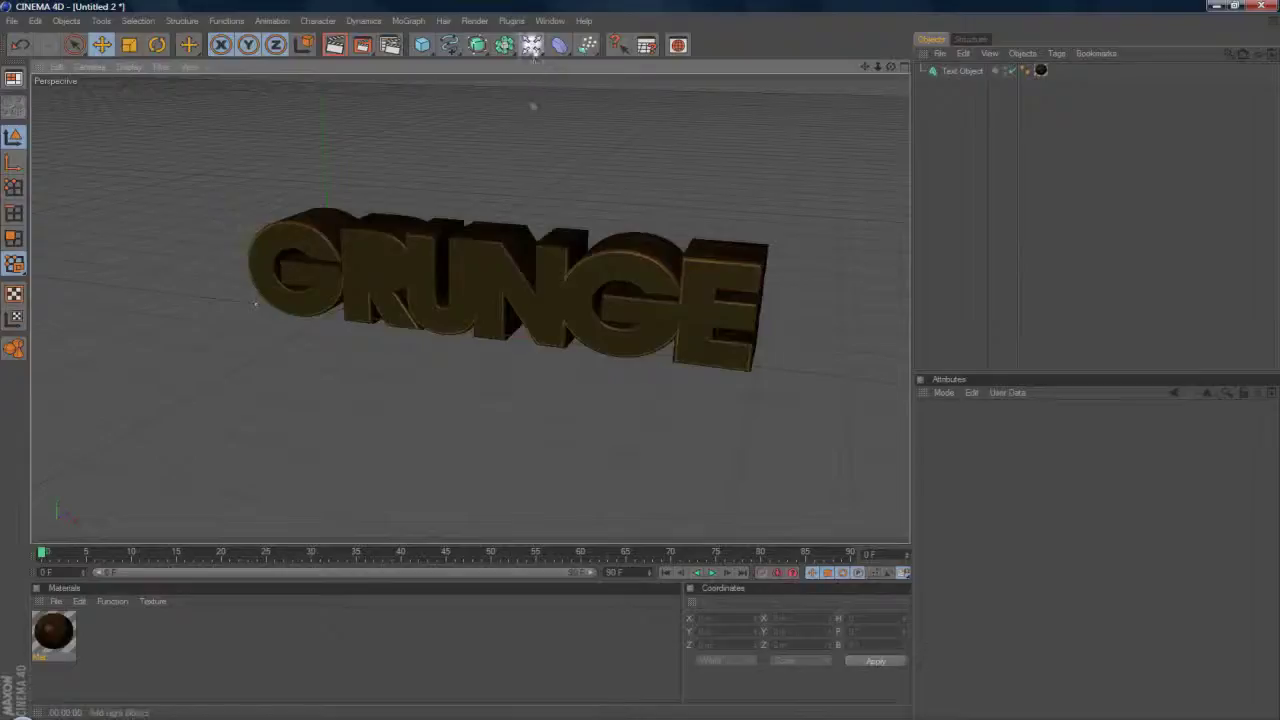
Add a light, move it forward and up above the text, and render the view
{"action": "left_click", "coordinate": [531, 44]}
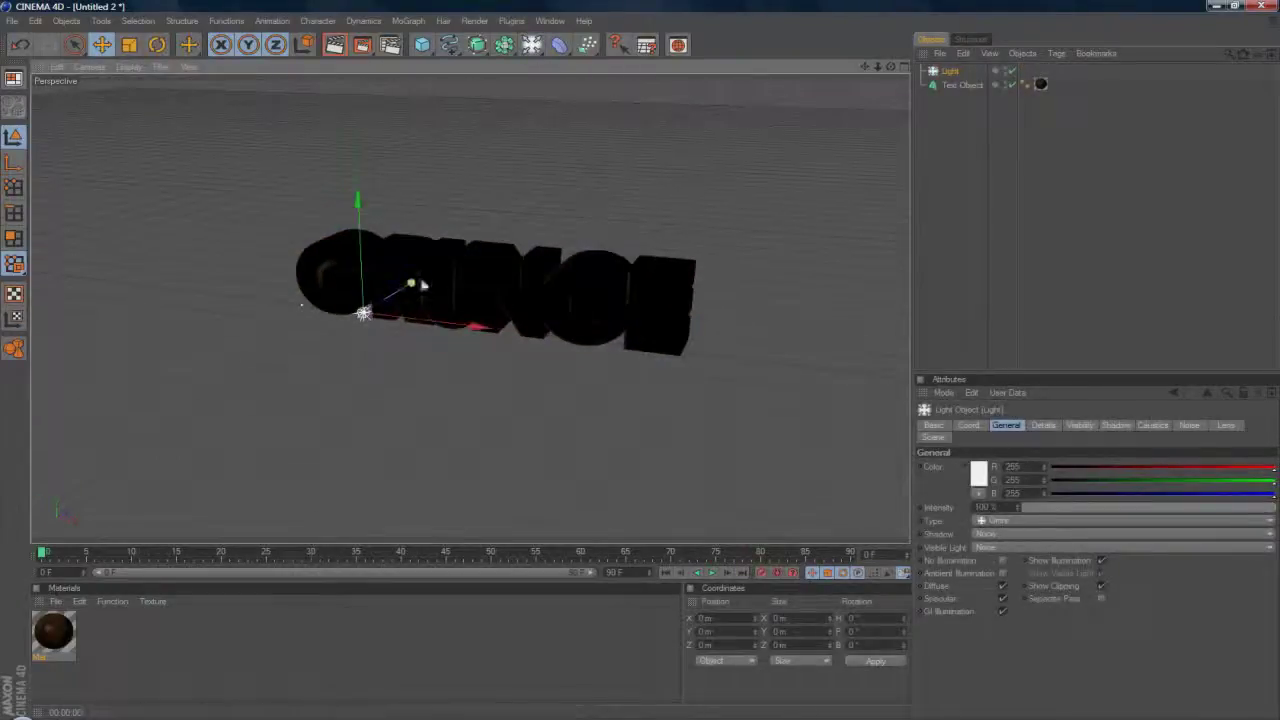
{"action": "left_click_drag", "start_coordinate": [400, 284], "coordinate": [228, 397]}
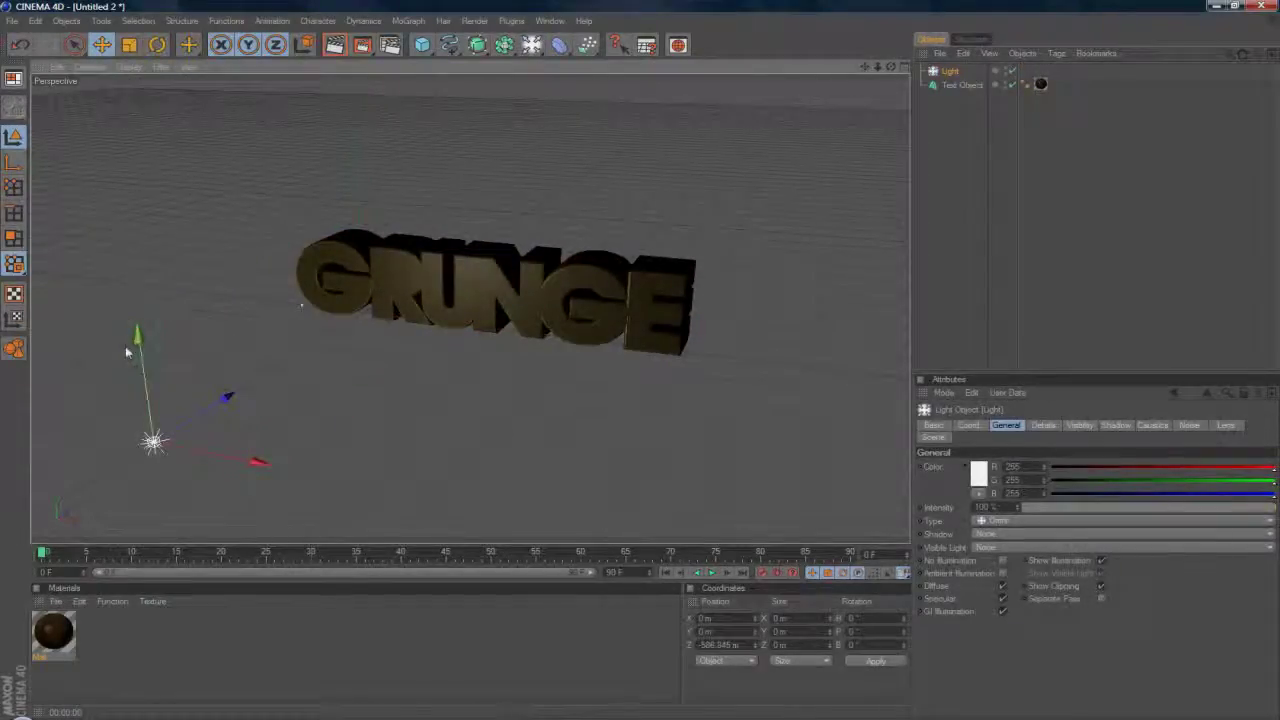
{"action": "left_click_drag", "start_coordinate": [138, 335], "coordinate": [80, 125]}
{"action": "left_click", "coordinate": [334, 44]}
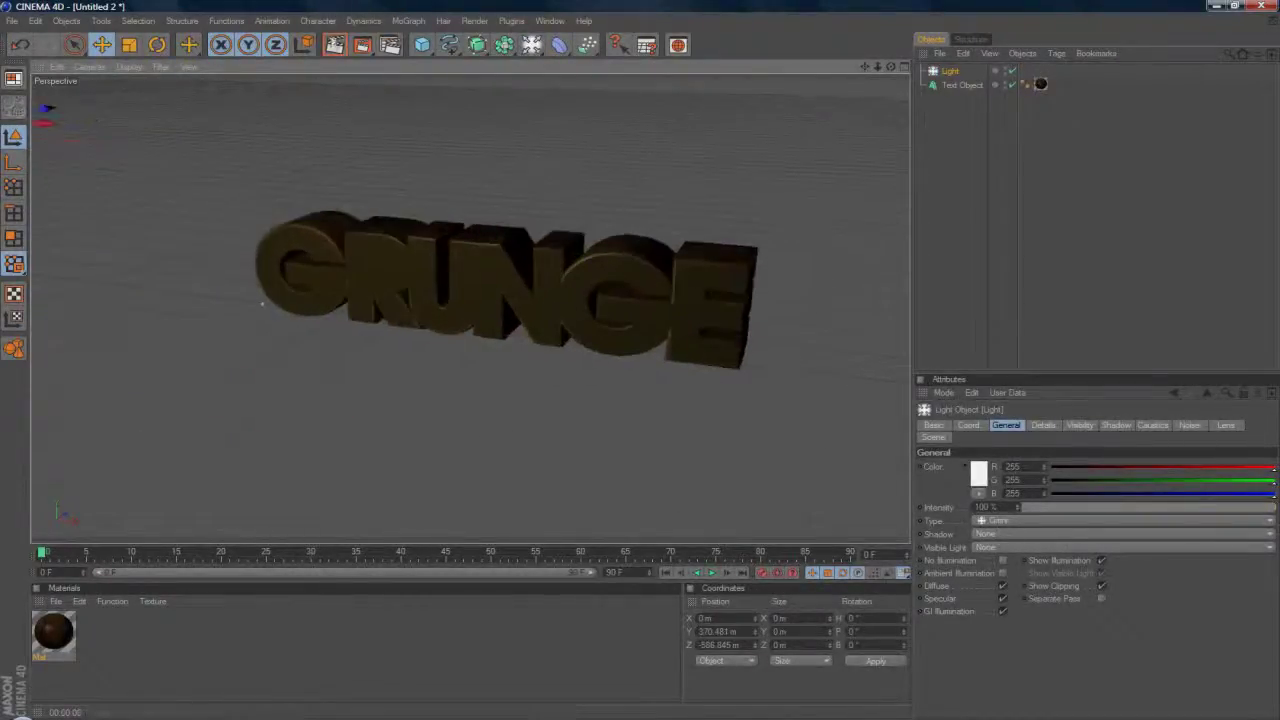
{"action": "left_click", "coordinate": [334, 44]}
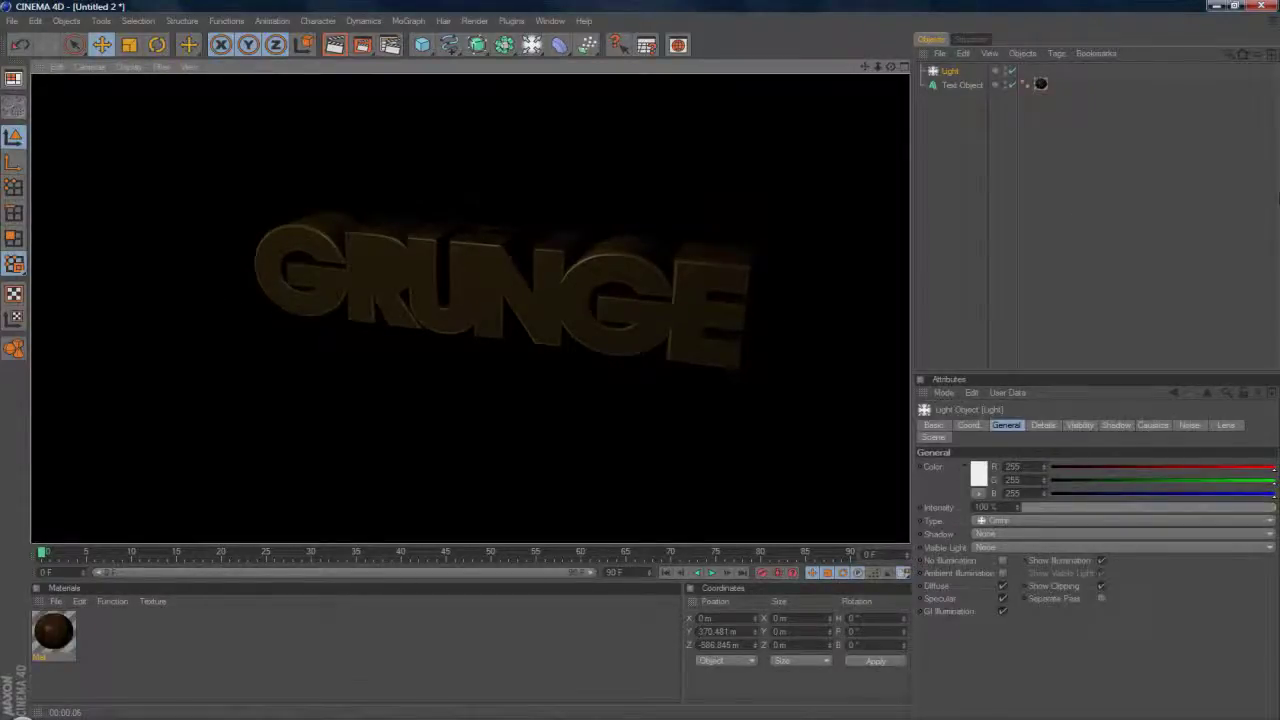
{"action": "left_click", "coordinate": [60, 638]}
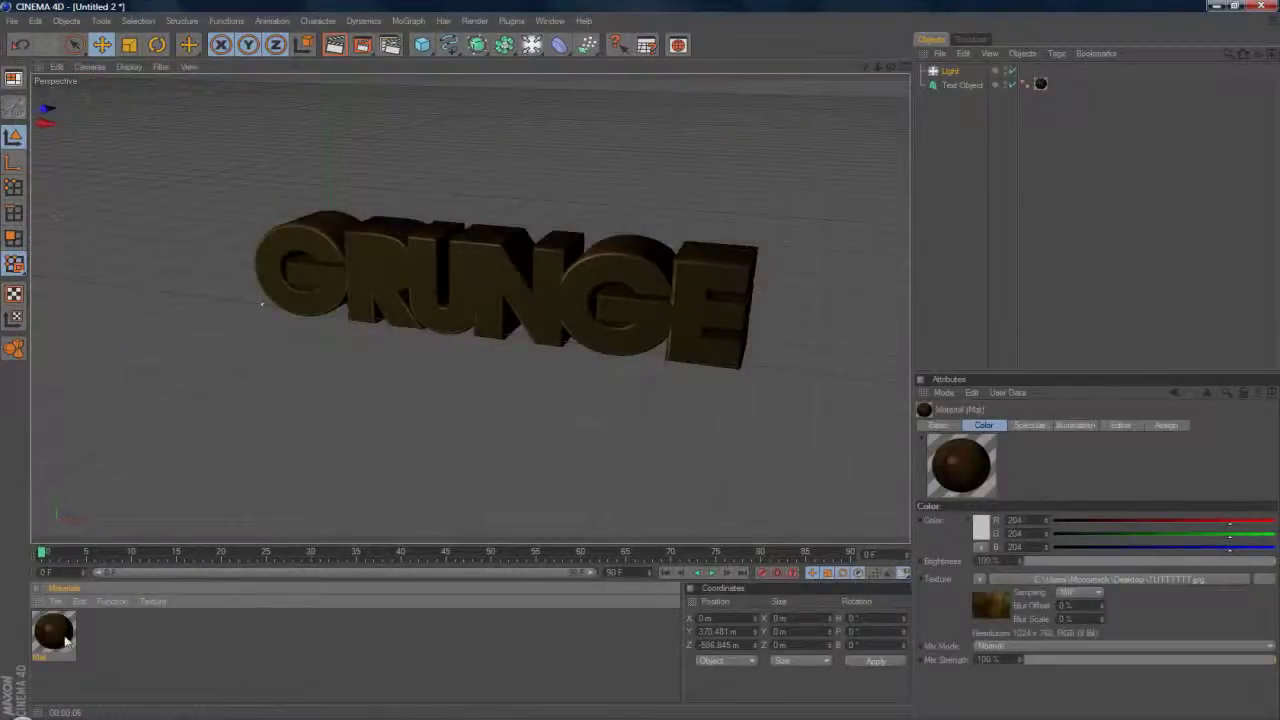
Switch the text's grunge texture tag to Flat projection and render the viewport
{"action": "left_click", "coordinate": [1040, 84]}
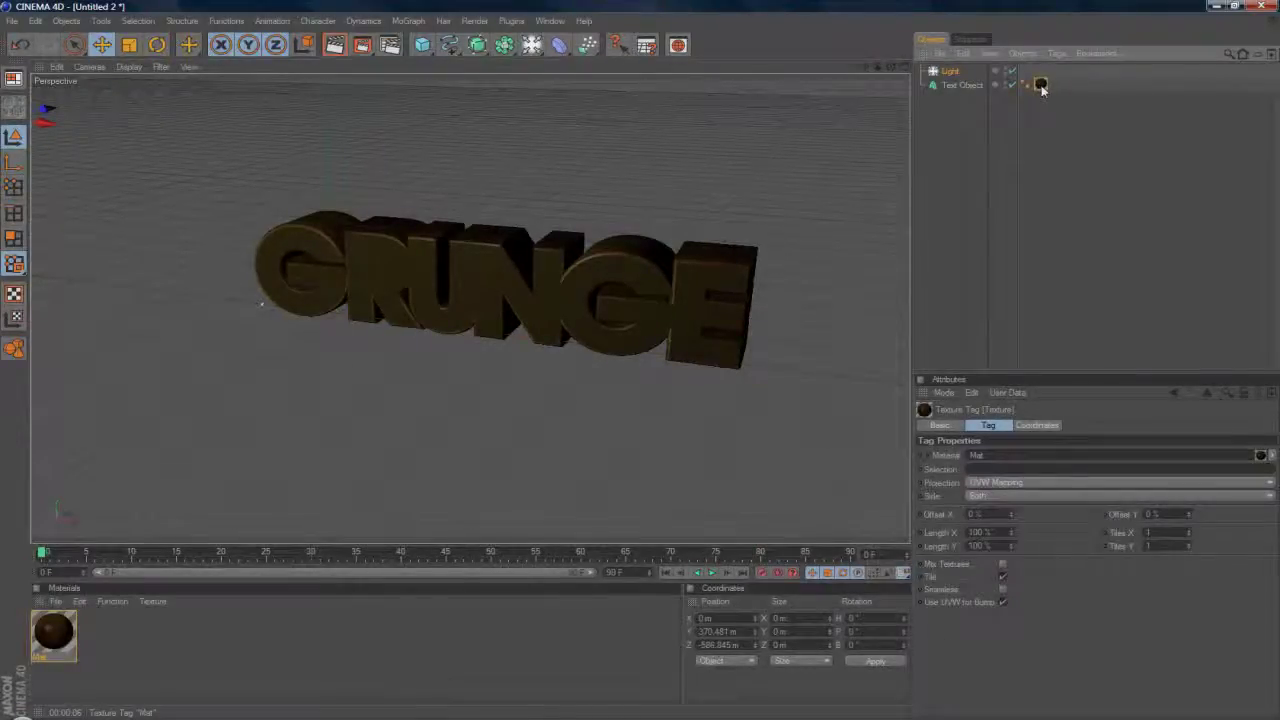
{"action": "left_click", "coordinate": [985, 469]}
{"action": "type", "text": "C"}
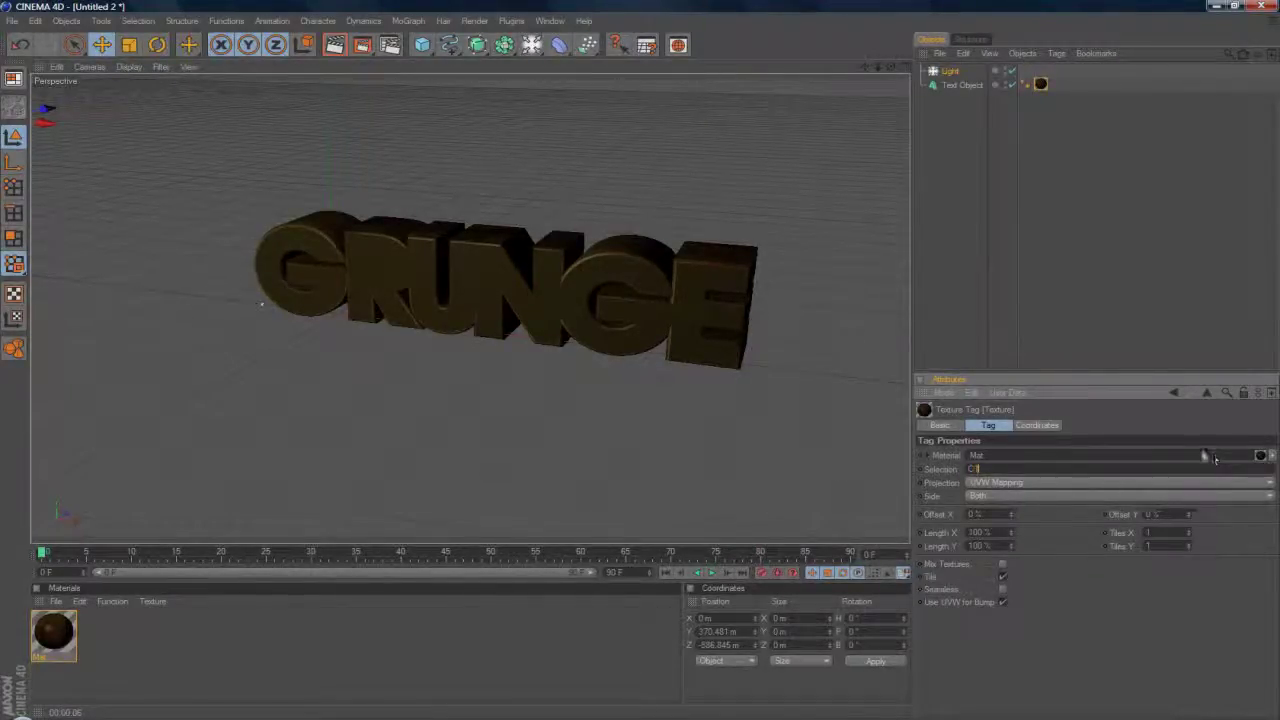
{"action": "left_click", "coordinate": [1165, 312]}
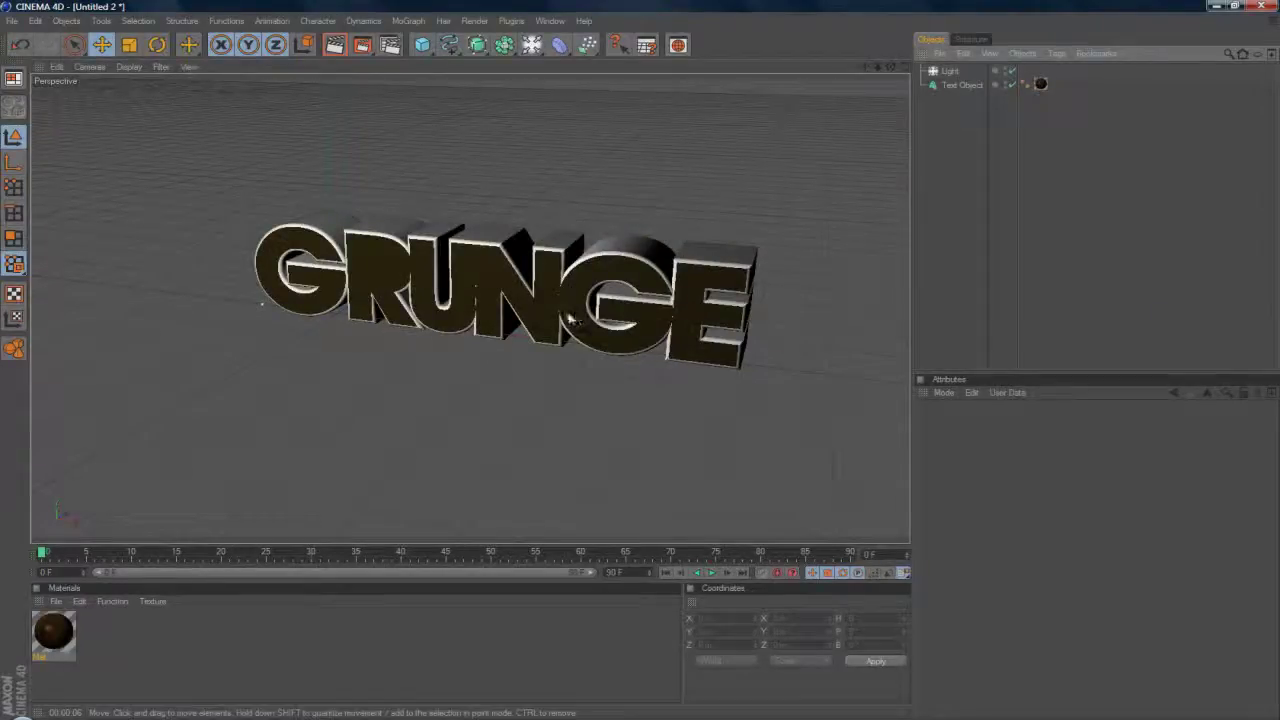
{"action": "left_click", "coordinate": [1042, 84]}
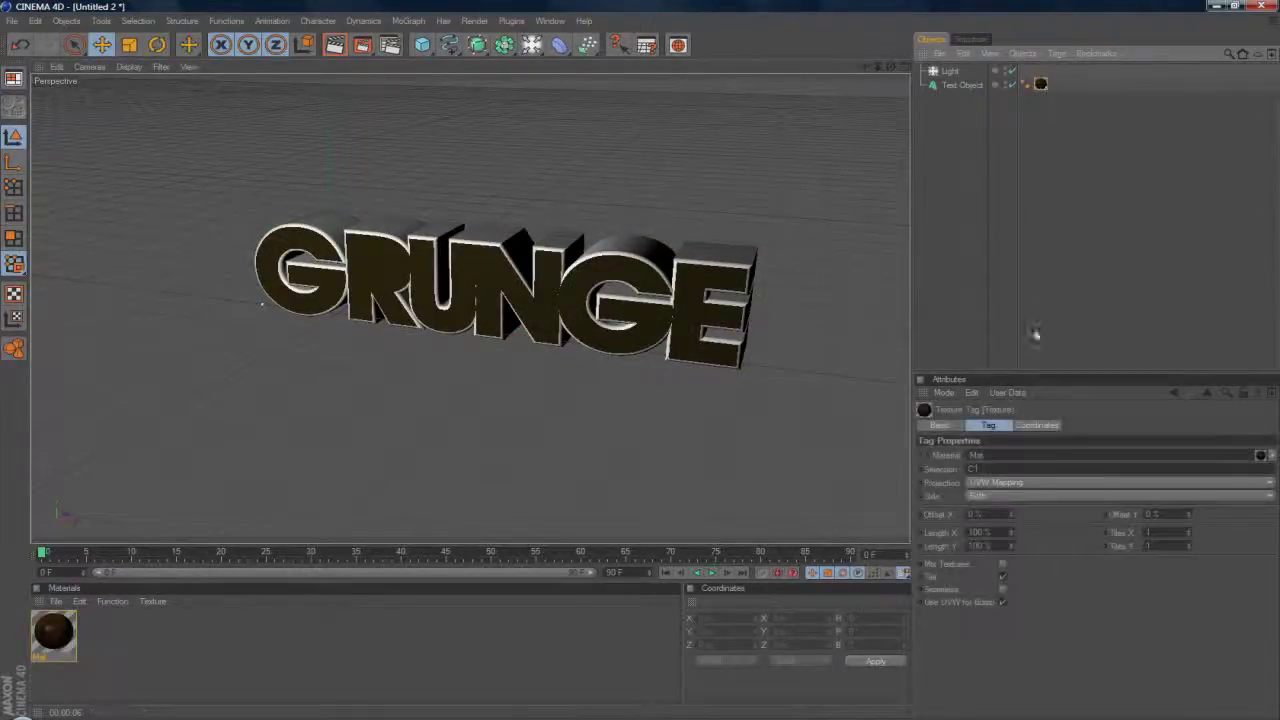
{"action": "left_click", "coordinate": [995, 488]}
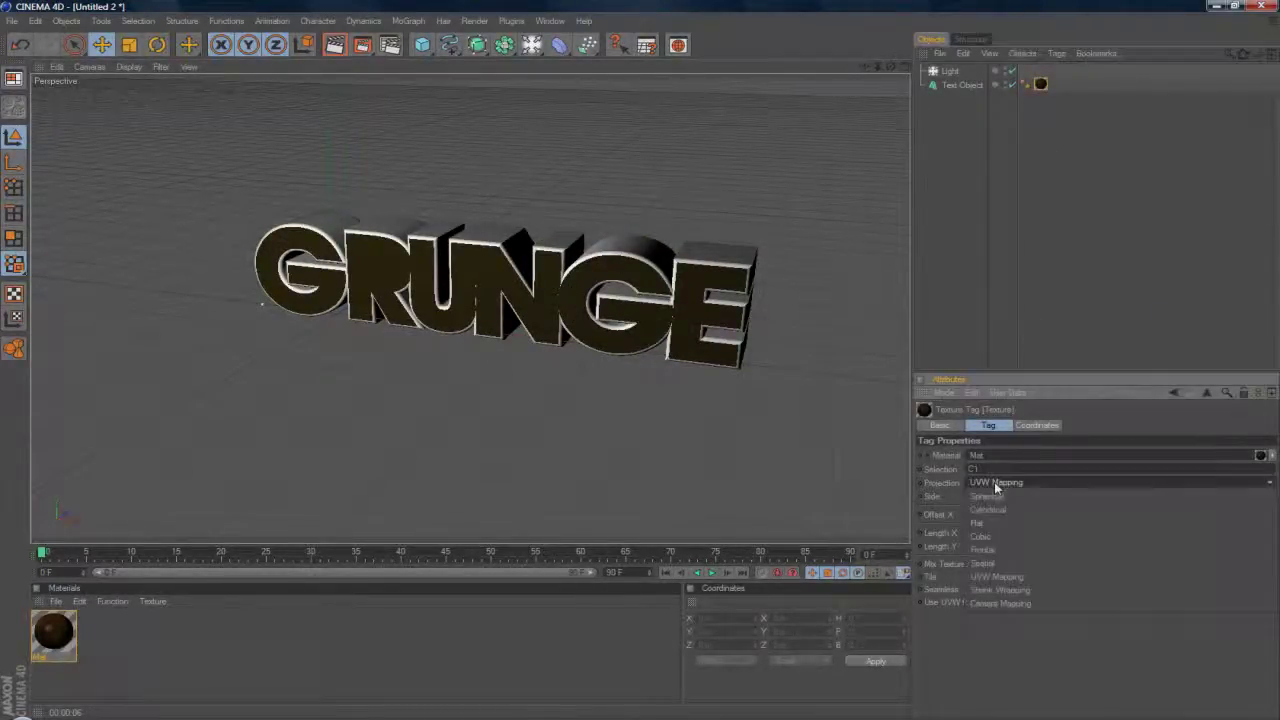
{"action": "left_click", "coordinate": [992, 520]}
{"action": "left_click", "coordinate": [984, 313]}
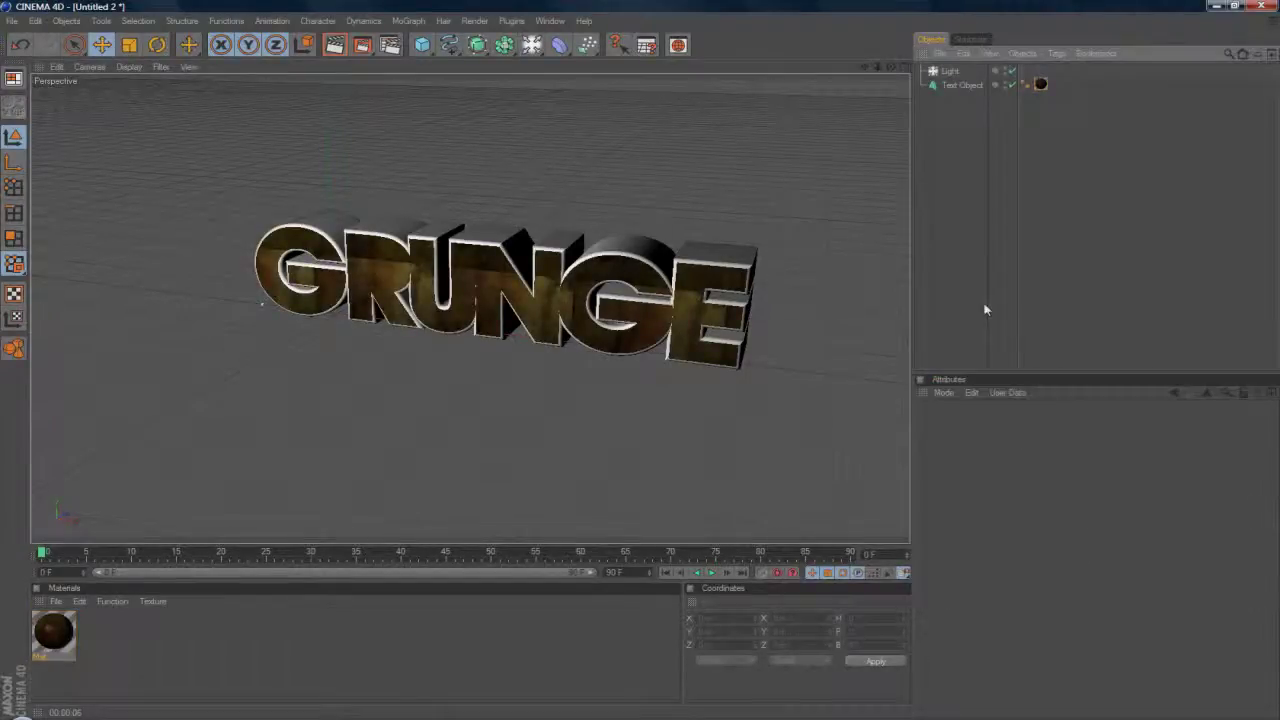
{"action": "left_click", "coordinate": [335, 46]}
{"action": "left_click", "coordinate": [337, 48]}
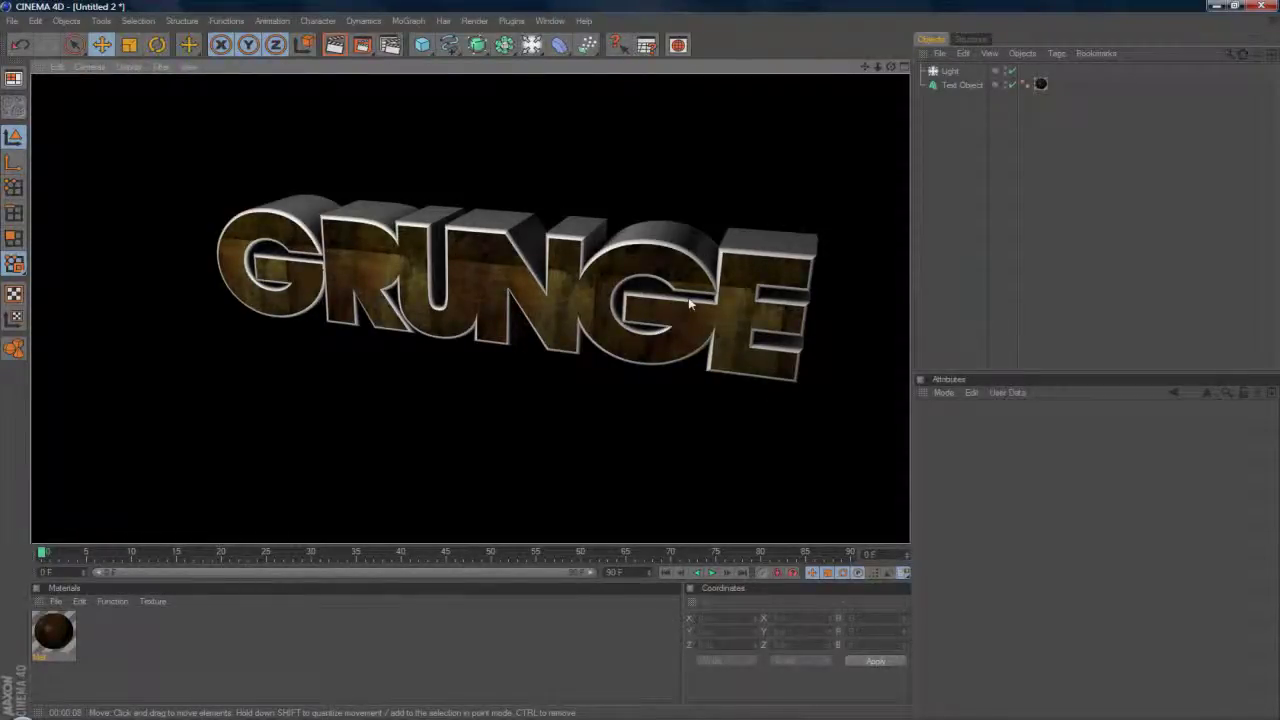
Set the grunge texture tag's tiling to 0.5
{"action": "left_click", "coordinate": [1040, 84]}
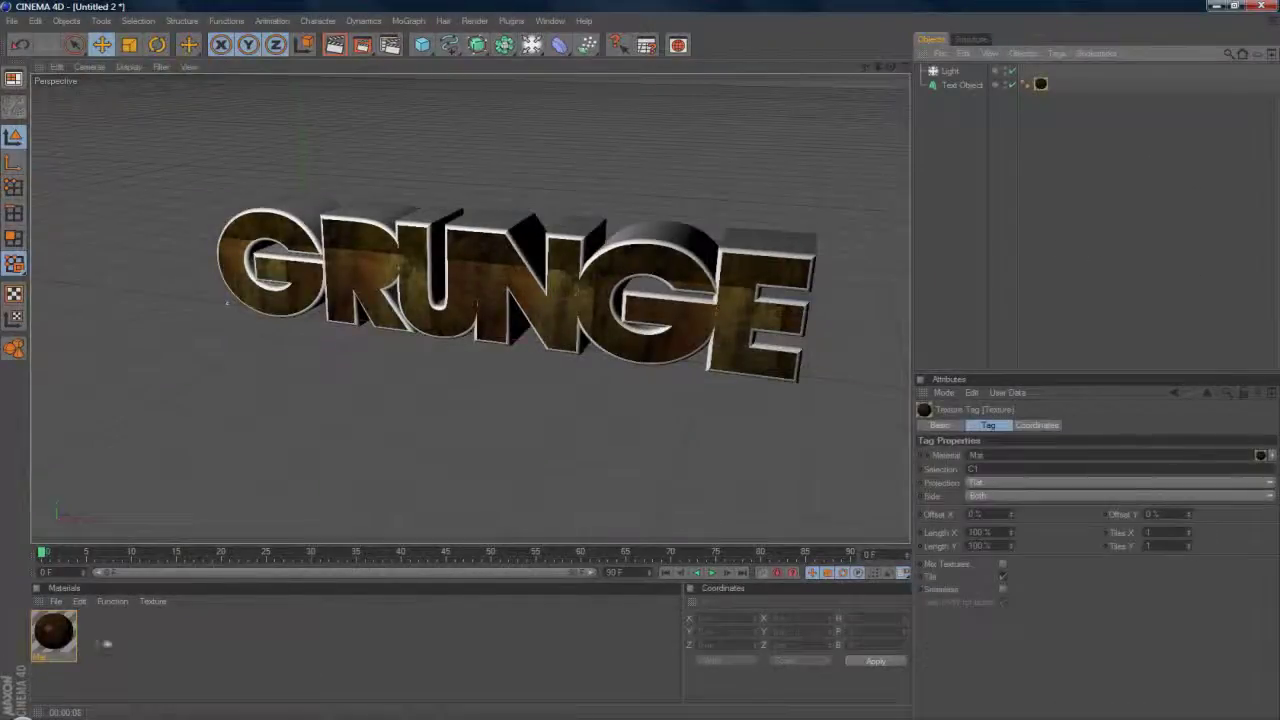
{"action": "double_click", "coordinate": [1165, 532]}
{"action": "type", "text": "0.5"}
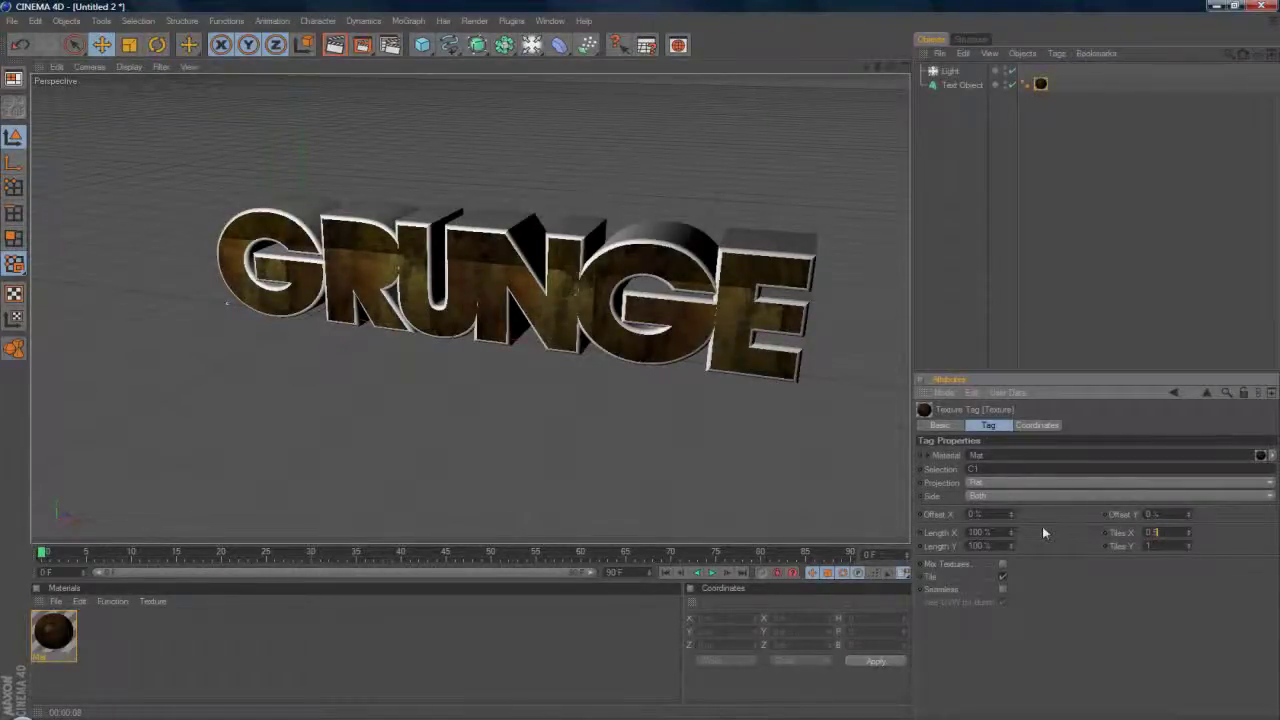
{"action": "key", "text": "Tab"}
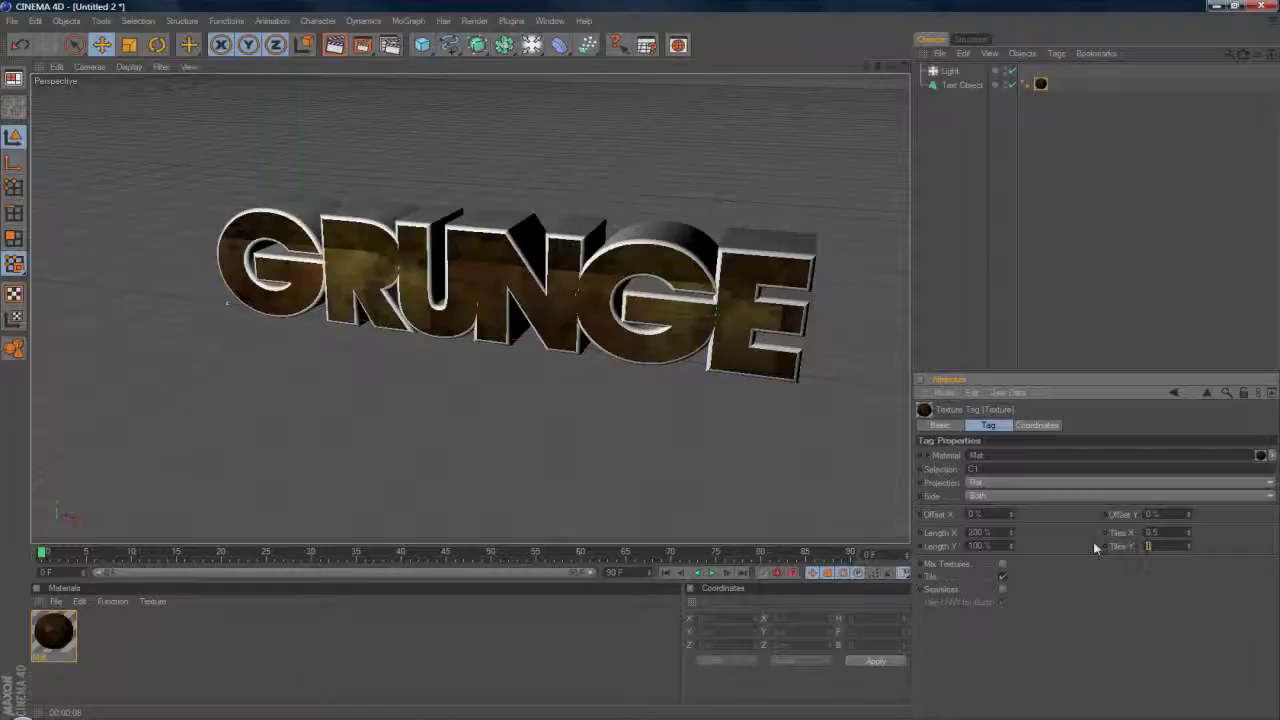
{"action": "left_click", "coordinate": [1131, 285]}
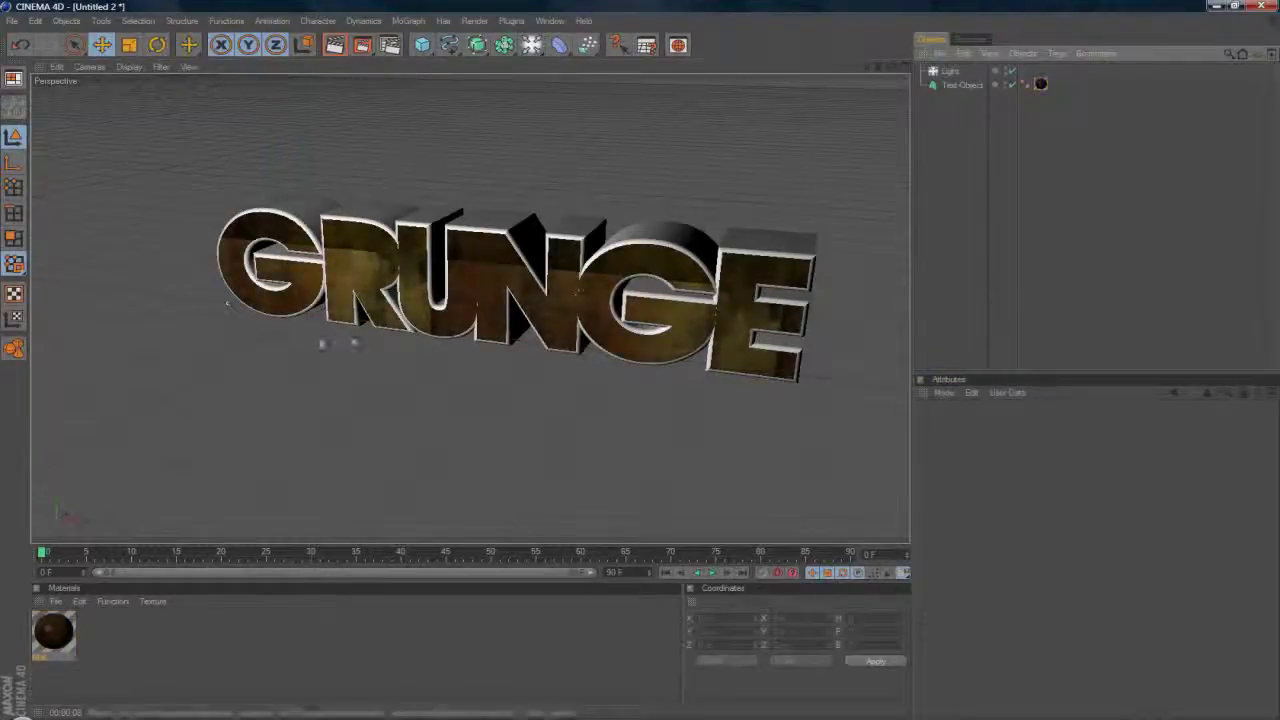
Shift the texture offsets to about -6% on X and move the Y offset
{"action": "left_click", "coordinate": [484, 311]}
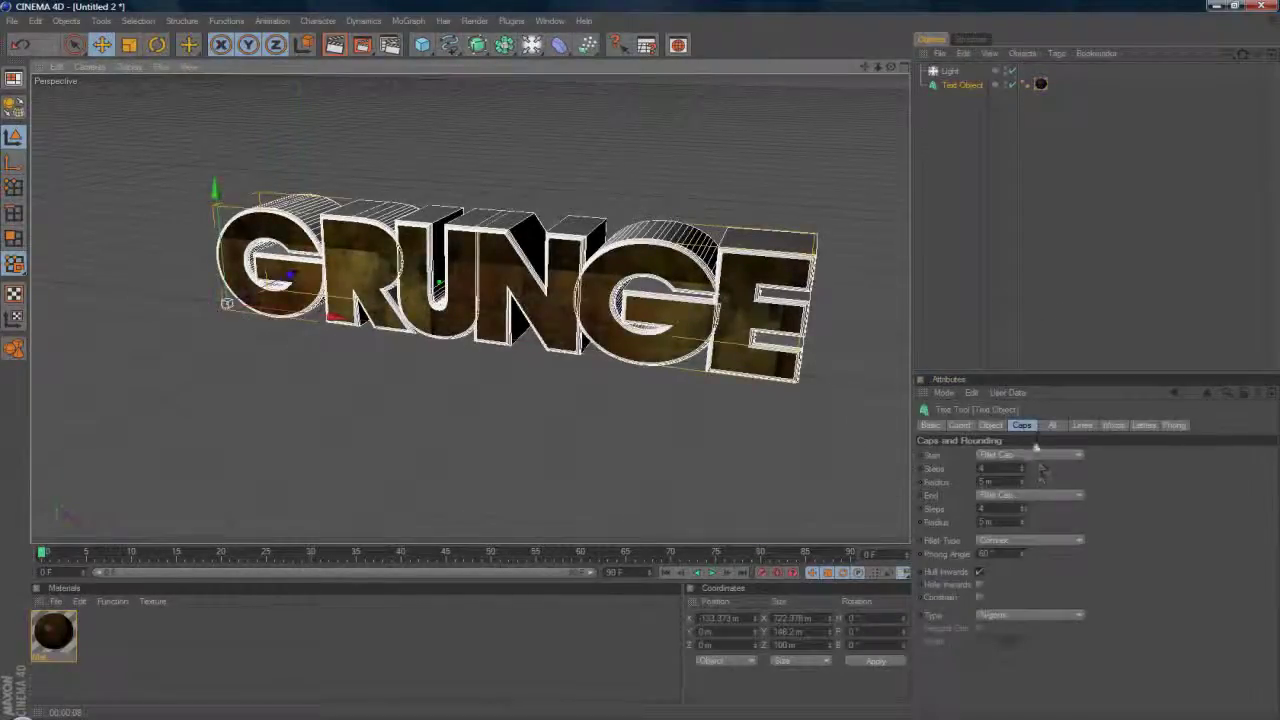
{"action": "left_click", "coordinate": [1040, 84]}
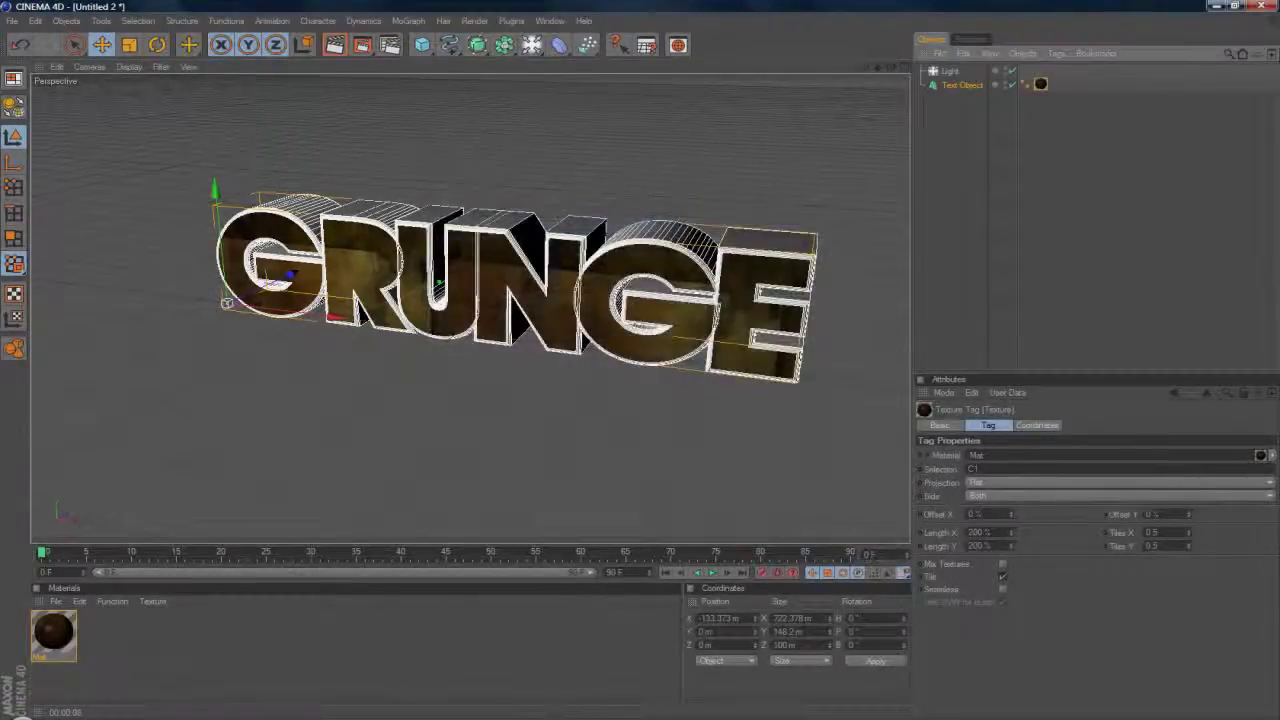
{"action": "left_click_drag", "start_coordinate": [1010, 514], "coordinate": [1015, 518]}
{"action": "left_click_drag", "start_coordinate": [1188, 514], "coordinate": [1188, 490]}
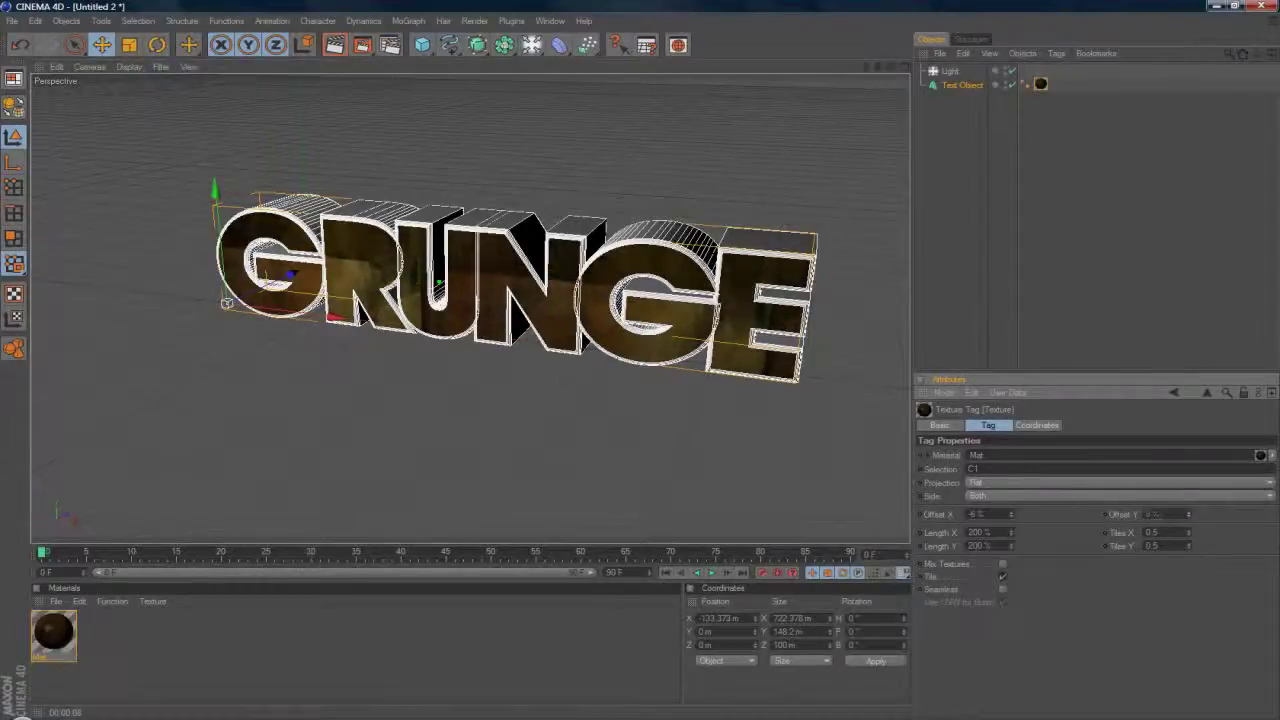
{"action": "left_click", "coordinate": [1052, 222]}
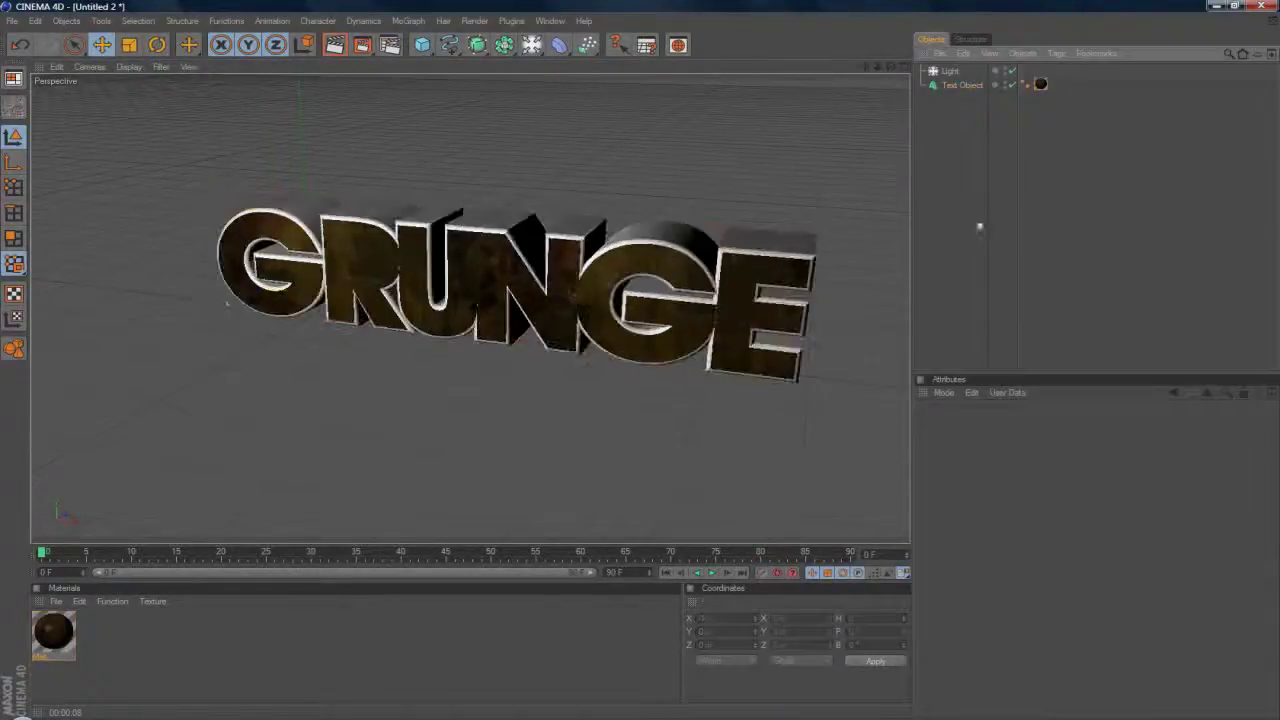
Render the active view to check the retiled, shifted grunge on GRUNGE
{"action": "left_click", "coordinate": [342, 52]}
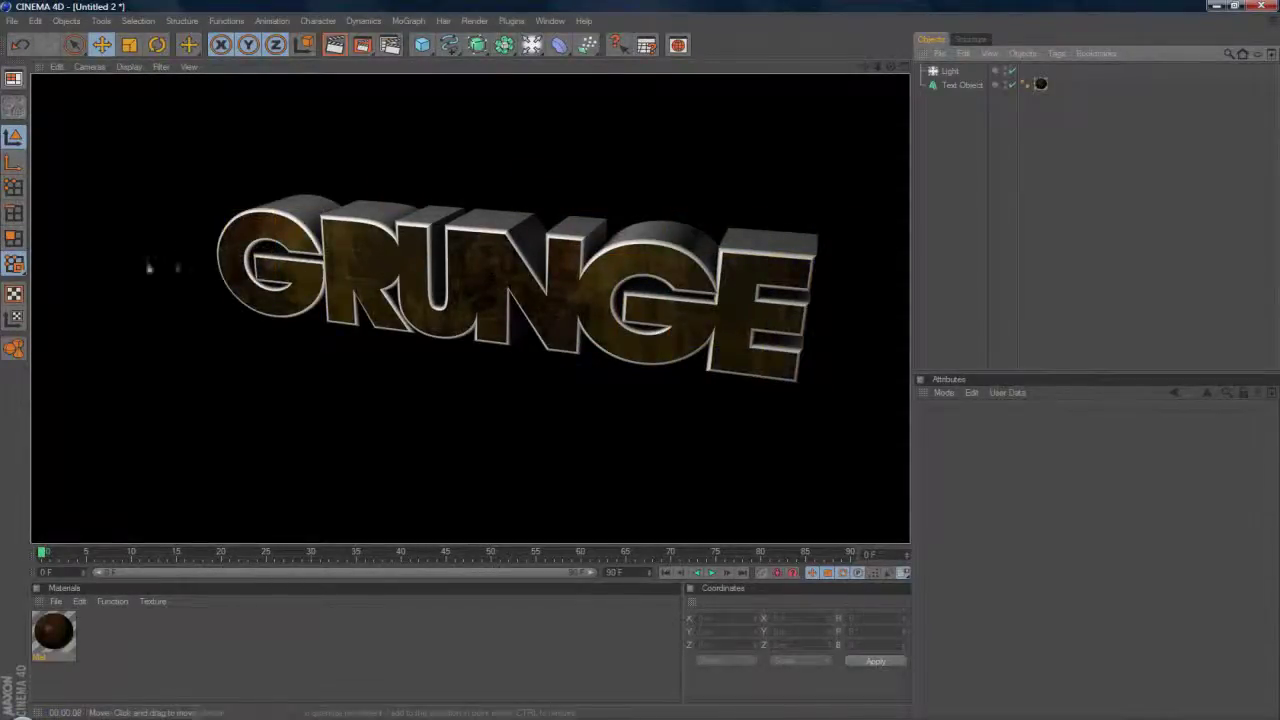
Duplicate the grunge material as Mat.1
{"action": "left_click", "coordinate": [55, 634]}
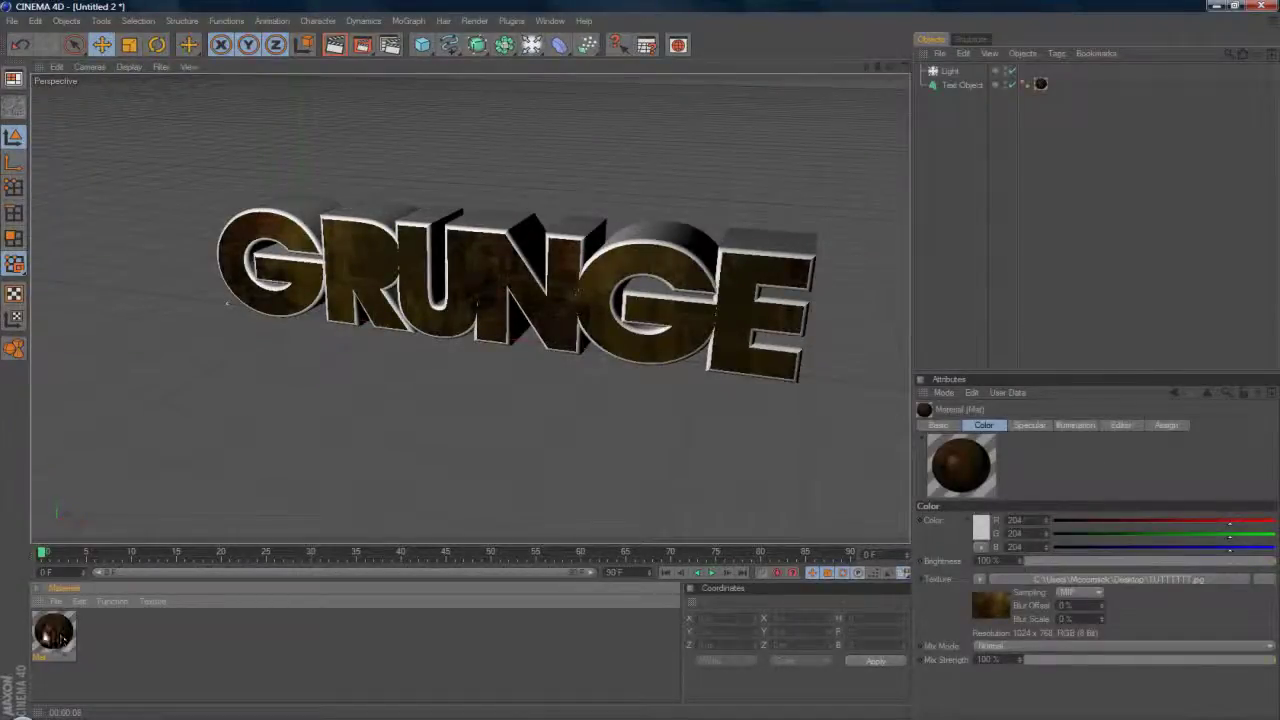
{"action": "left_click_drag", "start_coordinate": [82, 640], "coordinate": [103, 632], "text": "ctrl"}
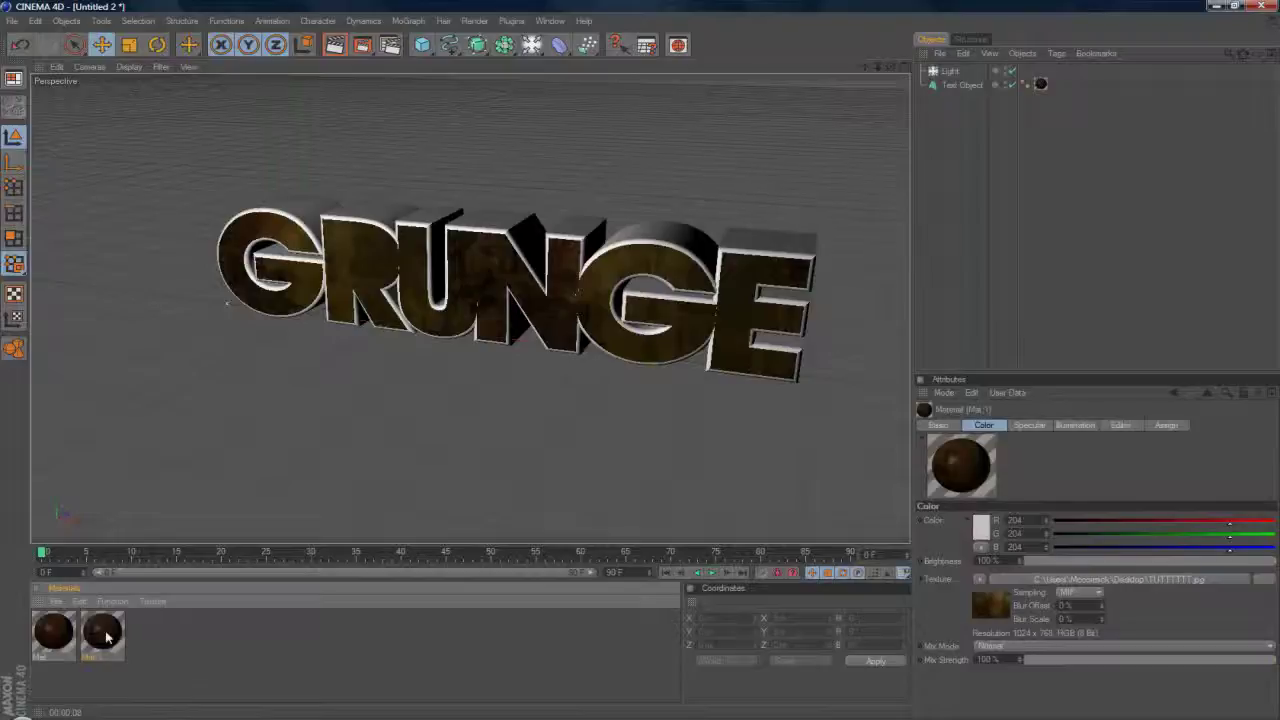
{"action": "left_click", "coordinate": [168, 661]}
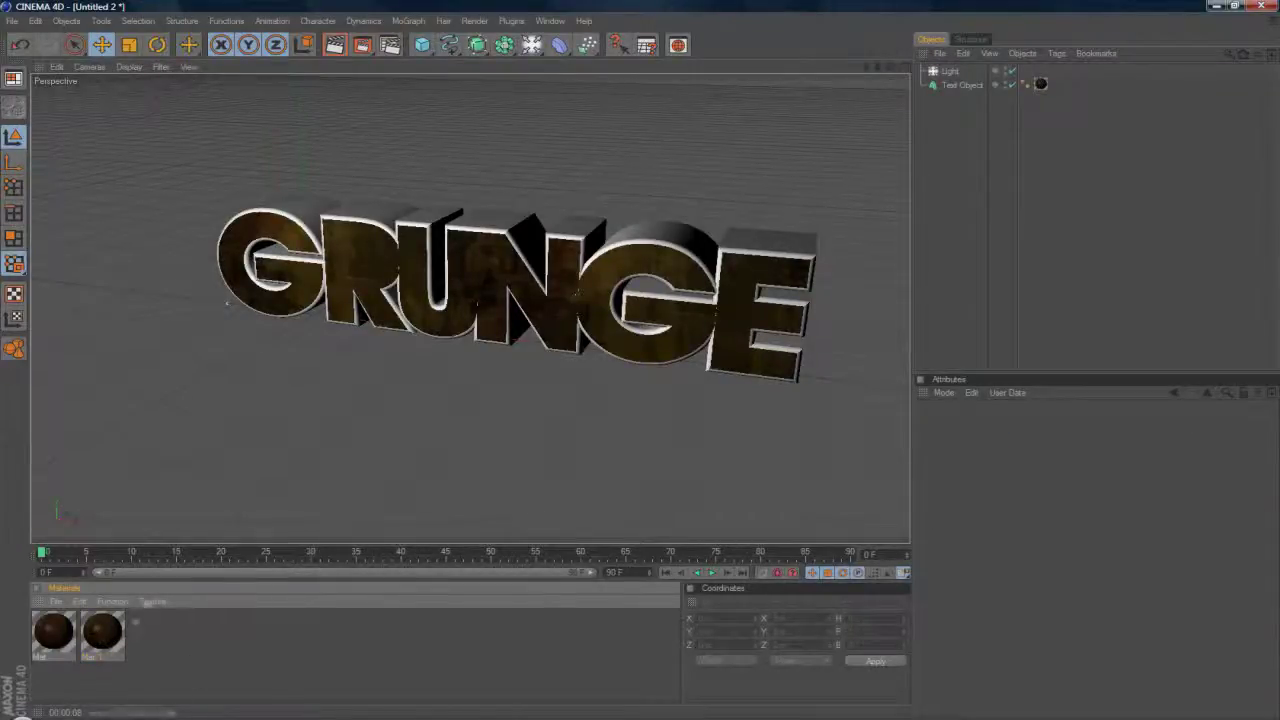
Apply Mat.1 to the GRUNGE text object and reorder its texture tags
{"action": "left_click", "coordinate": [96, 648]}
{"action": "left_click_drag", "start_coordinate": [98, 645], "coordinate": [954, 88]}
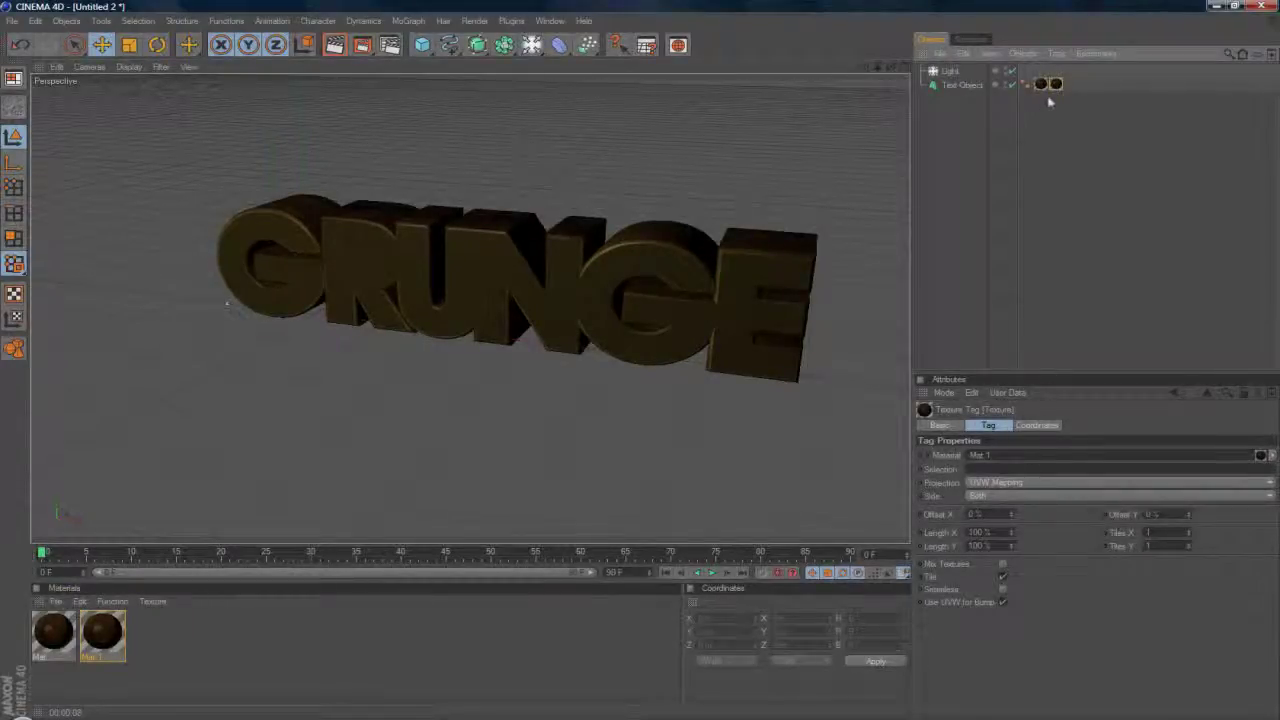
{"action": "left_click_drag", "start_coordinate": [1045, 85], "coordinate": [1062, 86]}
{"action": "left_click", "coordinate": [1077, 129]}
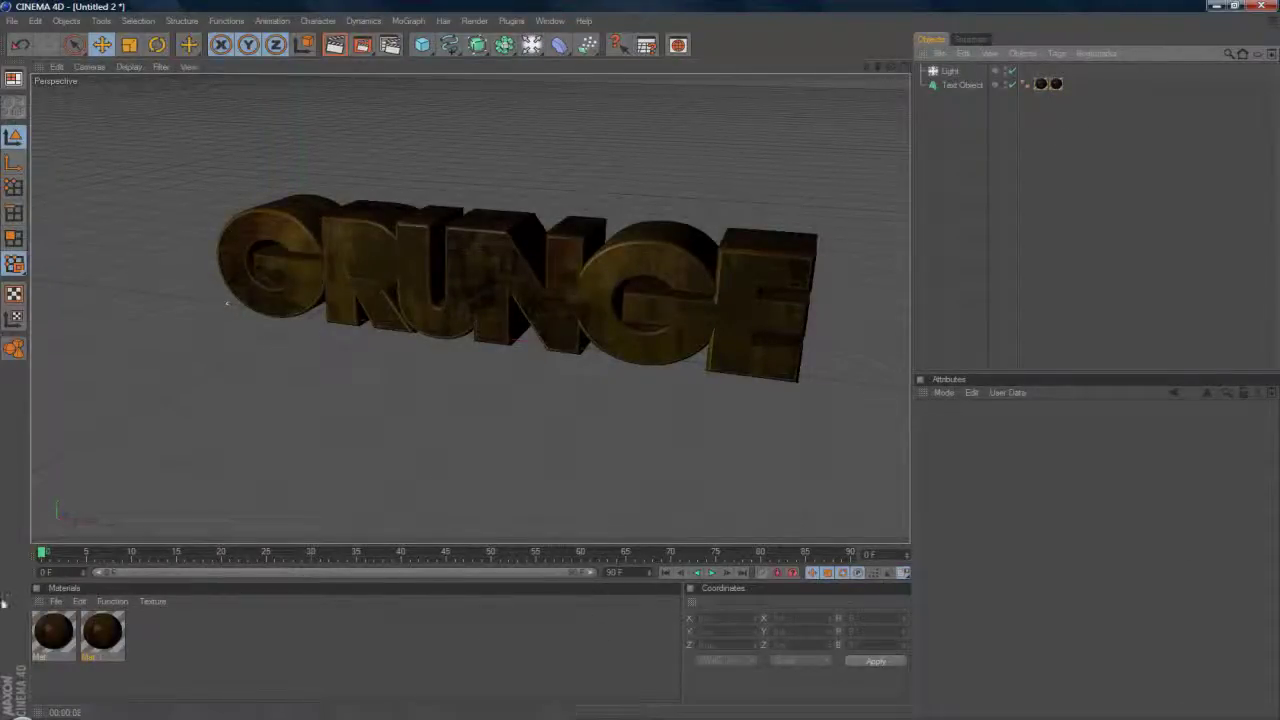
{"action": "left_click", "coordinate": [47, 650]}
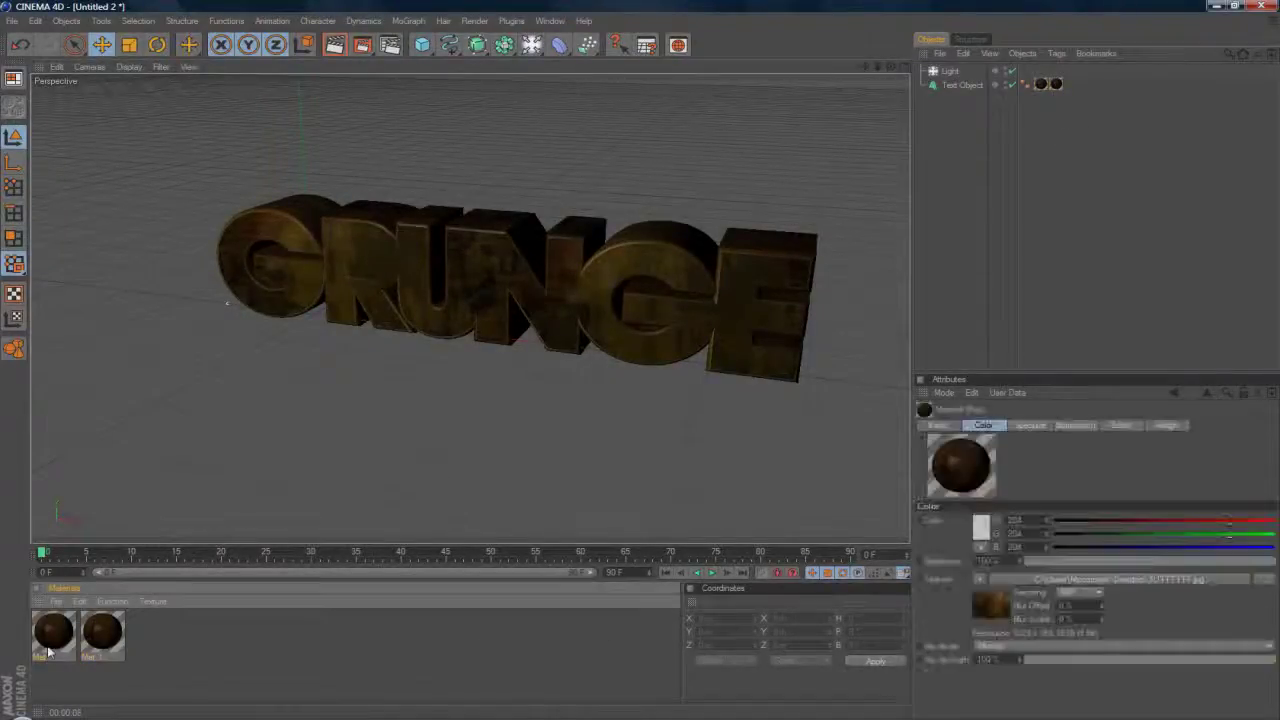
Render both textures, then set the Mat.1 texture tag's projection to Cubic
{"action": "left_click", "coordinate": [1055, 85]}
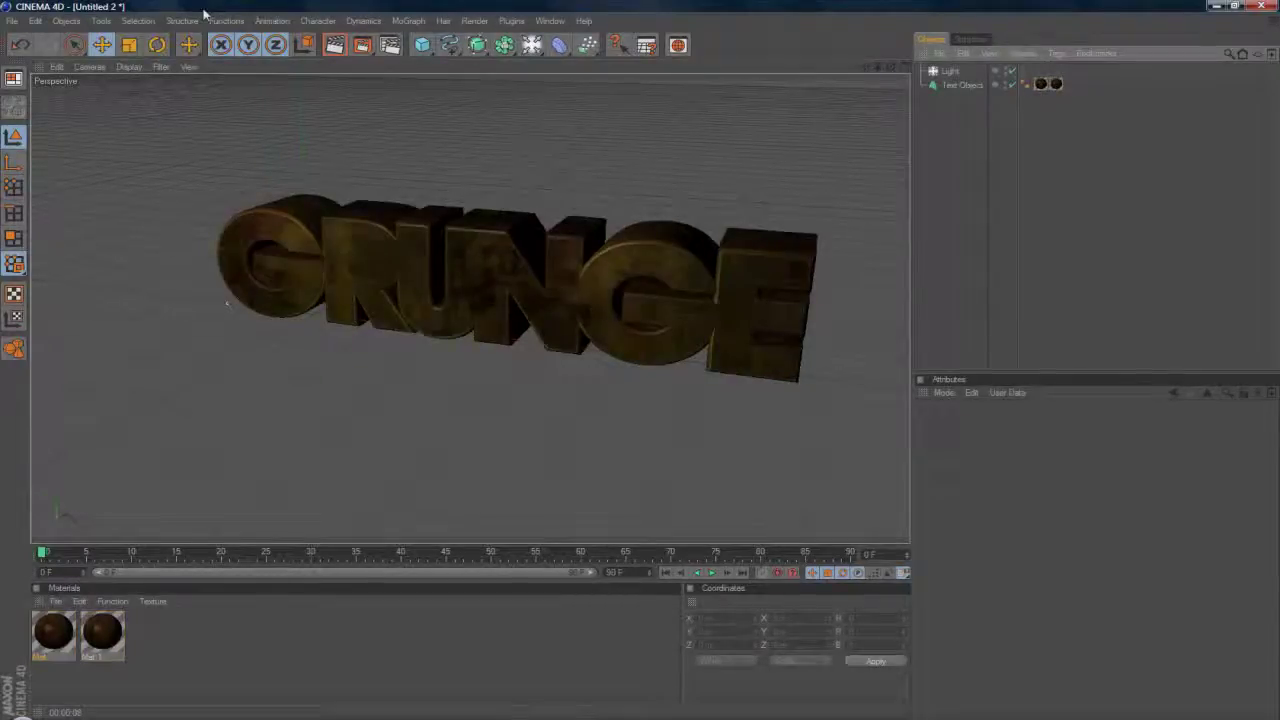
{"action": "left_click", "coordinate": [331, 53]}
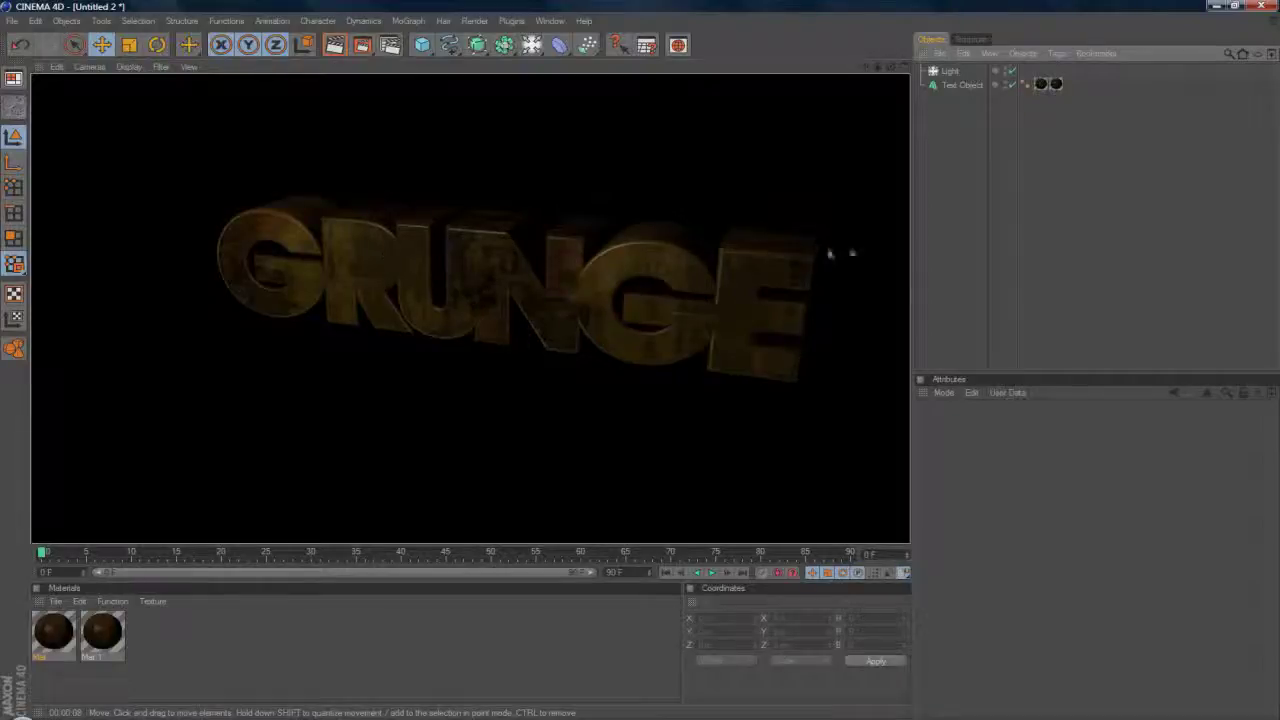
{"action": "left_click", "coordinate": [1041, 84]}
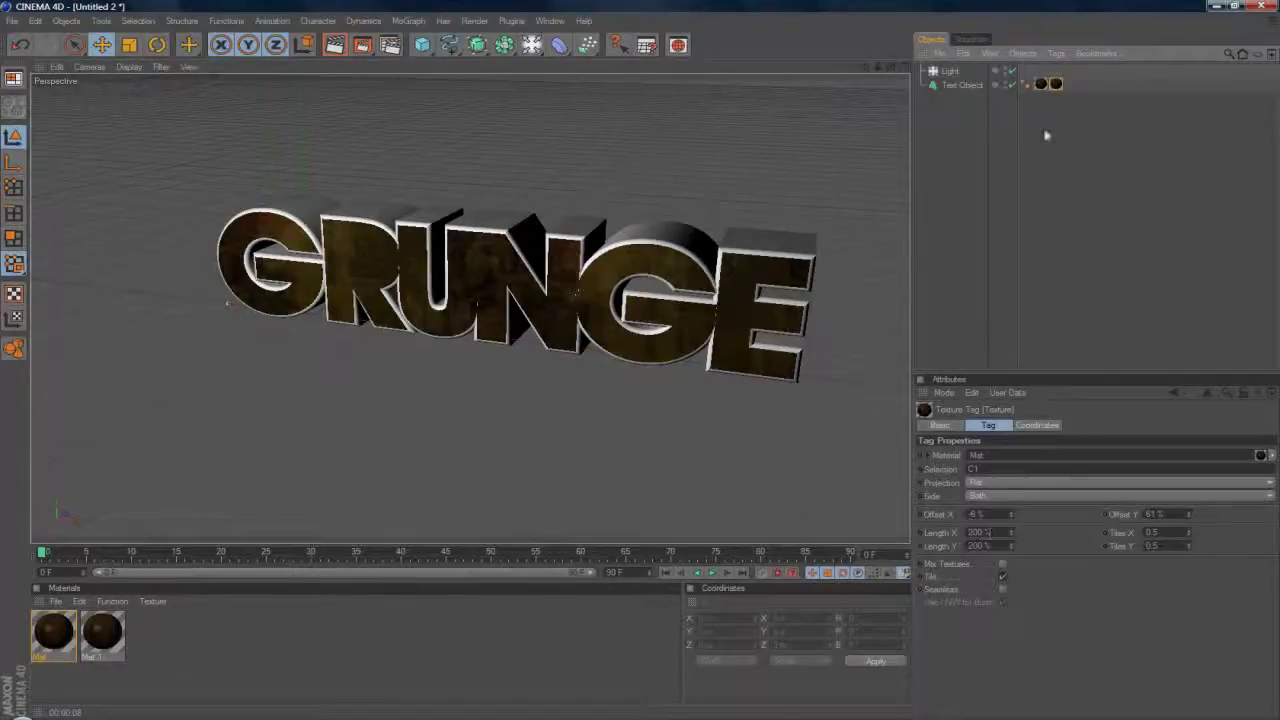
{"action": "left_click", "coordinate": [1040, 86]}
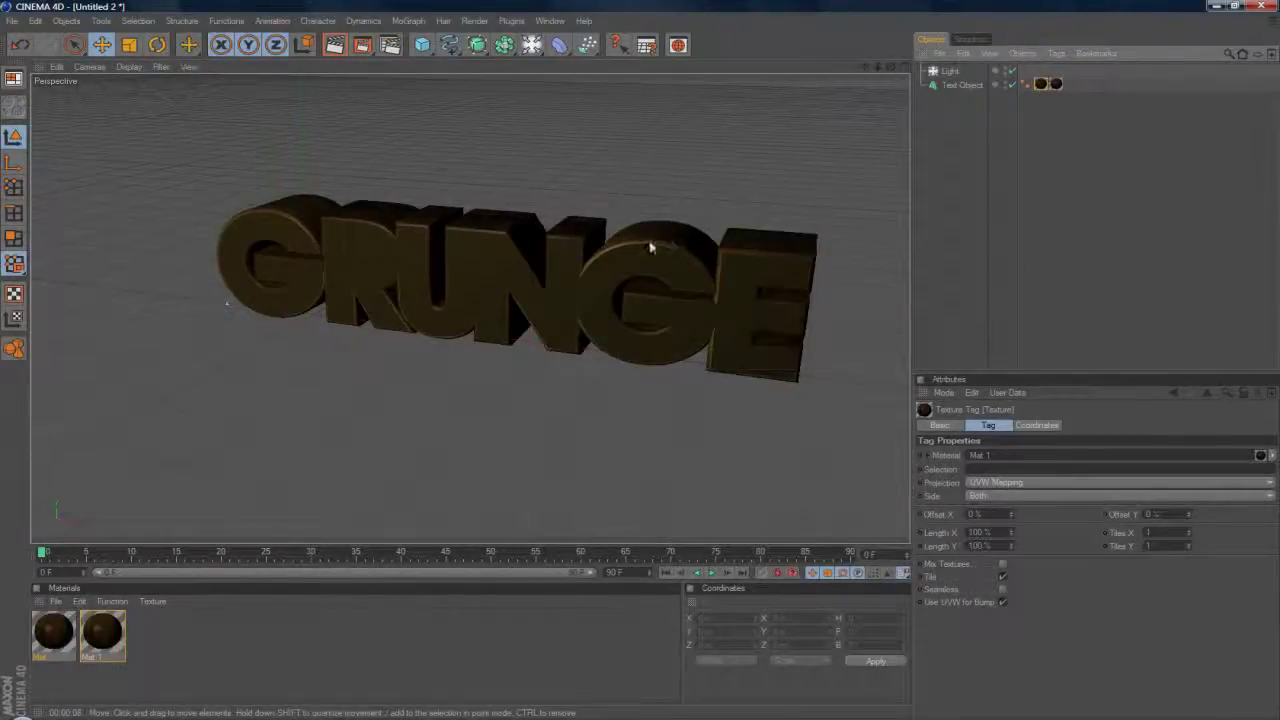
{"action": "left_click", "coordinate": [990, 483]}
{"action": "left_click", "coordinate": [980, 537]}
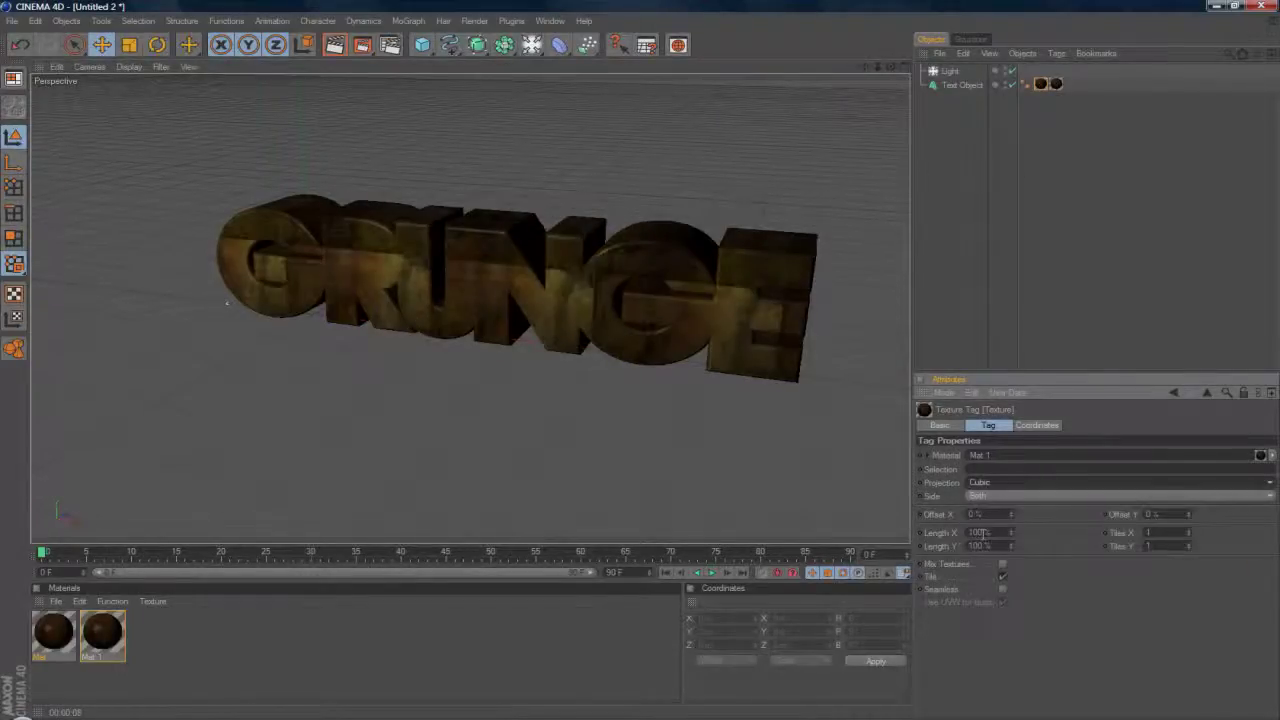
{"action": "left_click", "coordinate": [997, 214]}
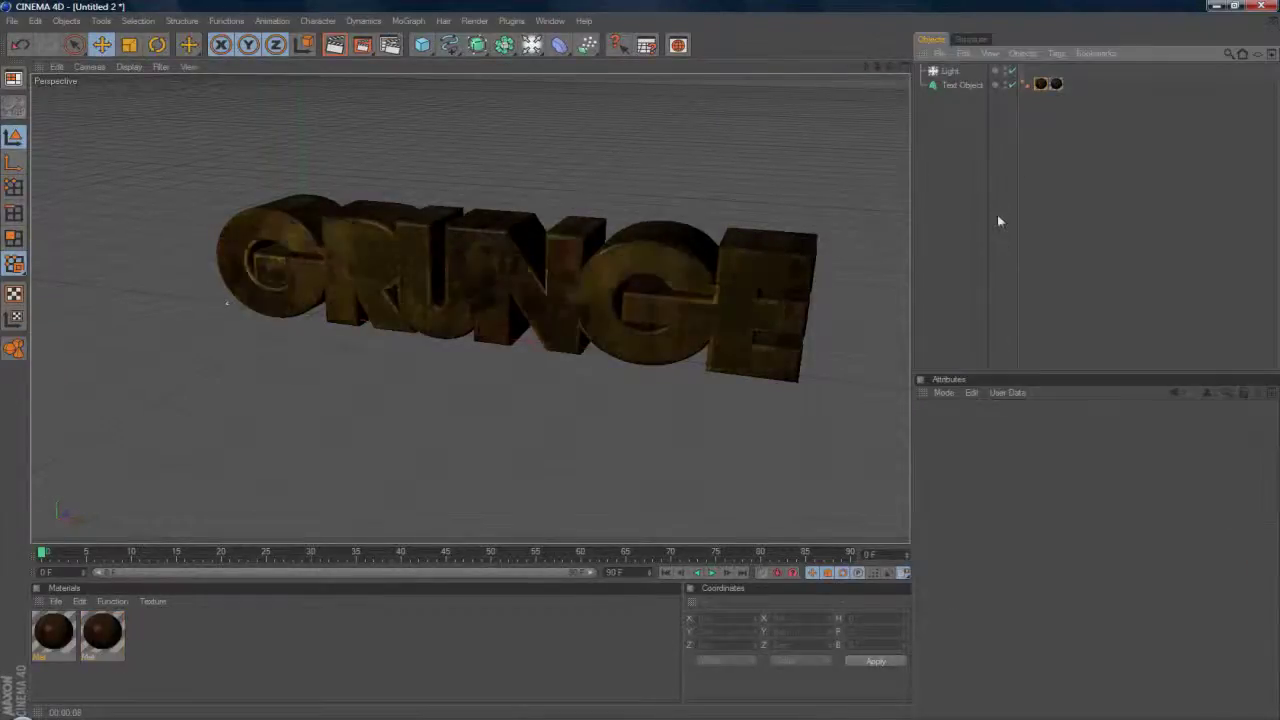
Render the cubic-mapped grunge text and dismiss the Windows colour-scheme notice
{"action": "left_click", "coordinate": [340, 52]}
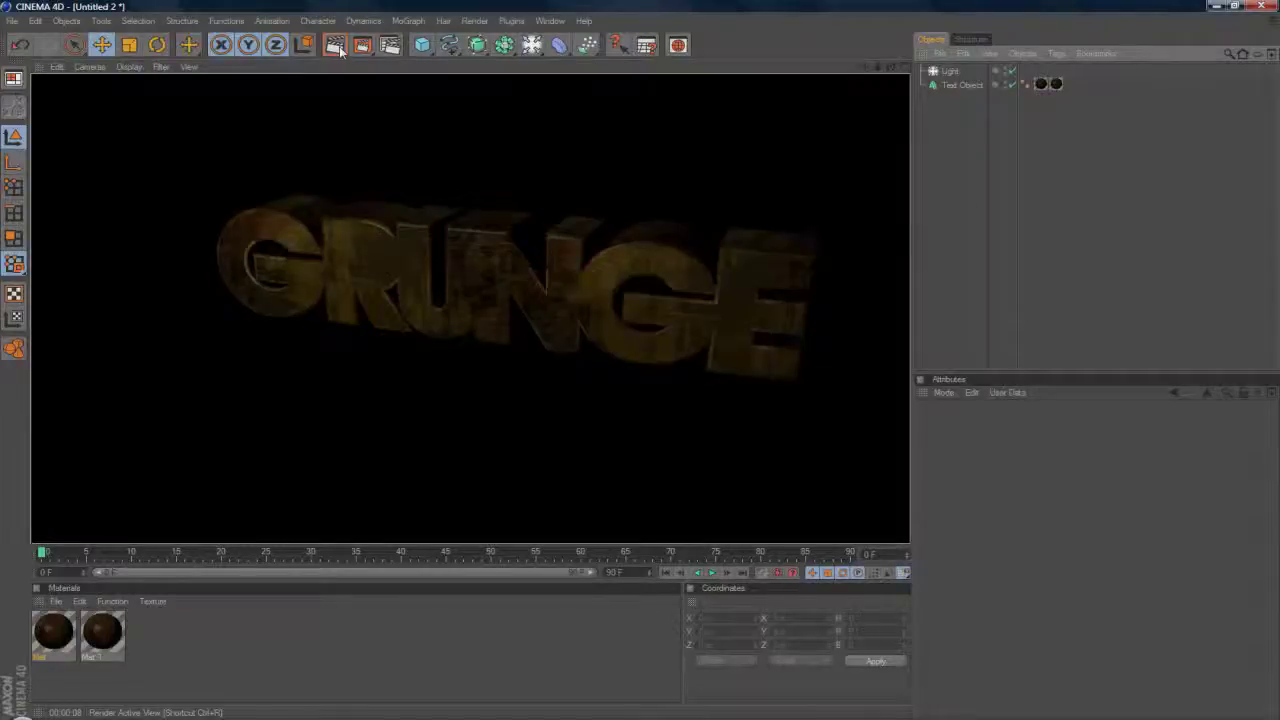
{"action": "left_click", "coordinate": [338, 48]}
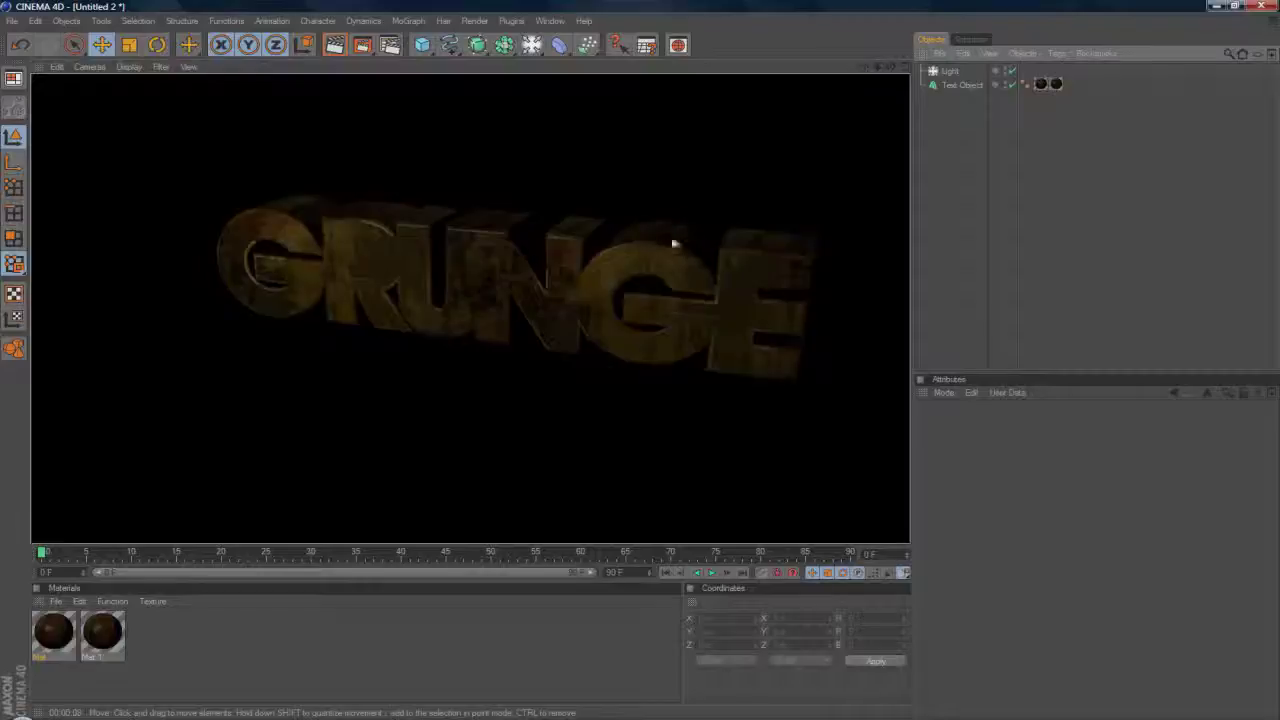
{"action": "left_click", "coordinate": [573, 373]}
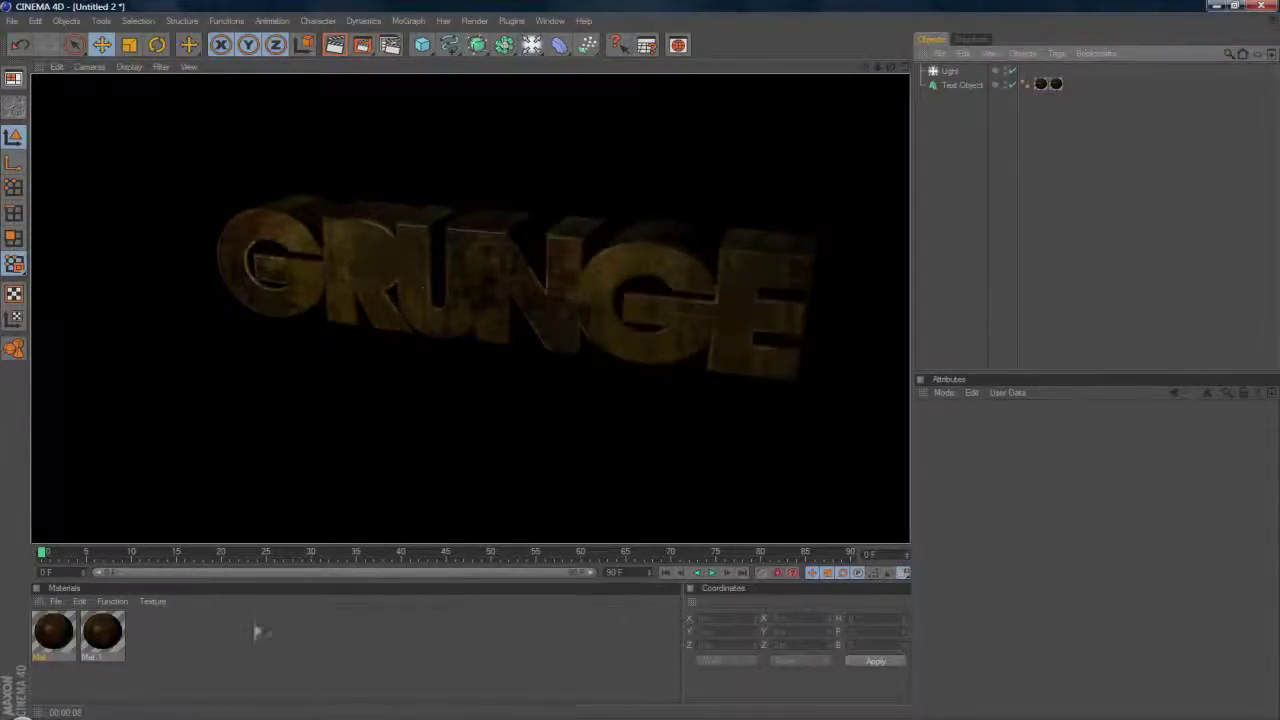
{"action": "left_click", "coordinate": [105, 635]}
Create a new material, Mat.2, and widen its specular highlight width and height
{"action": "left_click", "coordinate": [275, 686]}
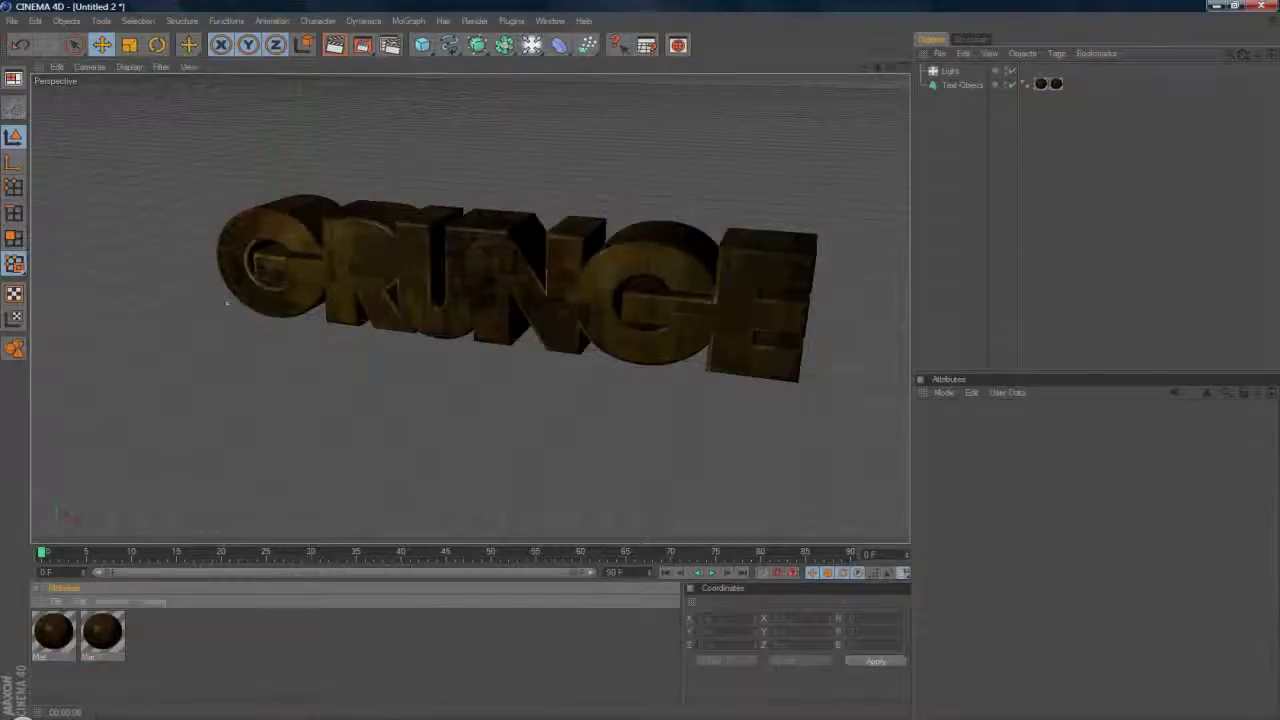
{"action": "double_click", "coordinate": [183, 624]}
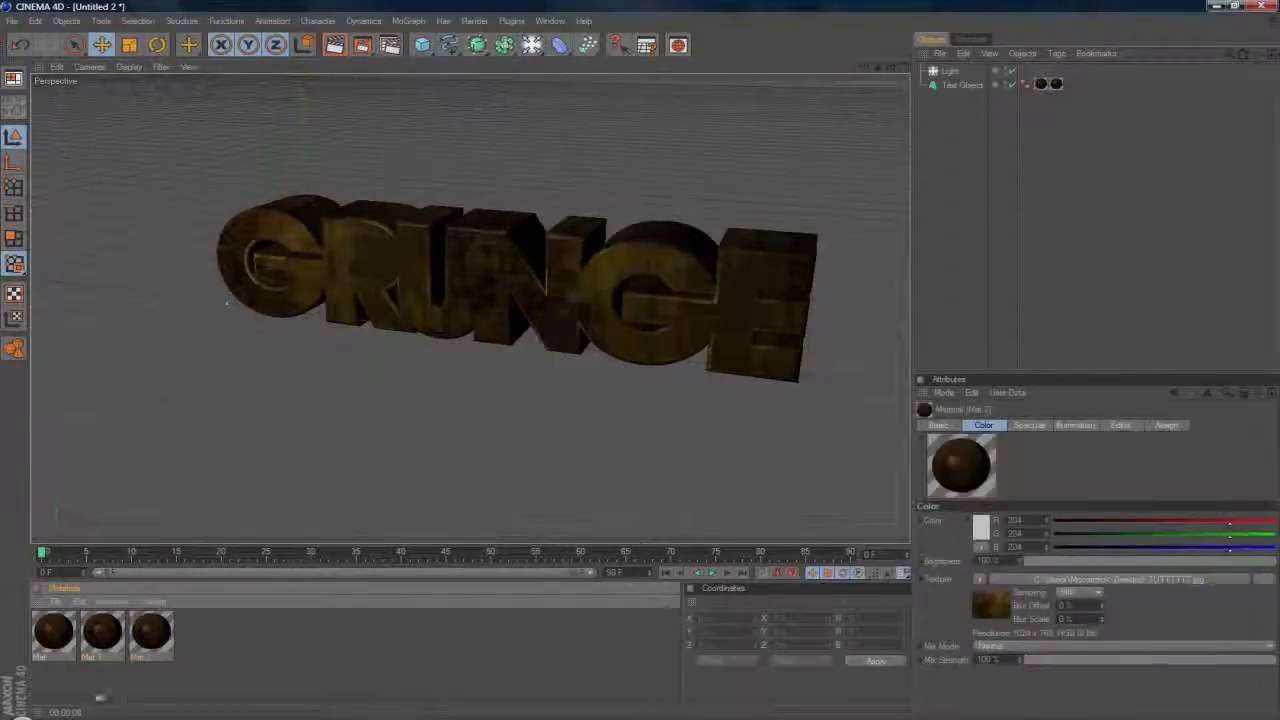
{"action": "double_click", "coordinate": [153, 632]}
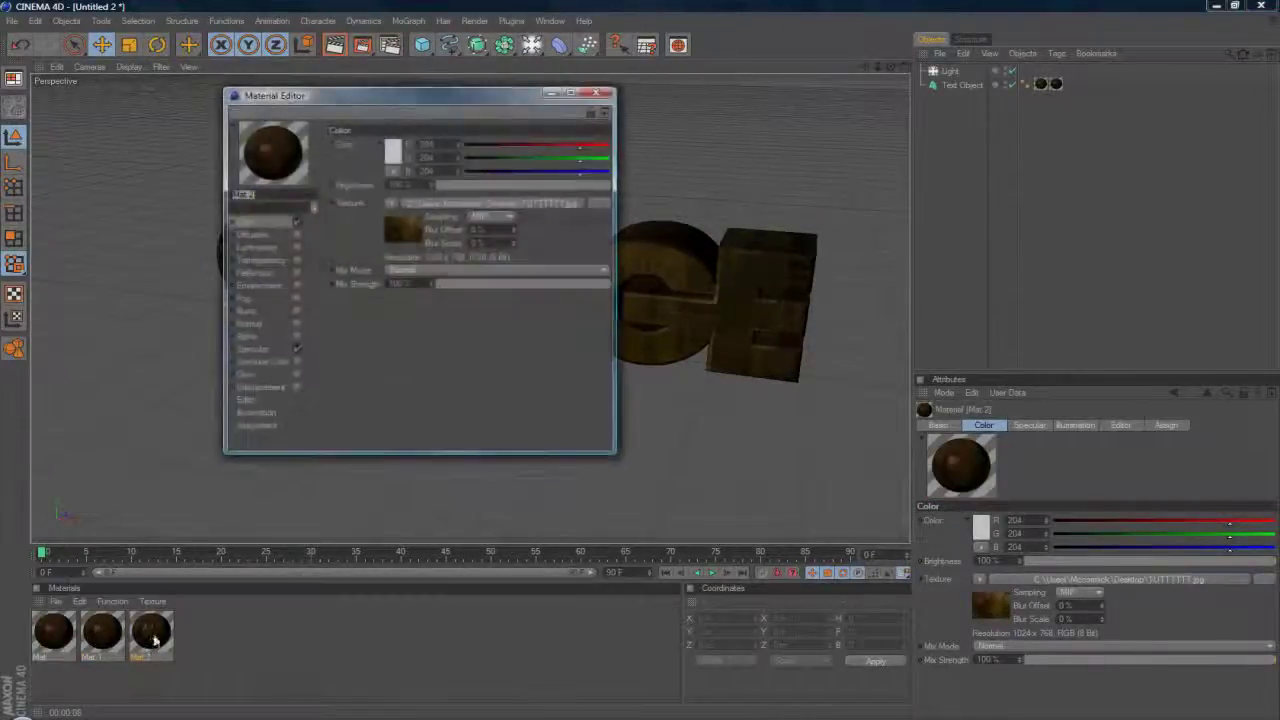
{"action": "left_click", "coordinate": [255, 349]}
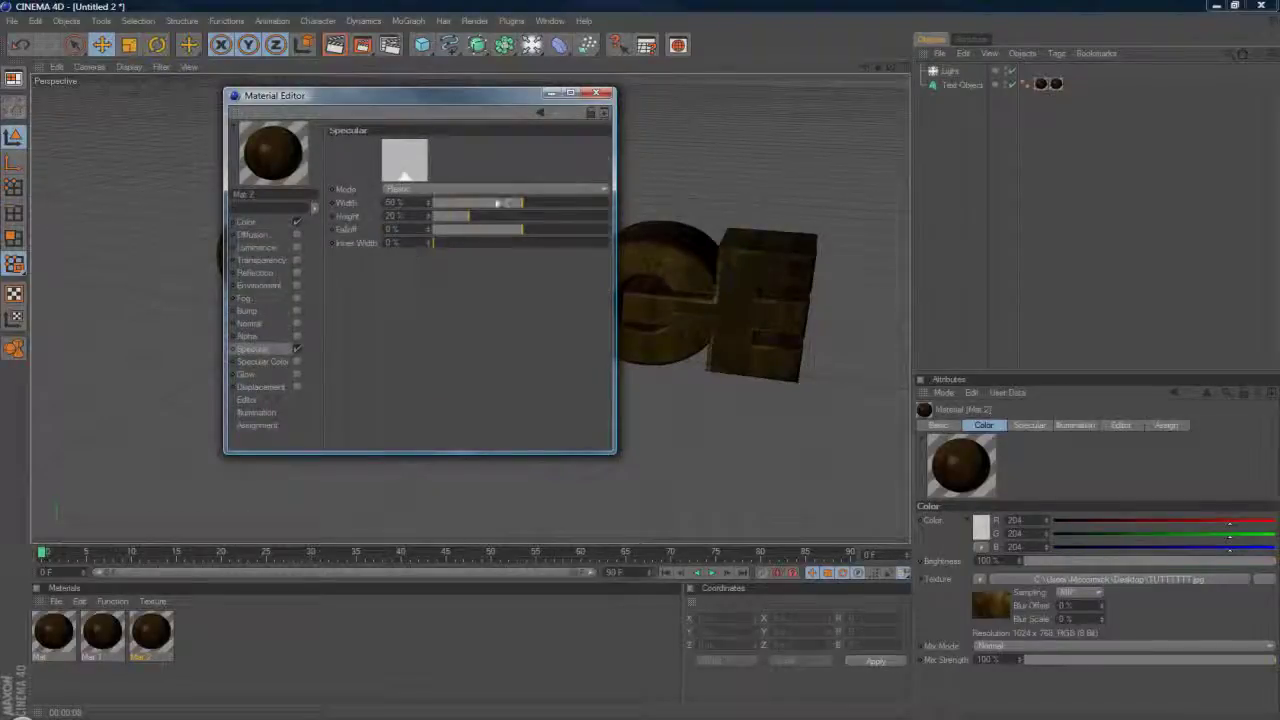
{"action": "left_click_drag", "start_coordinate": [520, 202], "coordinate": [723, 200]}
{"action": "left_click_drag", "start_coordinate": [468, 216], "coordinate": [700, 217]}
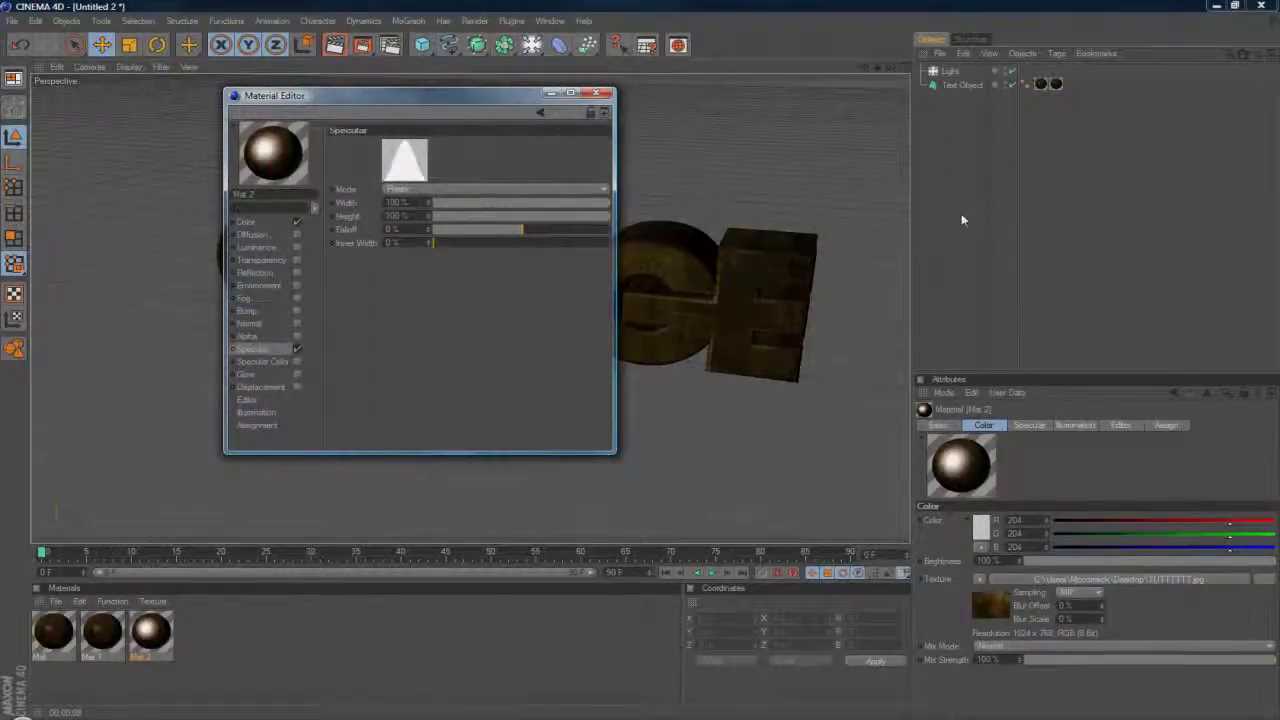
Enable Mat.2's luminance at about 12% and turn on reflection
{"action": "left_click", "coordinate": [296, 247]}
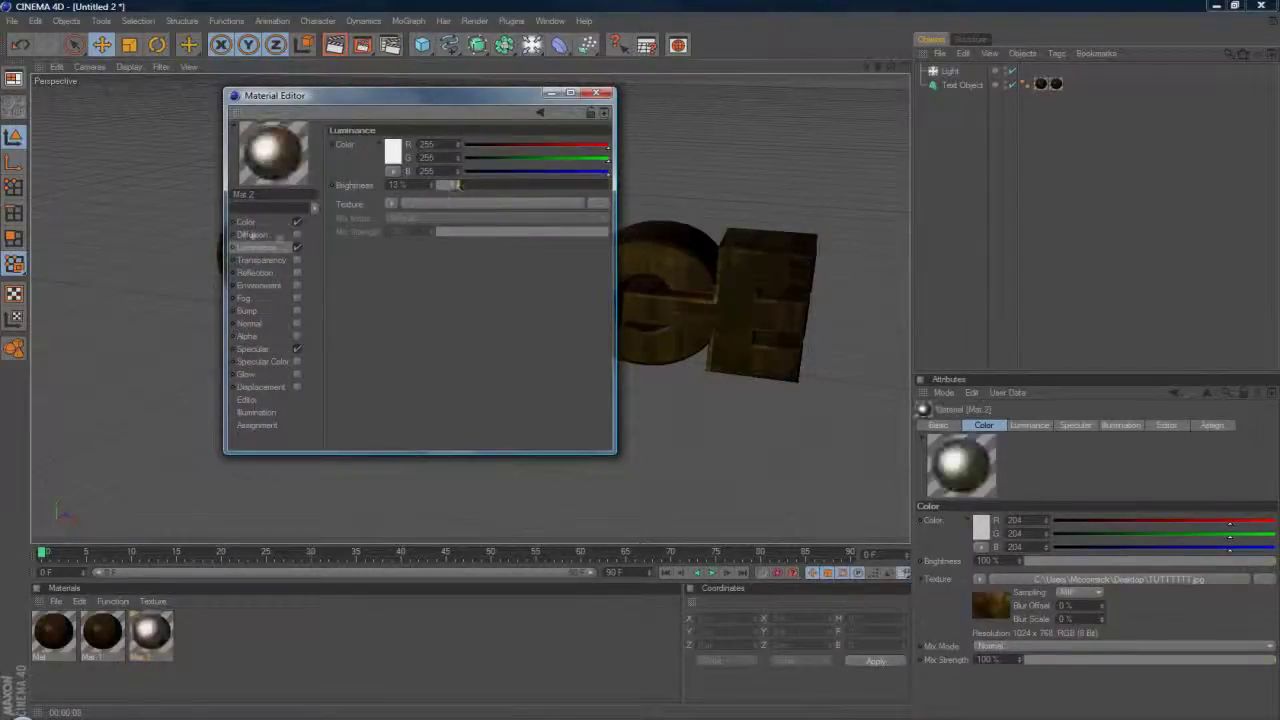
{"action": "left_click_drag", "start_coordinate": [460, 191], "coordinate": [441, 189]}
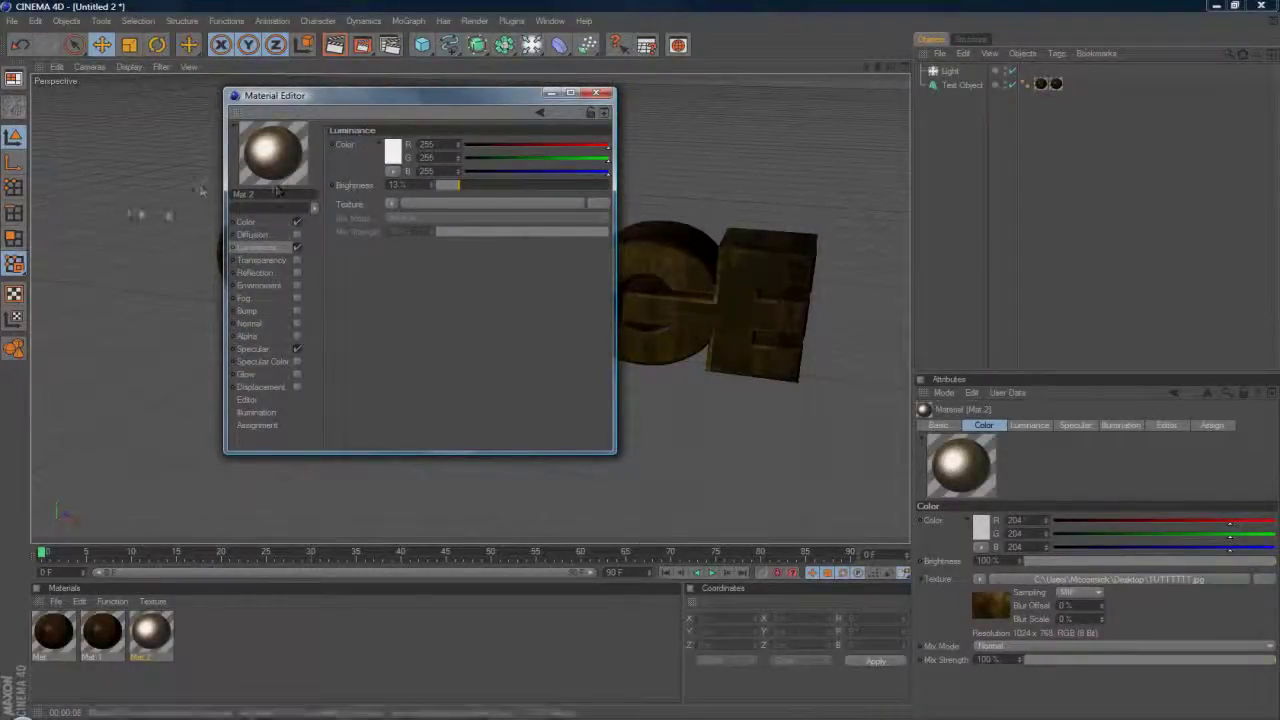
{"action": "left_click", "coordinate": [268, 272]}
{"action": "left_click", "coordinate": [296, 273]}
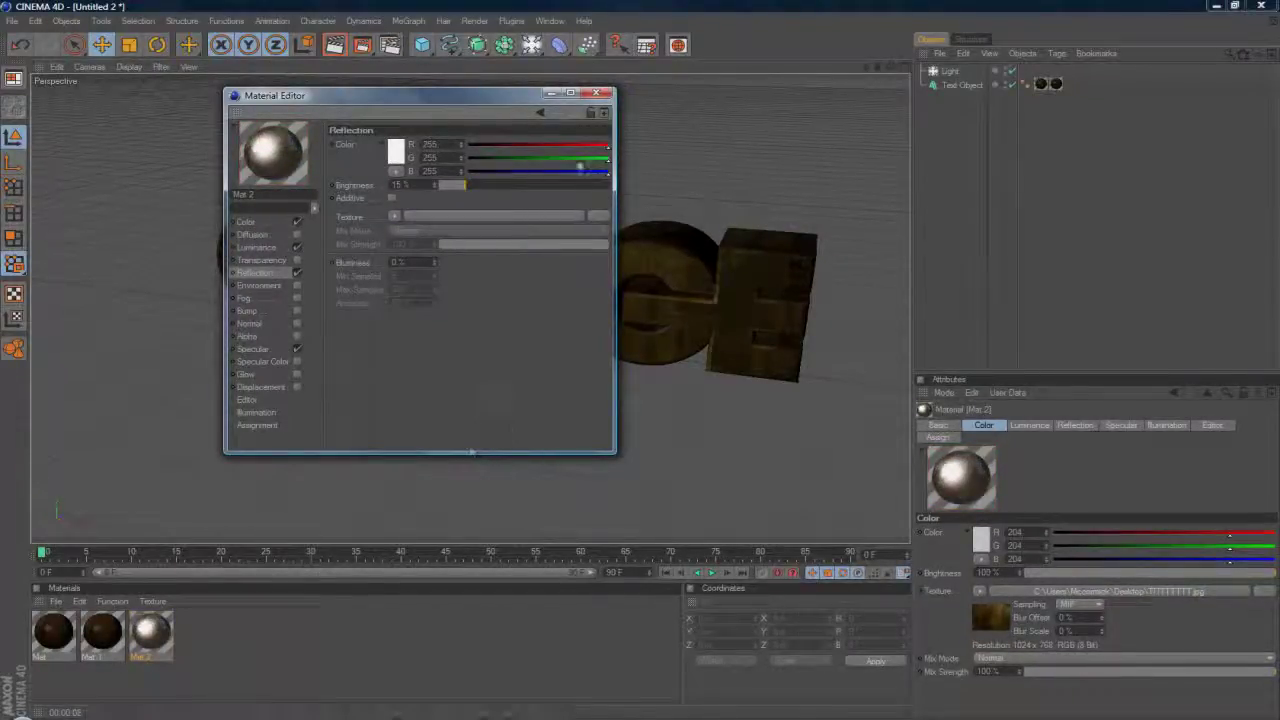
{"action": "left_click", "coordinate": [596, 93]}
Apply Mat.2 to the GRUNGE text object
{"action": "mouse_move", "coordinate": [163, 650]}
{"action": "left_mouse_down"}
{"action": "mouse_move", "coordinate": [1067, 111]}
{"action": "mouse_move", "coordinate": [976, 86]}
{"action": "left_mouse_up"}
{"action": "left_click", "coordinate": [1043, 200]}
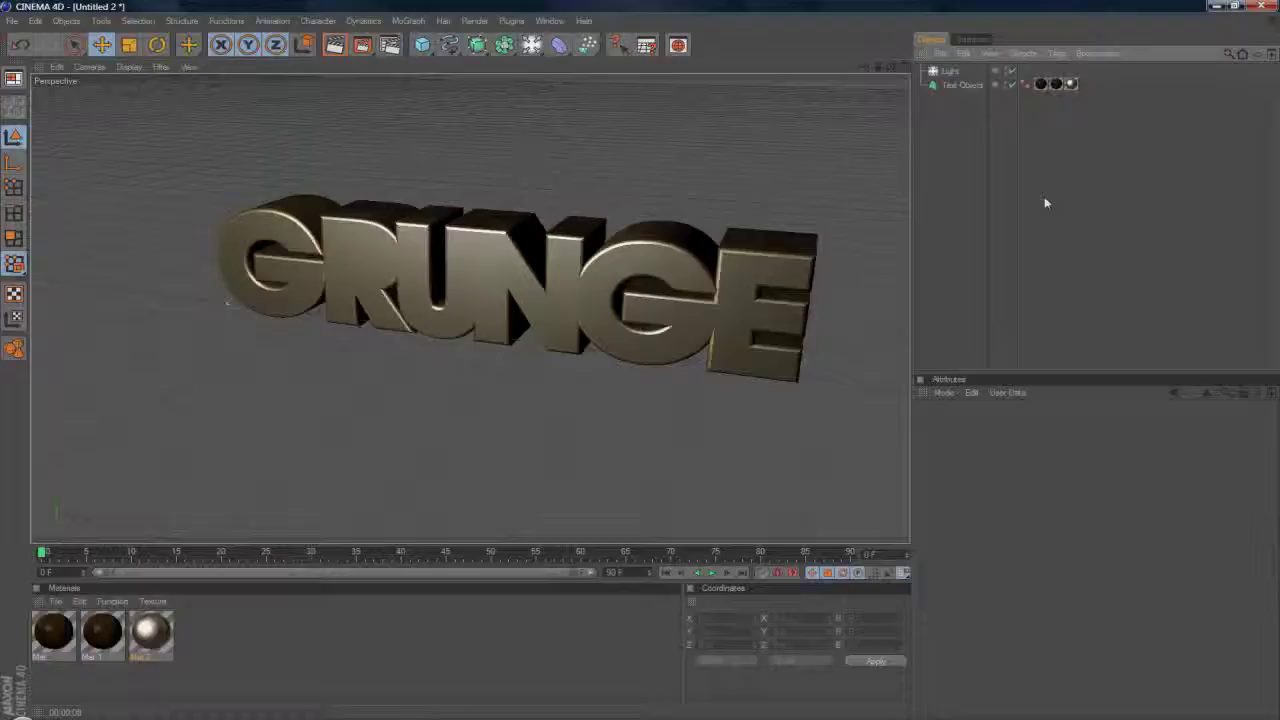
{"action": "left_click", "coordinate": [1071, 84]}
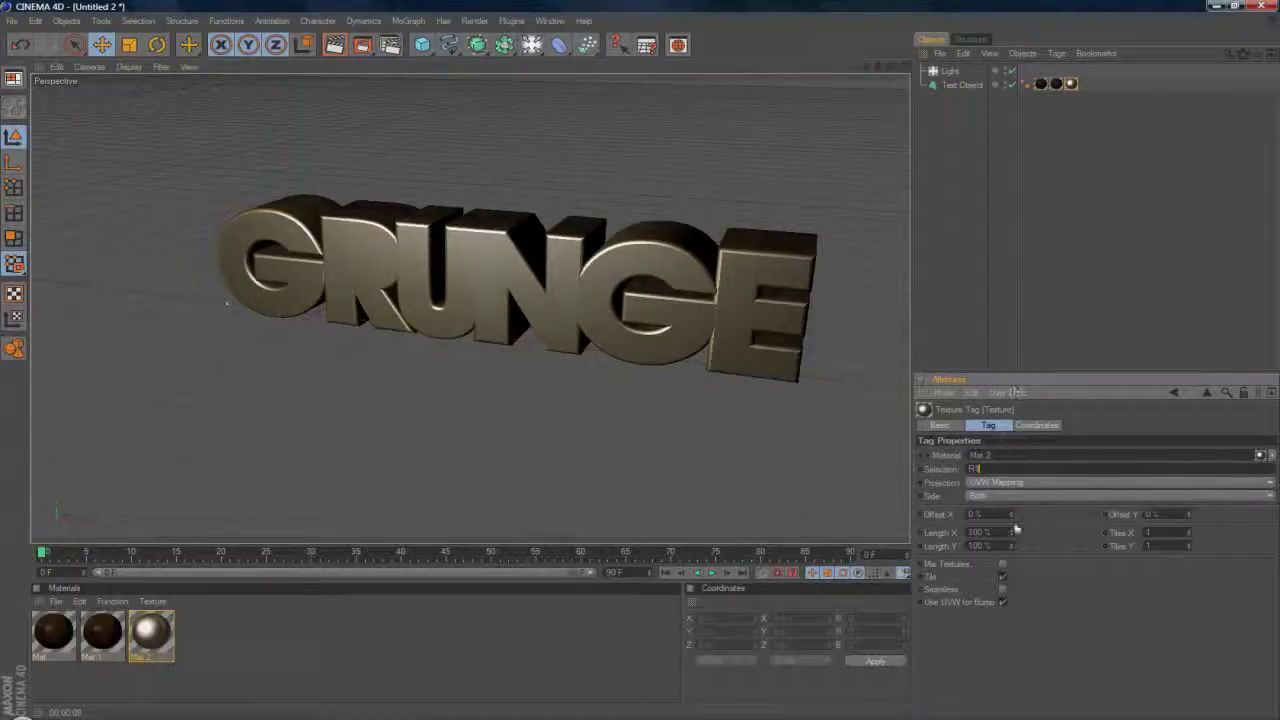
Render the view with Mat.2 restricted to the R1 bevel selection, then reopen Mat.2
{"action": "left_click", "coordinate": [1032, 185]}
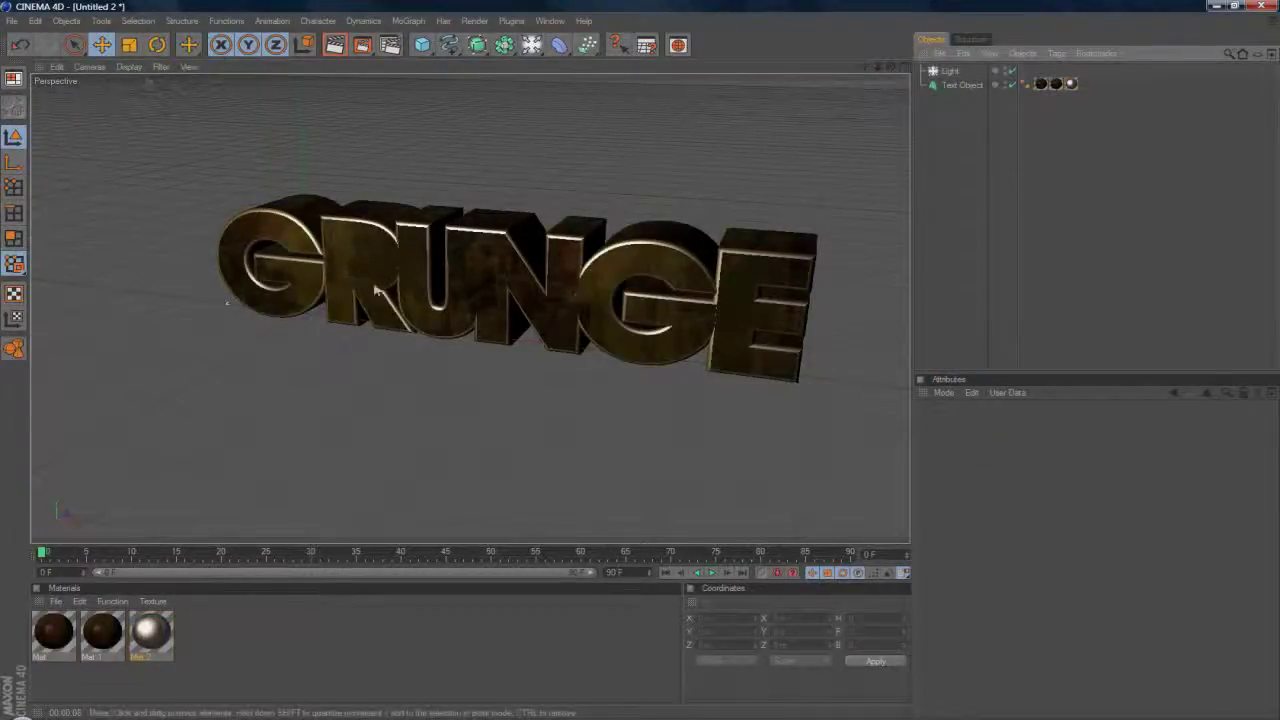
{"action": "left_click", "coordinate": [334, 45]}
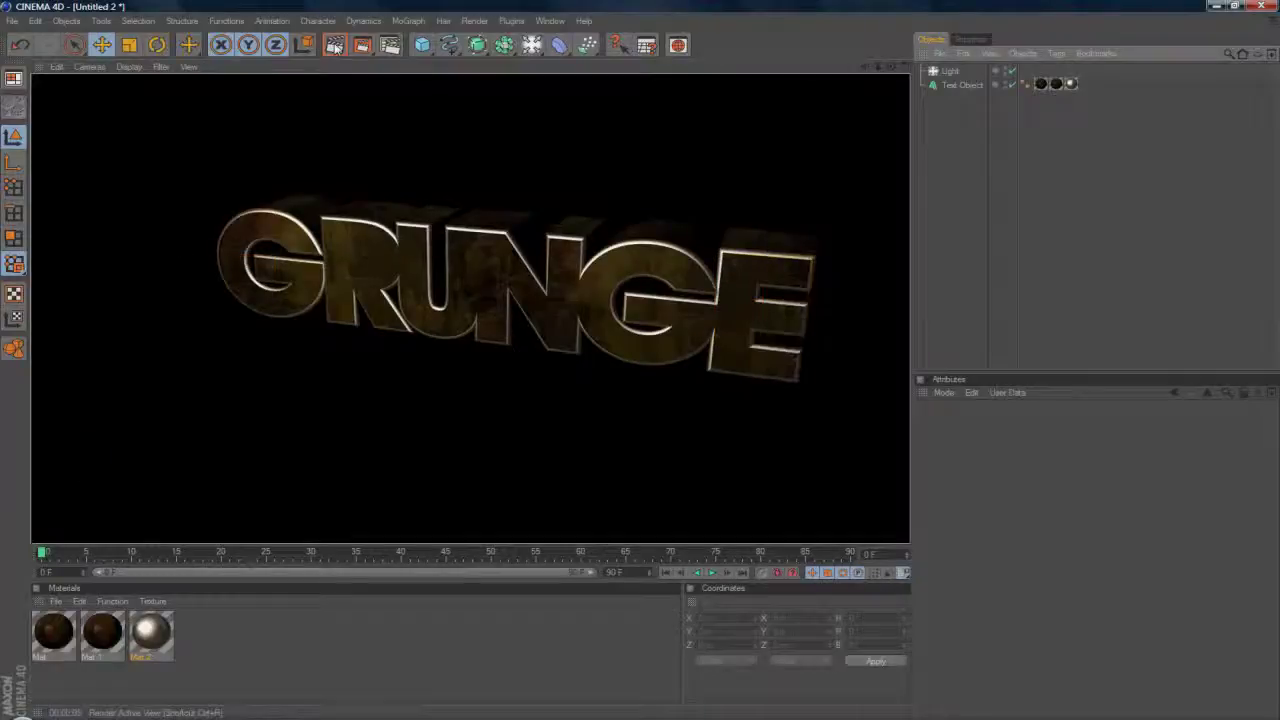
{"action": "double_click", "coordinate": [151, 632]}
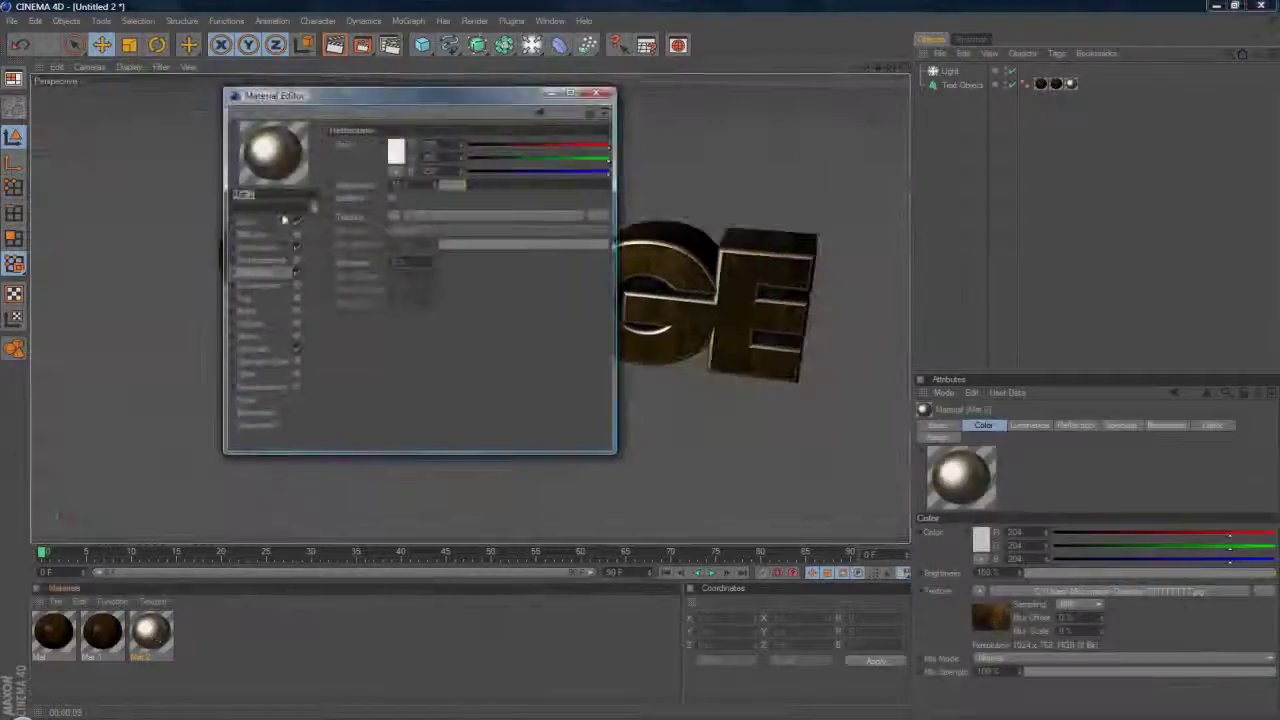
Lower Mat.2's reflection, set specular width 79% and height 77%, and render
{"action": "left_click", "coordinate": [254, 272]}
{"action": "left_click", "coordinate": [444, 186]}
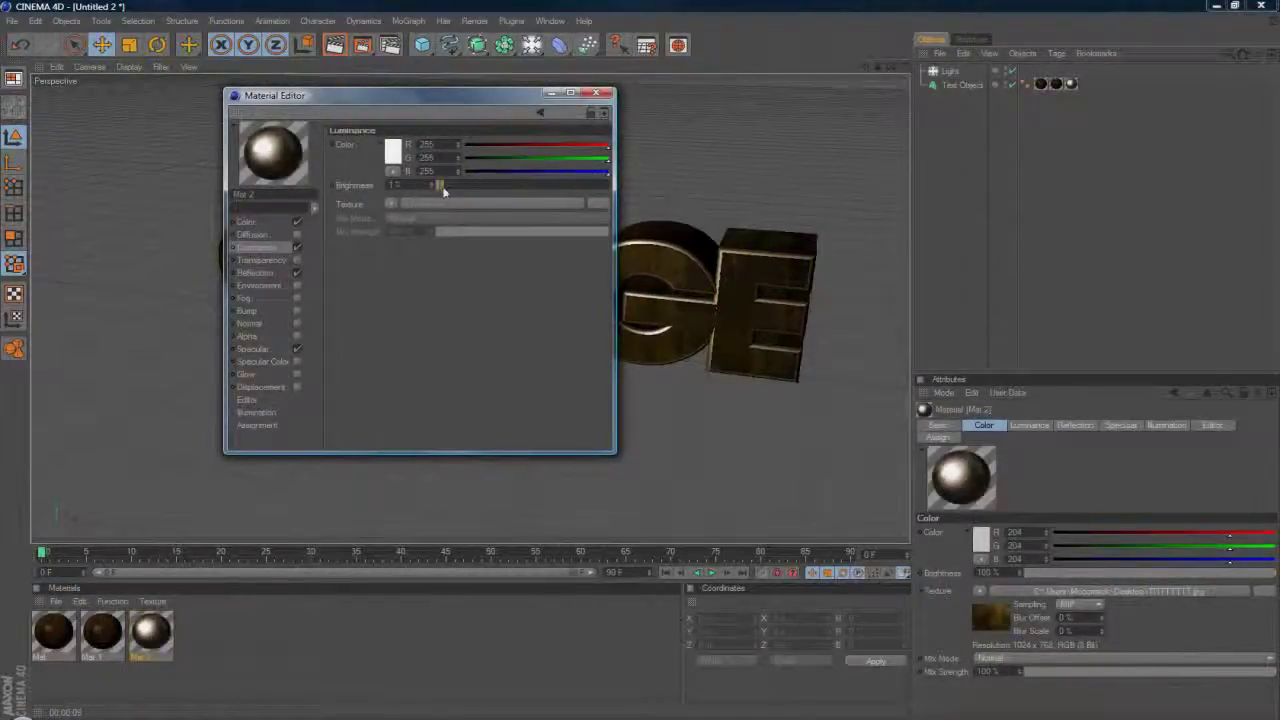
{"action": "left_click", "coordinate": [262, 272]}
{"action": "left_click_drag", "start_coordinate": [440, 186], "coordinate": [452, 190]}
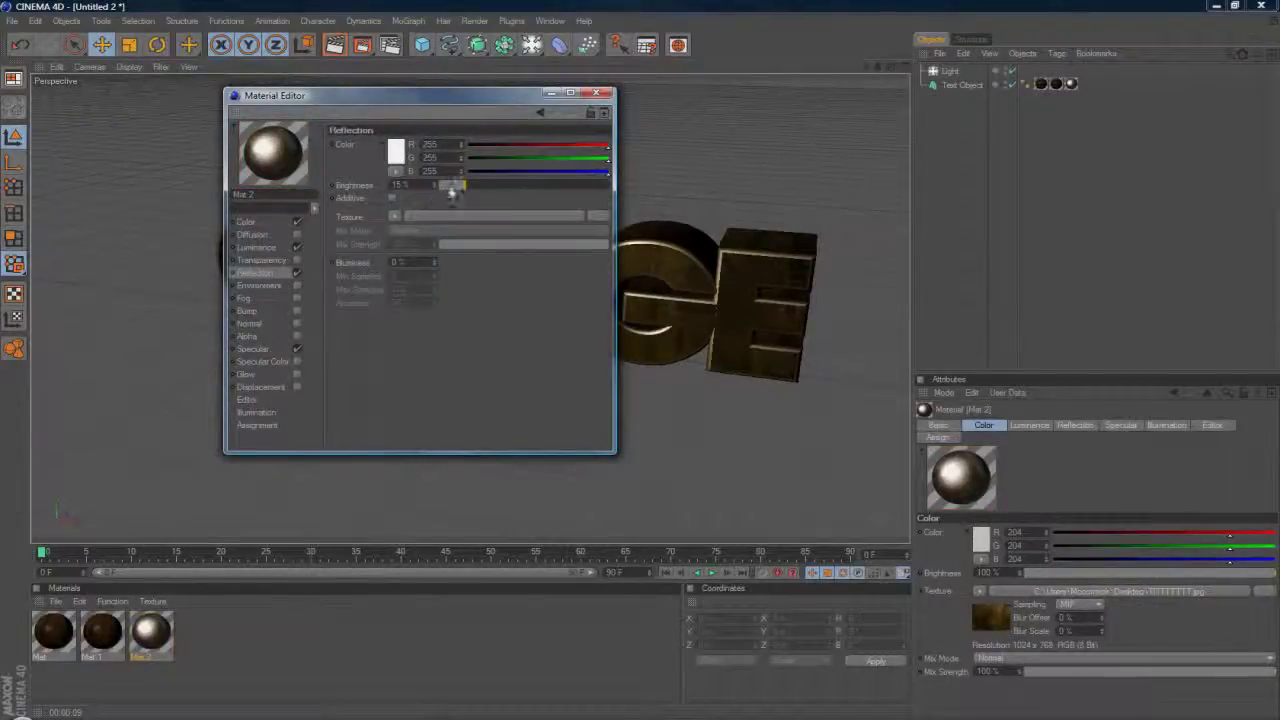
{"action": "left_click", "coordinate": [252, 349]}
{"action": "left_click", "coordinate": [573, 202]}
{"action": "left_click", "coordinate": [572, 216]}
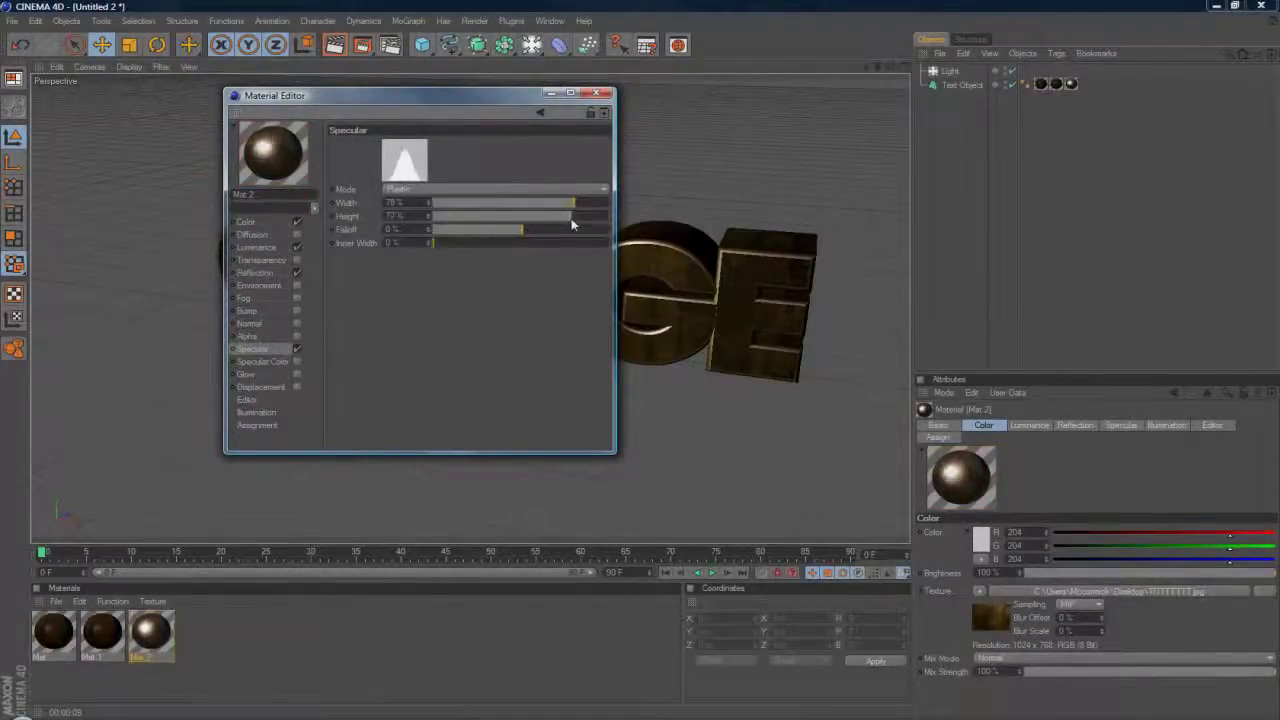
{"action": "left_click", "coordinate": [596, 93]}
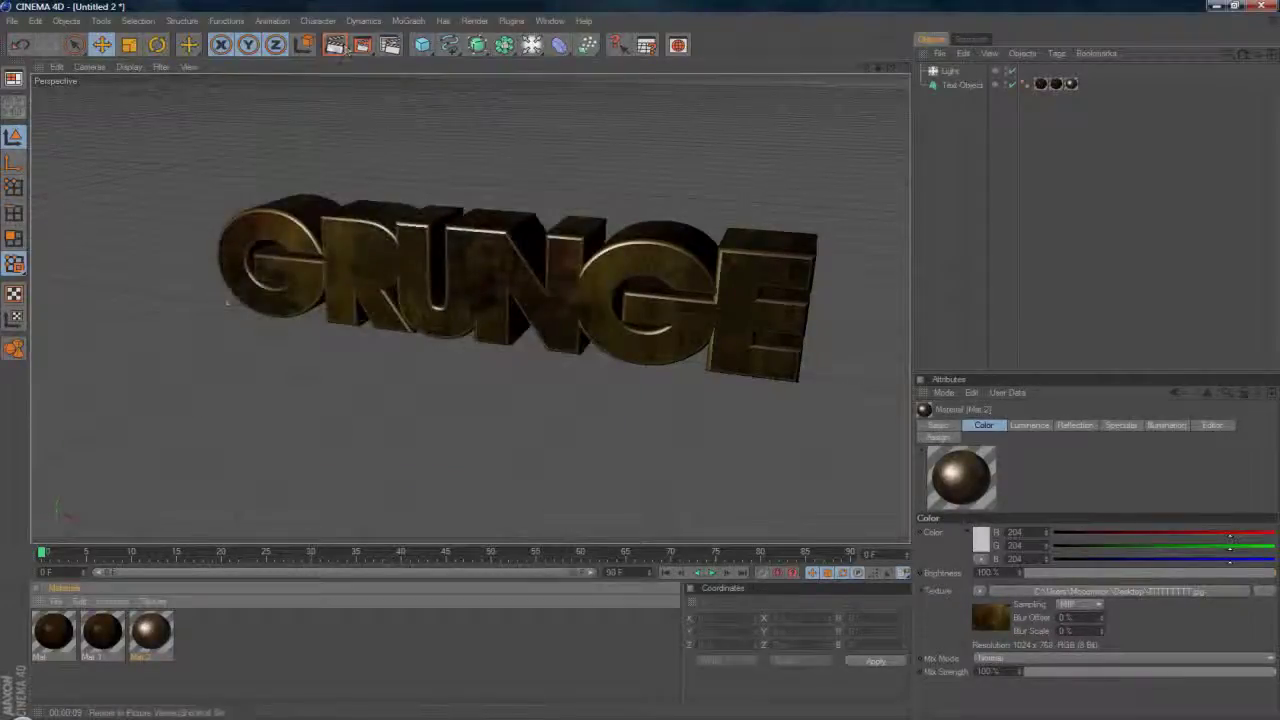
{"action": "left_click", "coordinate": [333, 44]}
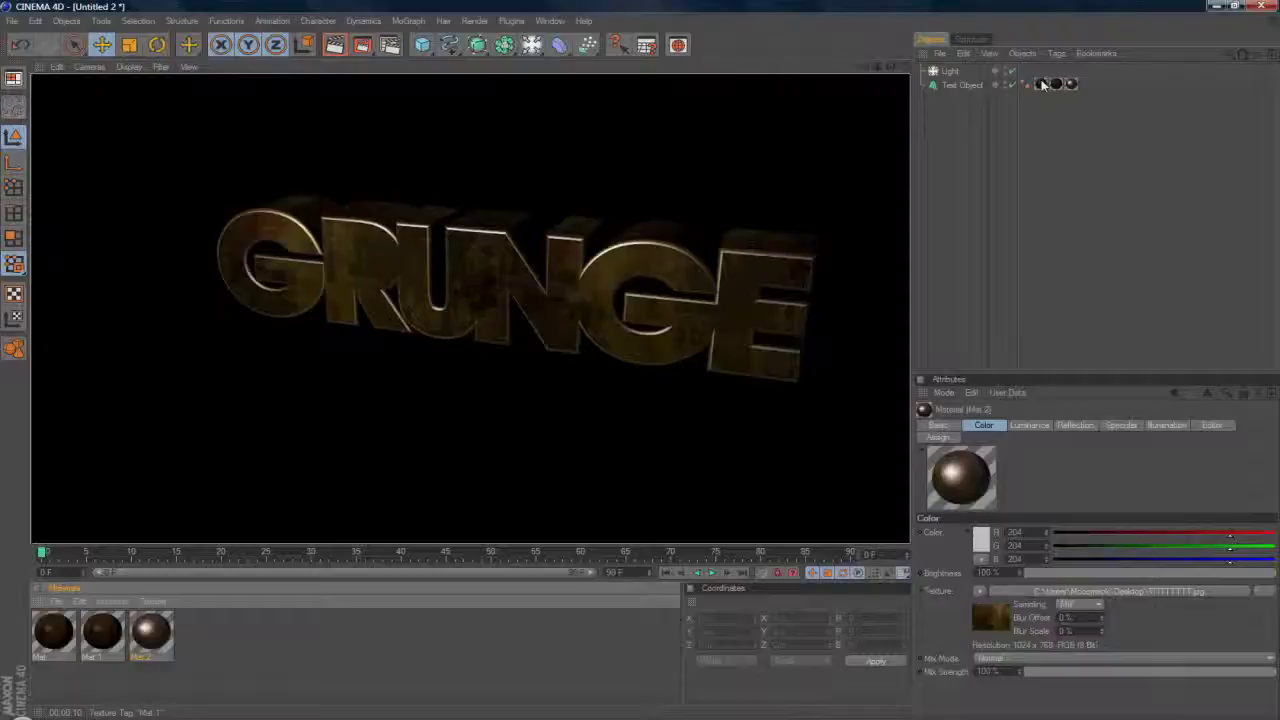
Delete the Mat.1 texture tag from the GRUNGE text object
{"action": "left_click", "coordinate": [1042, 84]}
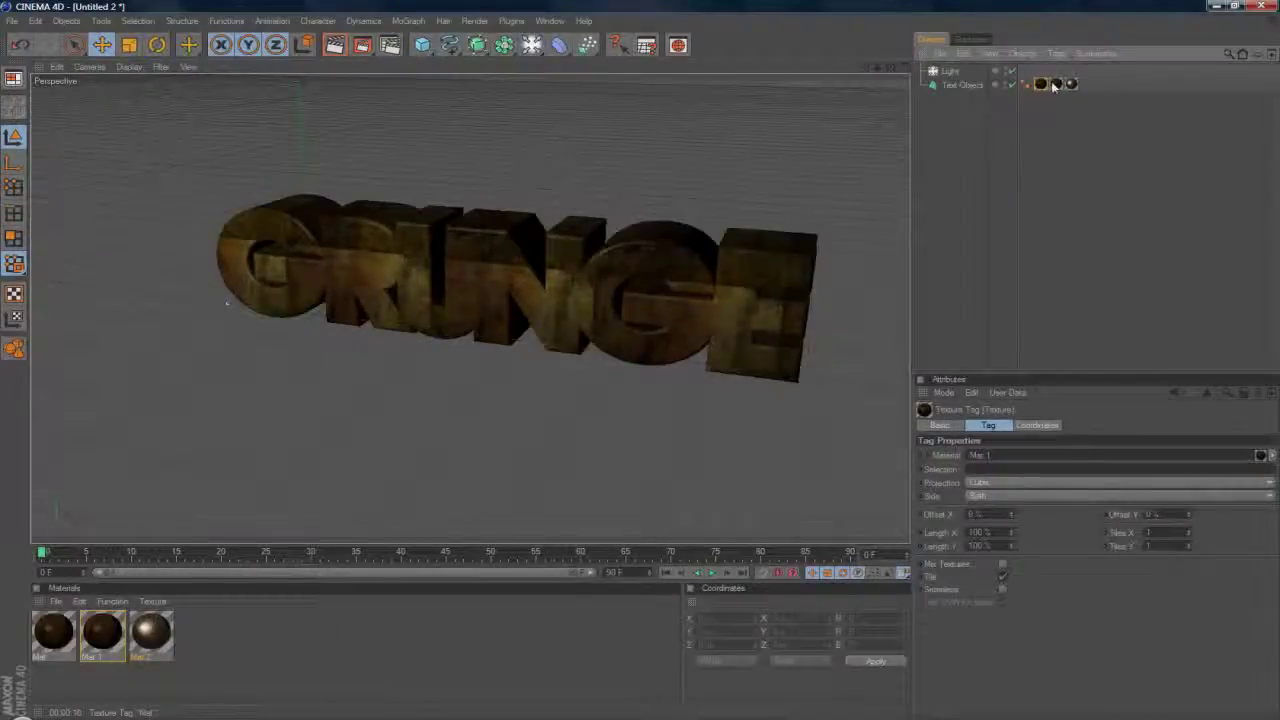
{"action": "key", "text": "Delete"}
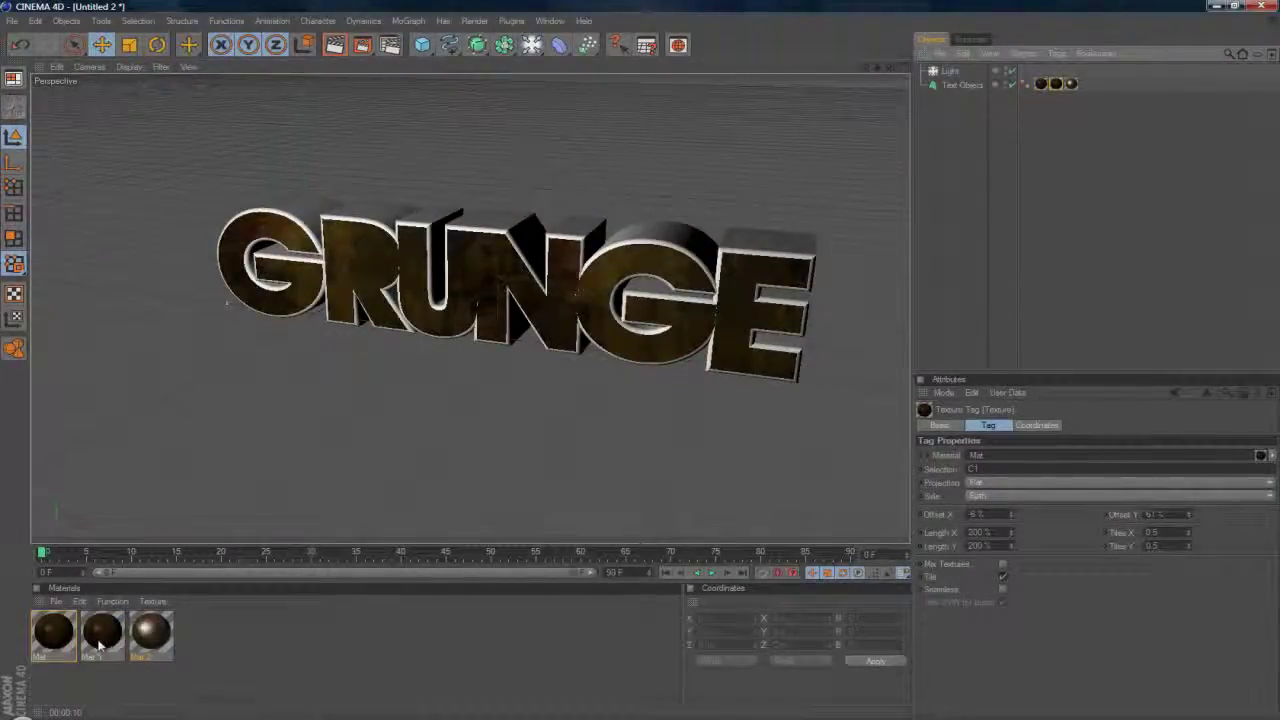
Change the Mat material's colour to blue (R0 G148 B255)
{"action": "double_click", "coordinate": [55, 635]}
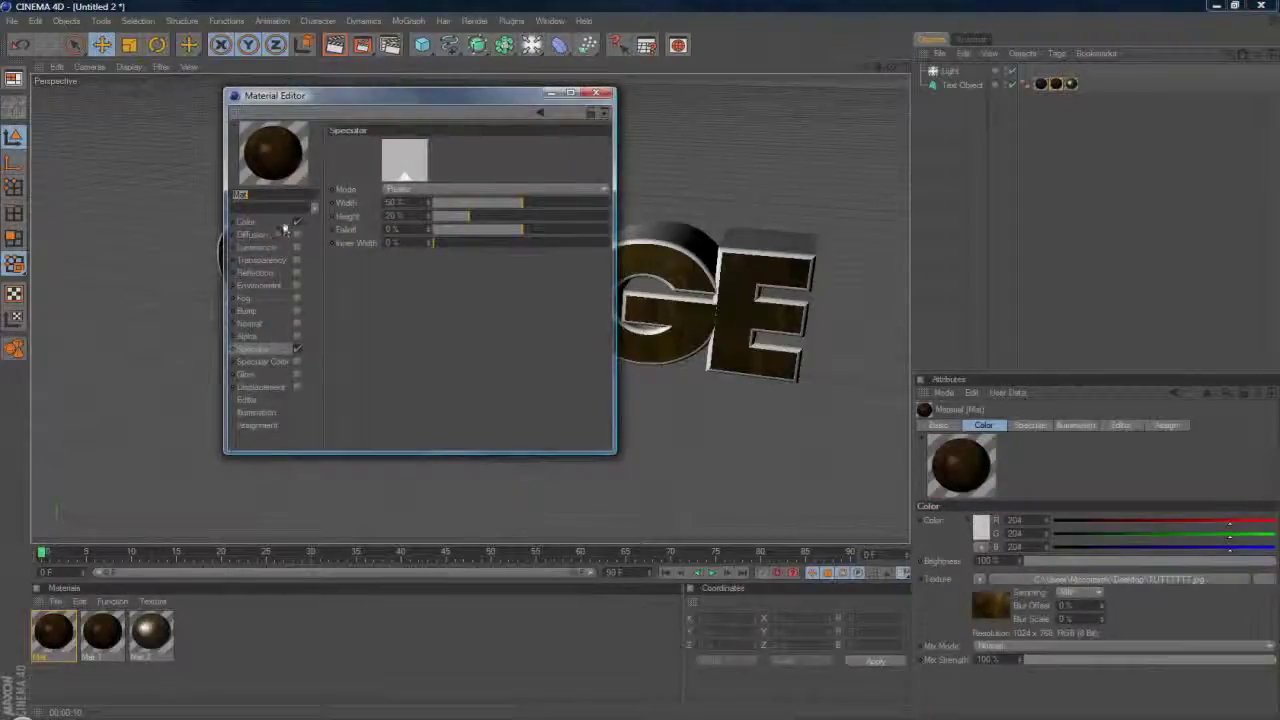
{"action": "left_click", "coordinate": [392, 152]}
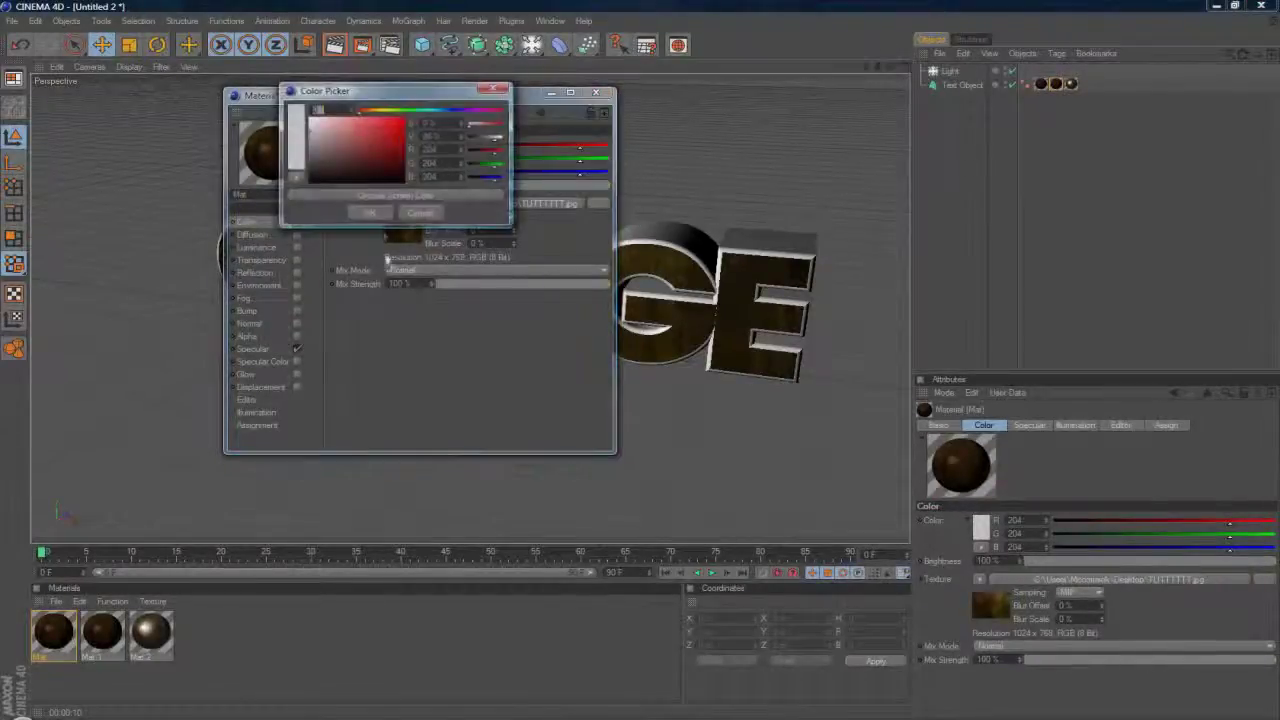
{"action": "left_click_drag", "start_coordinate": [390, 112], "coordinate": [440, 111]}
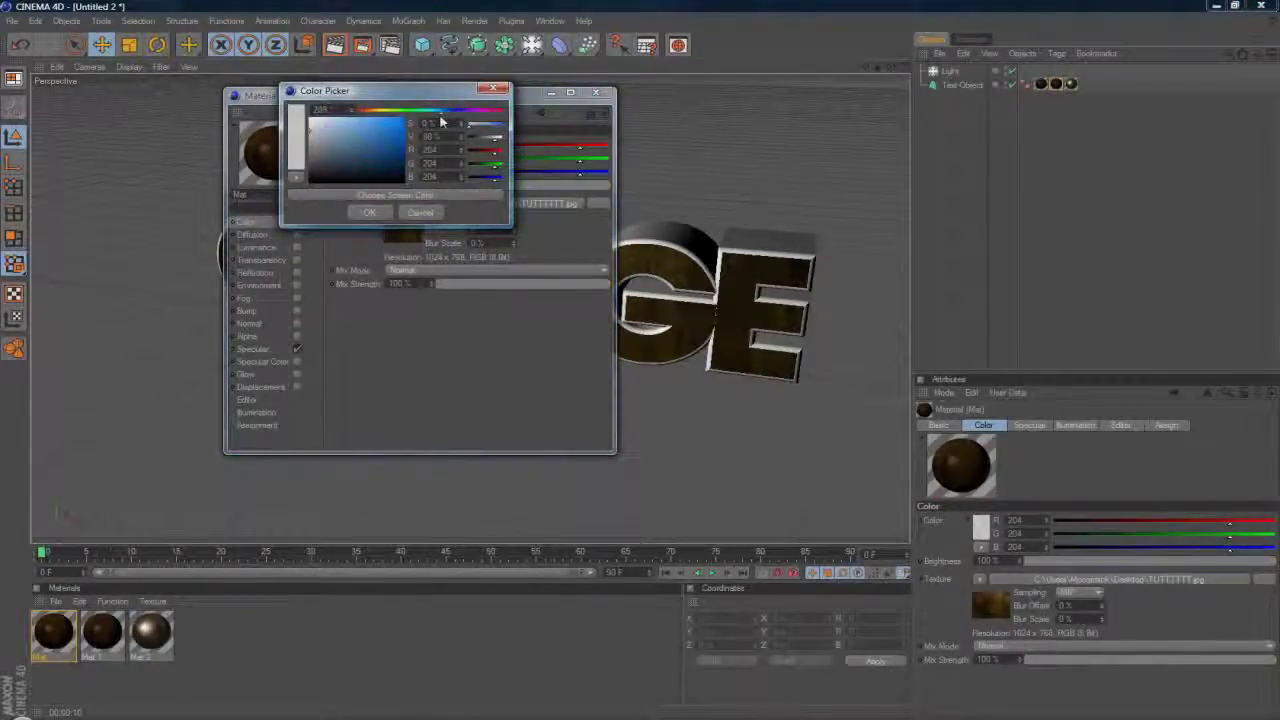
{"action": "left_click_drag", "start_coordinate": [372, 135], "coordinate": [403, 160]}
{"action": "left_click", "coordinate": [369, 212]}
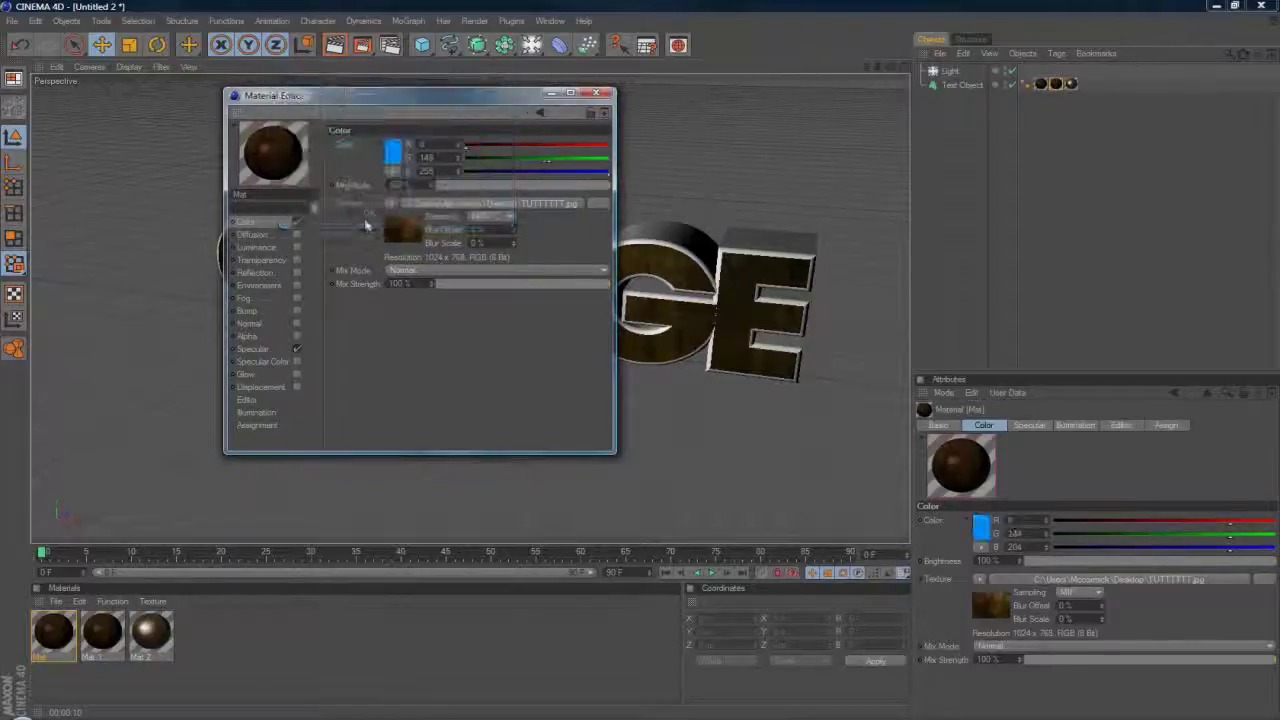
Set the texture Mix Mode to Multiply so the grunge darkens the blue
{"action": "left_click", "coordinate": [400, 270]}
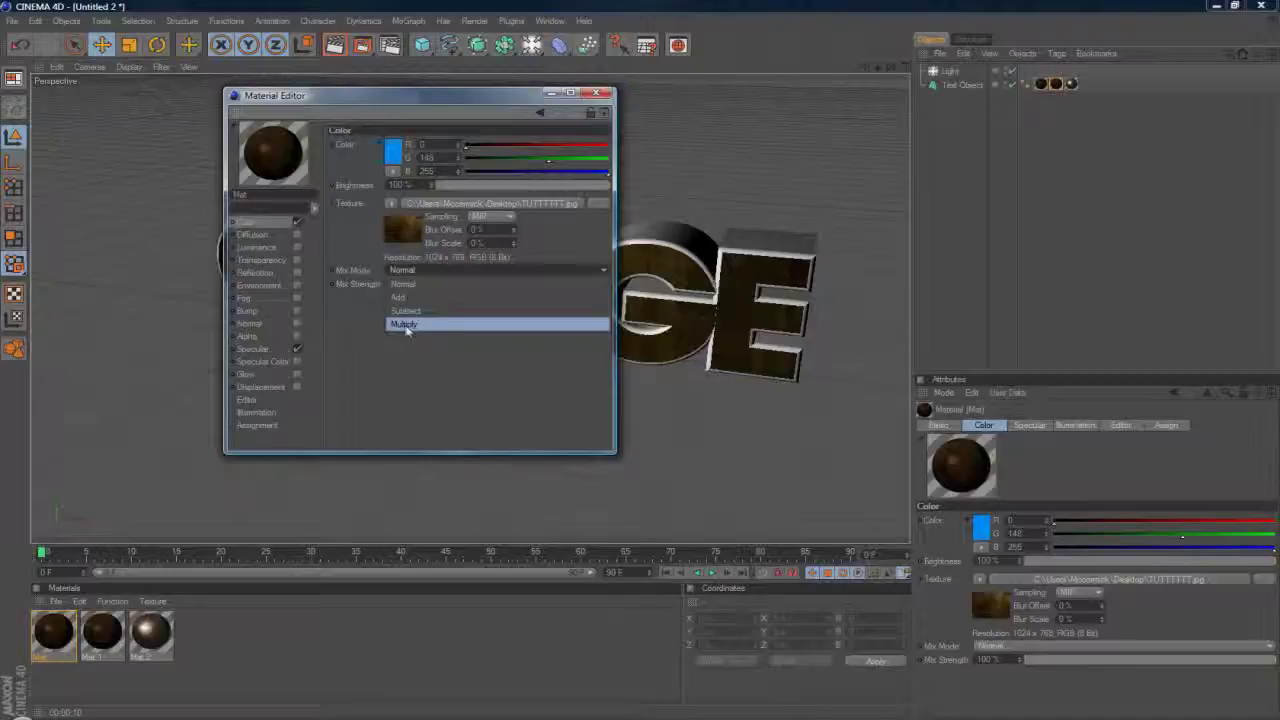
{"action": "left_click", "coordinate": [374, 372]}
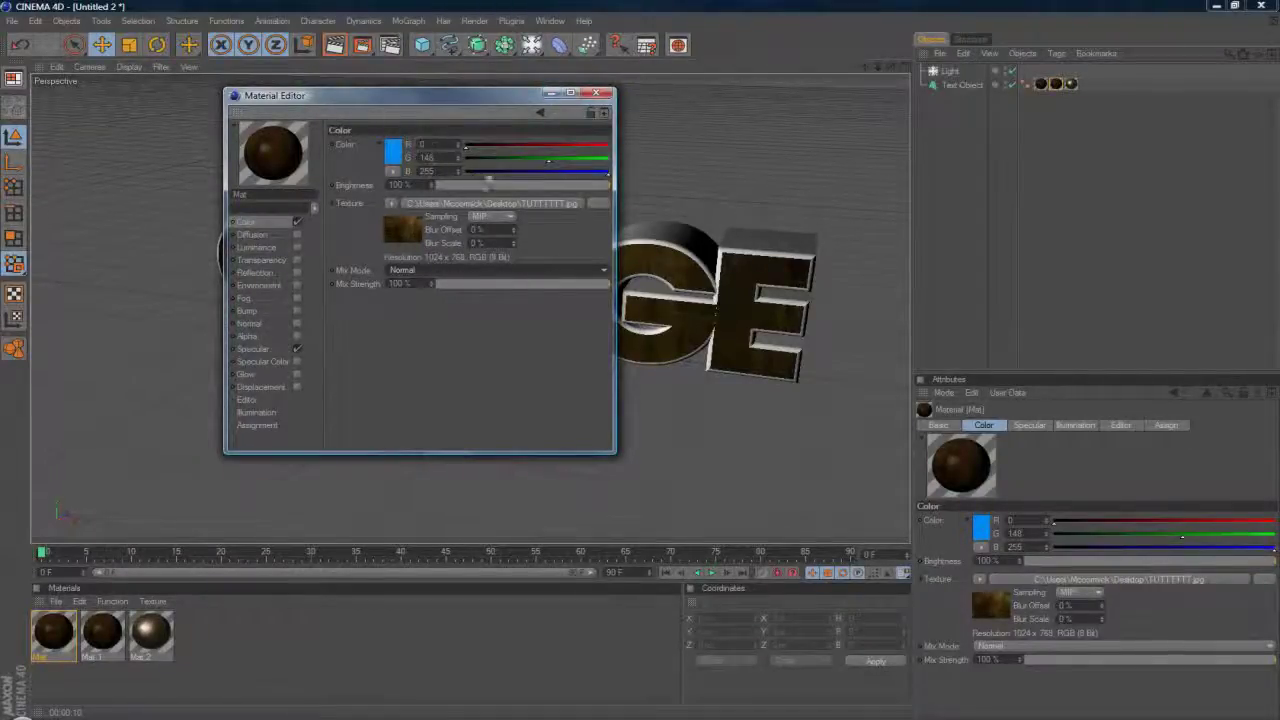
{"action": "left_click", "coordinate": [443, 266]}
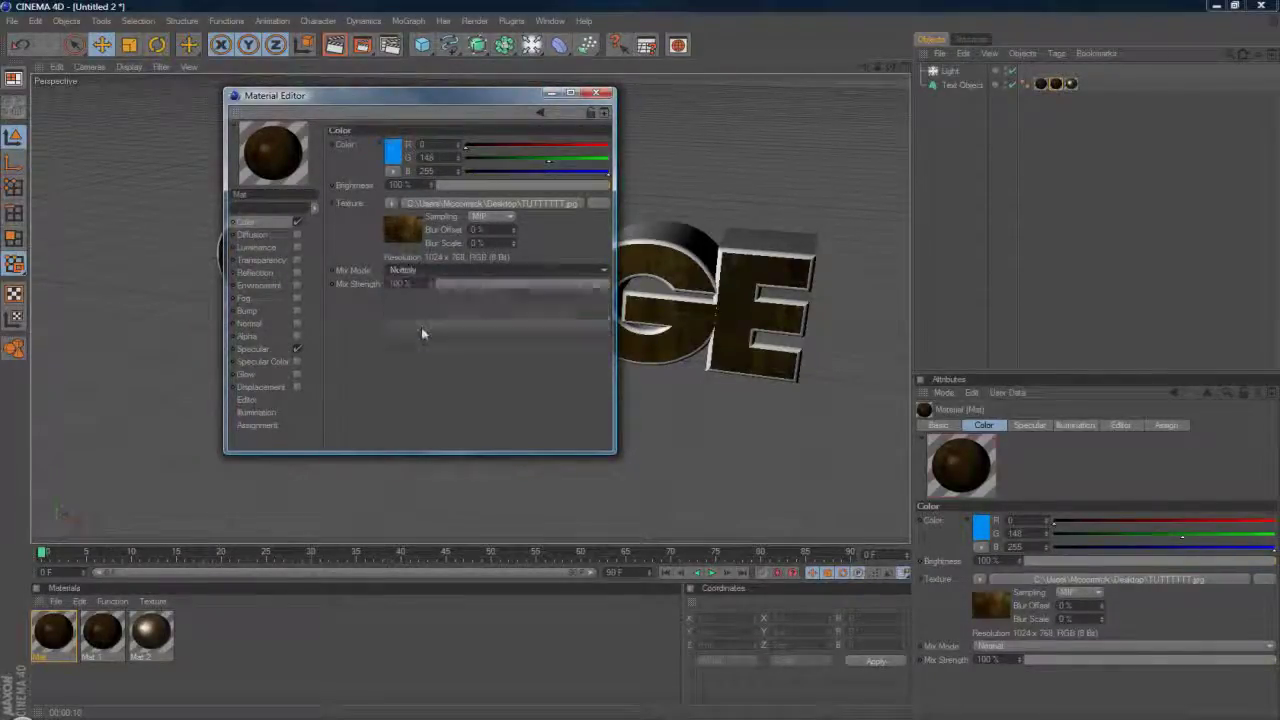
{"action": "left_click", "coordinate": [450, 324]}
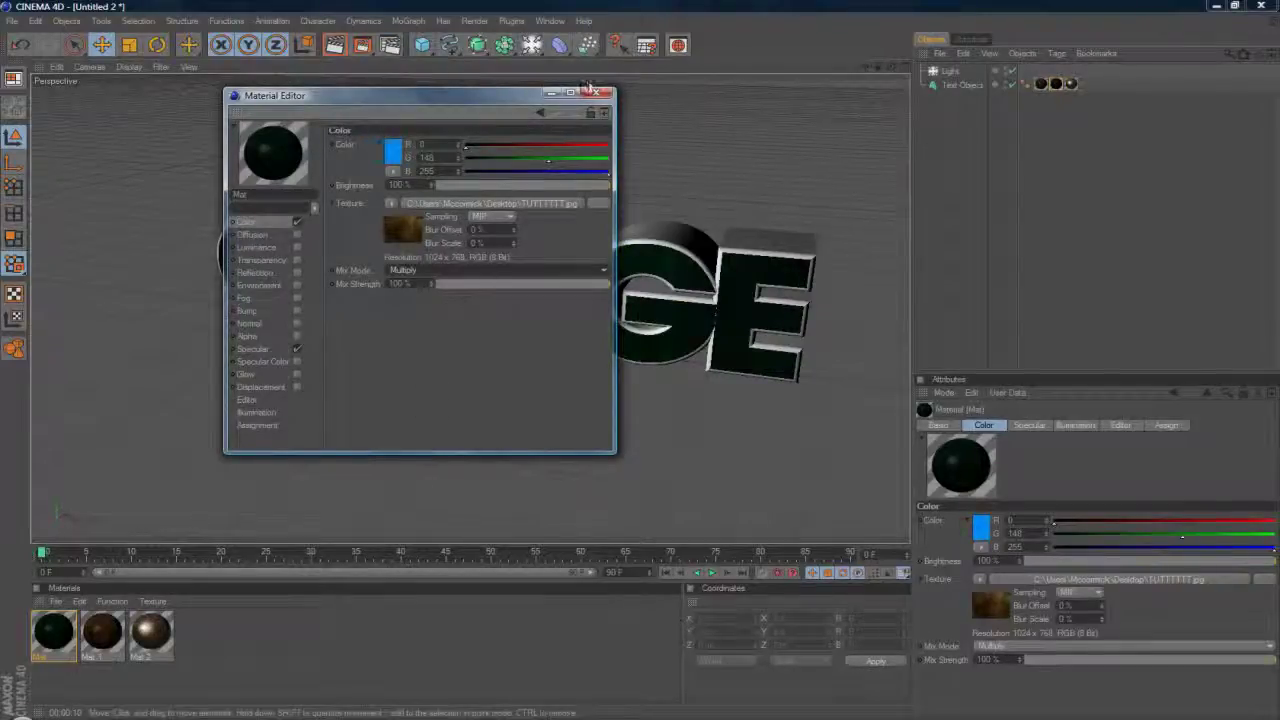
{"action": "left_click", "coordinate": [596, 93]}
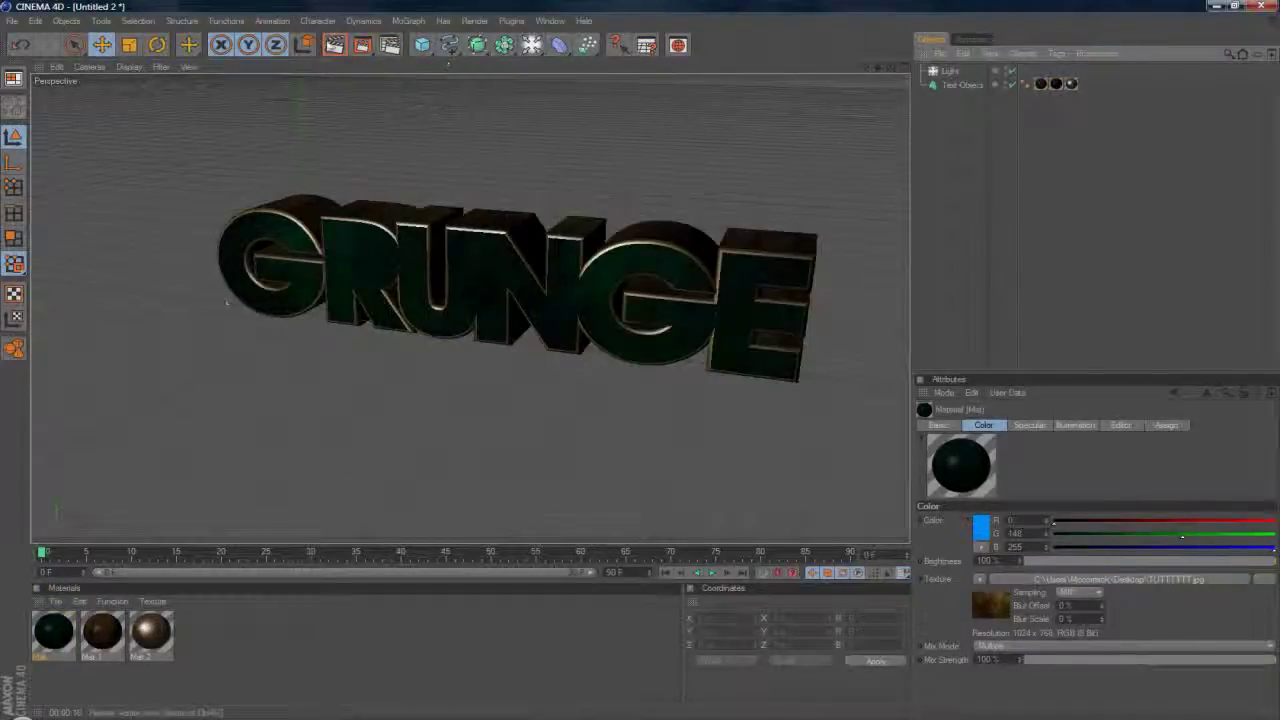
Render the active view of the dark teal GRUNGE text with shiny bevels
{"action": "left_click", "coordinate": [334, 44]}
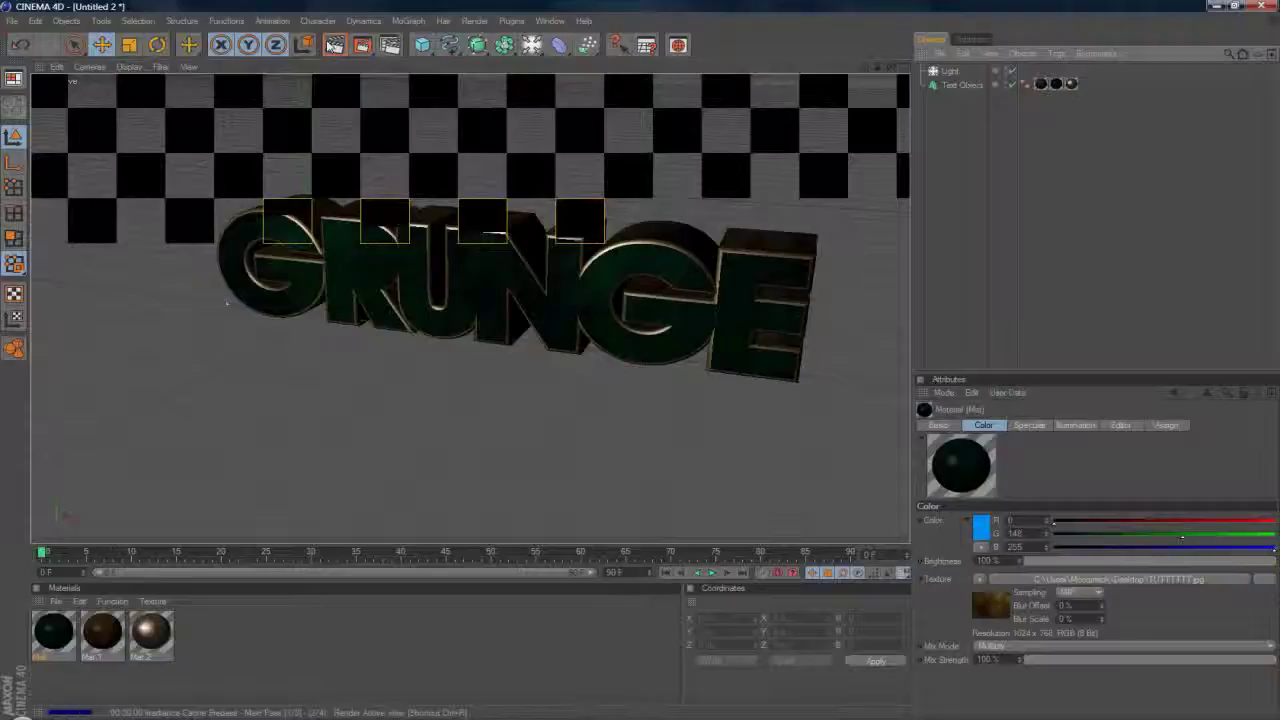